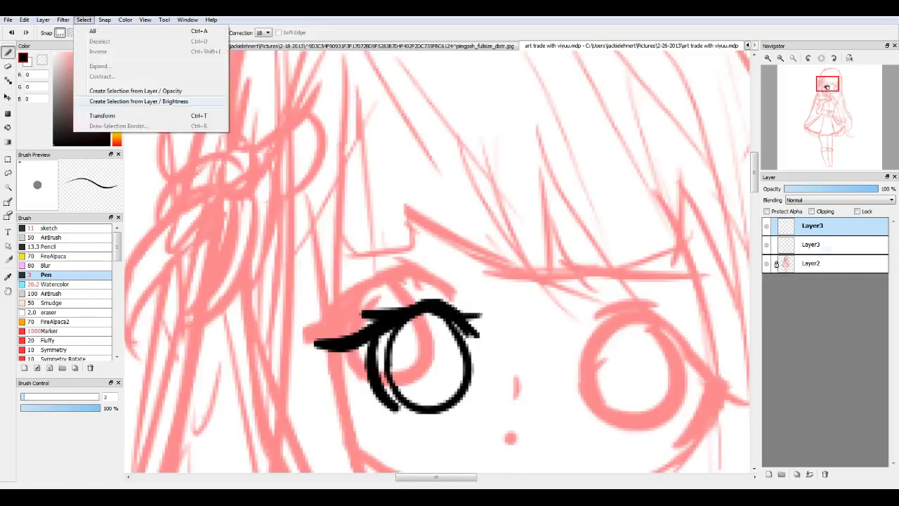
Free-transform the mirrored eye so it sits over the right-hand eye of the pink sketch
{"action": "left_click", "coordinate": [98, 114]}
{"action": "scroll", "coordinate": [435, 253], "scroll_direction": "down", "scroll_amount": 3}
{"action": "left_click_drag", "start_coordinate": [411, 298], "coordinate": [544, 239]}
{"action": "scroll", "coordinate": [506, 246], "scroll_direction": "up", "scroll_amount": 5}
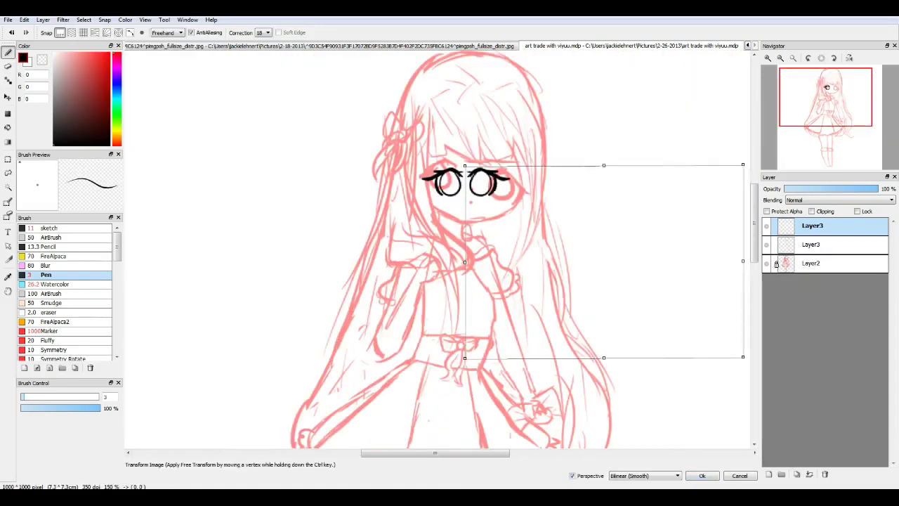
{"action": "scroll", "coordinate": [476, 261], "scroll_direction": "down", "scroll_amount": 5}
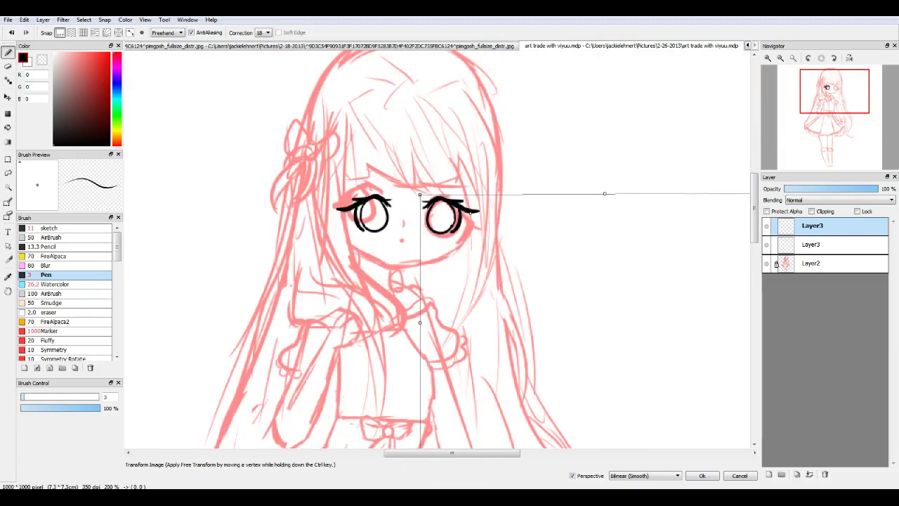
{"action": "scroll", "coordinate": [477, 261], "scroll_direction": "up", "scroll_amount": 5}
{"action": "key", "text": "Return"}
Erase the rough sketch lines around both eyes on Layer2
{"action": "left_click", "coordinate": [811, 244]}
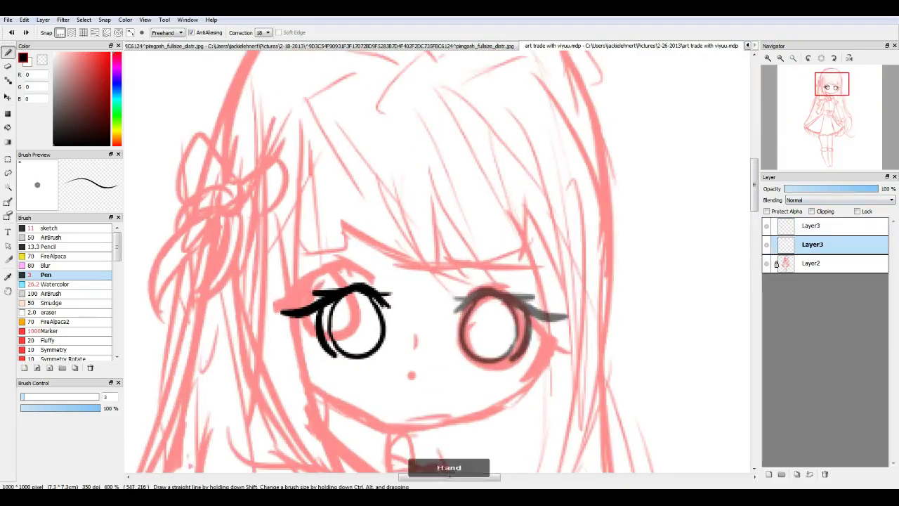
{"action": "scroll", "coordinate": [422, 267], "scroll_direction": "up", "scroll_amount": 2}
{"action": "left_click", "coordinate": [811, 263]}
{"action": "key", "text": "e"}
{"action": "left_click_drag", "start_coordinate": [296, 211], "coordinate": [281, 288]}
{"action": "left_click_drag", "start_coordinate": [281, 197], "coordinate": [275, 152]}
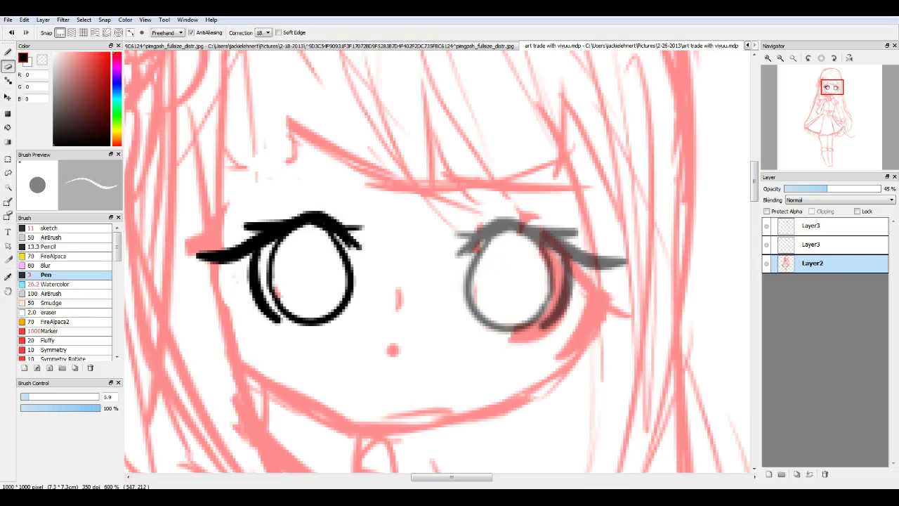
{"action": "left_click_drag", "start_coordinate": [559, 228], "coordinate": [518, 357]}
Sketch the lower right cheek line and the hair strand beside it on Layer2
{"action": "key", "text": "b"}
{"action": "scroll", "coordinate": [491, 316], "scroll_direction": "down", "scroll_amount": 2}
{"action": "left_click_drag", "start_coordinate": [498, 271], "coordinate": [470, 397]}
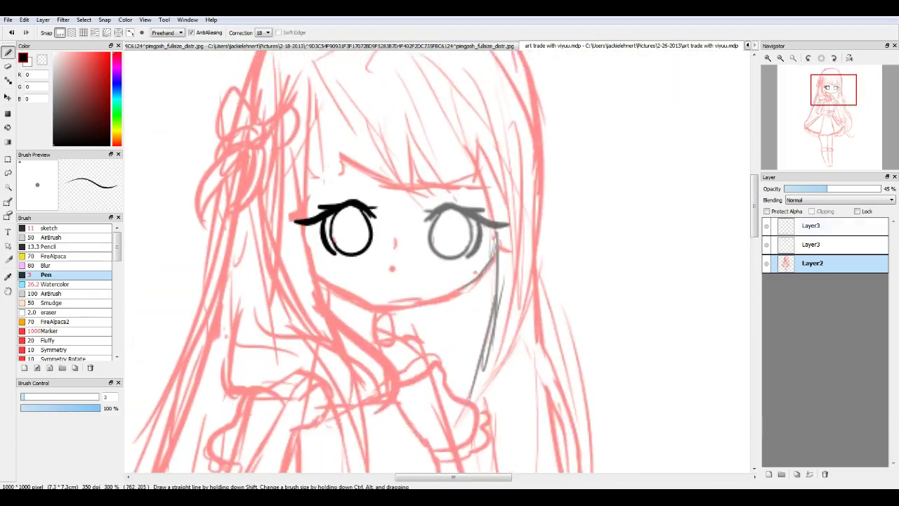
Free-transform the left-hand eye on the lower Layer3
{"action": "left_click", "coordinate": [812, 244]}
{"action": "scroll", "coordinate": [435, 260], "scroll_direction": "down", "scroll_amount": 1}
{"action": "key", "text": "ctrl+t"}
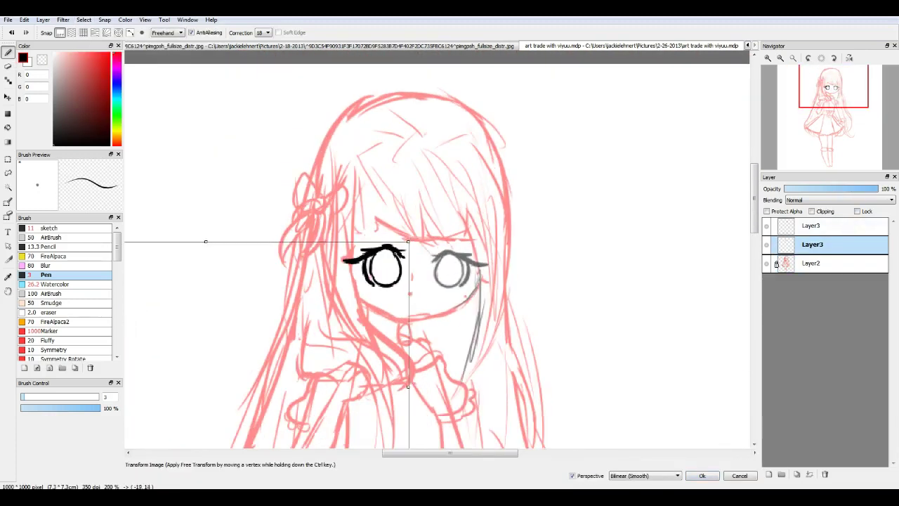
Adjust the right-hand eye on the upper Layer3 with a transform to line it up with the other eye
{"action": "left_click", "coordinate": [812, 224]}
{"action": "left_click", "coordinate": [84, 19]}
{"action": "left_click", "coordinate": [105, 114]}
{"action": "scroll", "coordinate": [307, 288], "scroll_direction": "down", "scroll_amount": 1}
{"action": "left_click_drag", "start_coordinate": [544, 296], "coordinate": [660, 285]}
{"action": "scroll", "coordinate": [450, 224], "scroll_direction": "up", "scroll_amount": 2}
{"action": "scroll", "coordinate": [449, 225], "scroll_direction": "down", "scroll_amount": 2}
{"action": "scroll", "coordinate": [449, 225], "scroll_direction": "up", "scroll_amount": 1}
{"action": "left_click", "coordinate": [702, 476]}
{"action": "scroll", "coordinate": [673, 321], "scroll_direction": "up", "scroll_amount": 1}
{"action": "scroll", "coordinate": [673, 321], "scroll_direction": "down", "scroll_amount": 2}
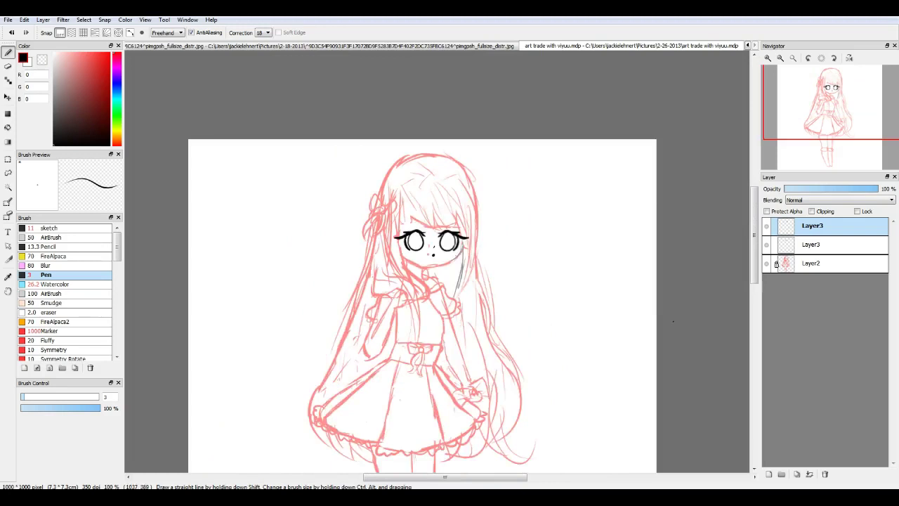
Merge the two eye layers into a single layer
{"action": "key", "text": "ctrl+e"}
{"action": "scroll", "coordinate": [449, 253], "scroll_direction": "up", "scroll_amount": 1}
{"action": "scroll", "coordinate": [450, 253], "scroll_direction": "down", "scroll_amount": 1}
{"action": "scroll", "coordinate": [449, 253], "scroll_direction": "up", "scroll_amount": 2}
Mark a small mouth below the nose on Layer3 with the Pen brush
{"action": "left_click", "coordinate": [812, 244]}
{"action": "key", "text": "e"}
{"action": "scroll", "coordinate": [449, 253], "scroll_direction": "down", "scroll_amount": 1}
{"action": "left_click", "coordinate": [813, 225]}
{"action": "scroll", "coordinate": [449, 253], "scroll_direction": "up", "scroll_amount": 2}
{"action": "key", "text": "b"}
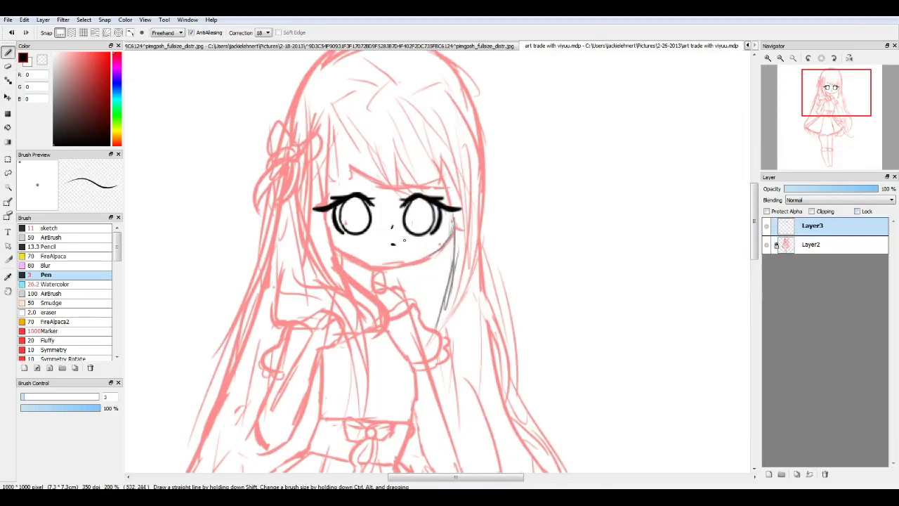
{"action": "left_click", "coordinate": [391, 243]}
{"action": "scroll", "coordinate": [391, 243], "scroll_direction": "down", "scroll_amount": 1}
{"action": "scroll", "coordinate": [420, 258], "scroll_direction": "up", "scroll_amount": 2}
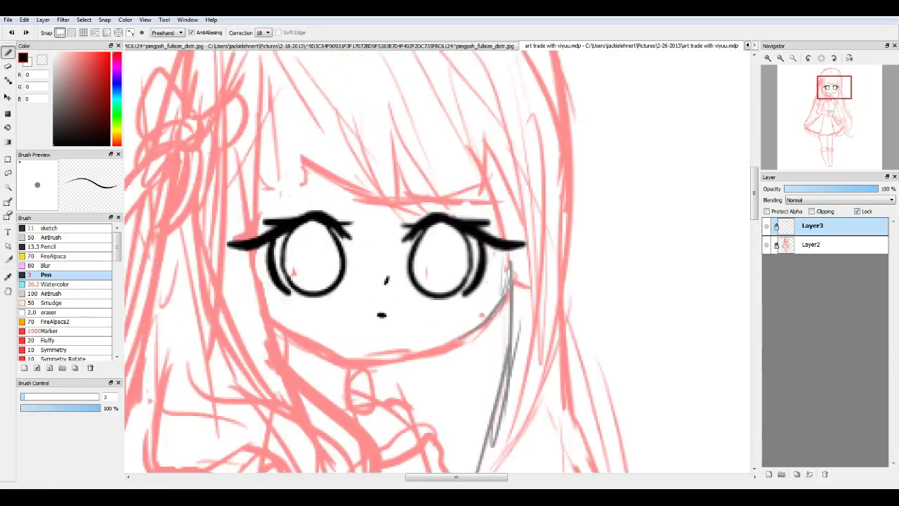
Lower Layer3's opacity to 55% and add a new layer above it
{"action": "left_click_drag", "start_coordinate": [878, 188], "coordinate": [836, 188]}
{"action": "left_click", "coordinate": [769, 474]}
{"action": "scroll", "coordinate": [450, 253], "scroll_direction": "down", "scroll_amount": 2}
Enlarge and reposition the facial features on Layer3 with a transform, checking the face in the mirrored view
{"action": "left_click", "coordinate": [812, 244]}
{"action": "key", "text": "v"}
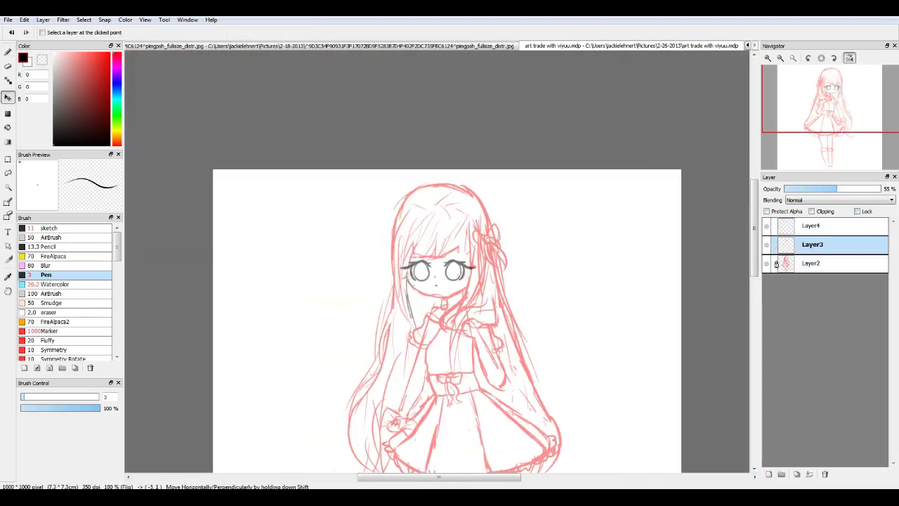
{"action": "scroll", "coordinate": [435, 281], "scroll_direction": "up", "scroll_amount": 2}
{"action": "left_click", "coordinate": [84, 19]}
{"action": "left_click", "coordinate": [91, 114]}
{"action": "scroll", "coordinate": [436, 281], "scroll_direction": "down", "scroll_amount": 2}
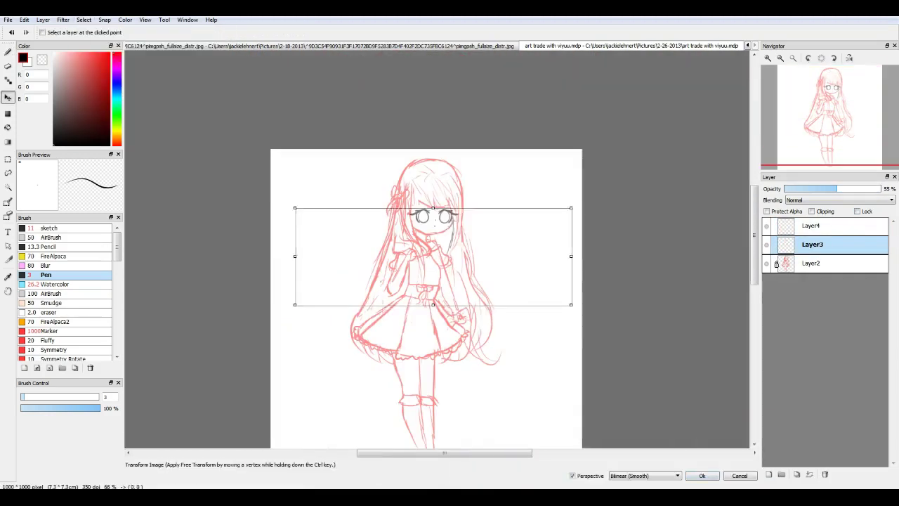
{"action": "scroll", "coordinate": [435, 281], "scroll_direction": "up", "scroll_amount": 1}
{"action": "key", "text": "Return"}
{"action": "left_click", "coordinate": [850, 57]}
{"action": "left_click", "coordinate": [851, 58]}
{"action": "scroll", "coordinate": [449, 267], "scroll_direction": "up", "scroll_amount": 3}
Ink the right-hand eye's upper lashes and outer lash curve on Layer4 over the faded guide
{"action": "left_click", "coordinate": [812, 225]}
{"action": "key", "text": "b"}
{"action": "scroll", "coordinate": [481, 276], "scroll_direction": "up", "scroll_amount": 2}
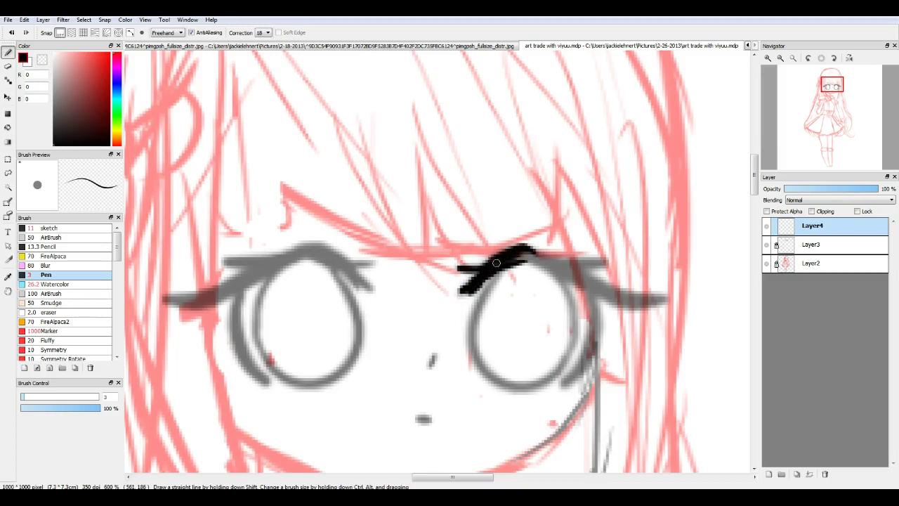
{"action": "scroll", "coordinate": [556, 277], "scroll_direction": "up", "scroll_amount": 1}
{"action": "mouse_move", "coordinate": [565, 243]}
{"action": "left_mouse_down"}
{"action": "mouse_move", "coordinate": [592, 327]}
{"action": "mouse_move", "coordinate": [574, 358]}
{"action": "left_mouse_up"}
{"action": "mouse_move", "coordinate": [588, 248]}
{"action": "left_mouse_down"}
{"action": "mouse_move", "coordinate": [599, 316]}
{"action": "mouse_move", "coordinate": [663, 307]}
{"action": "left_mouse_up"}
{"action": "left_click_drag", "start_coordinate": [558, 302], "coordinate": [661, 278]}
{"action": "key", "text": "ctrl+z"}
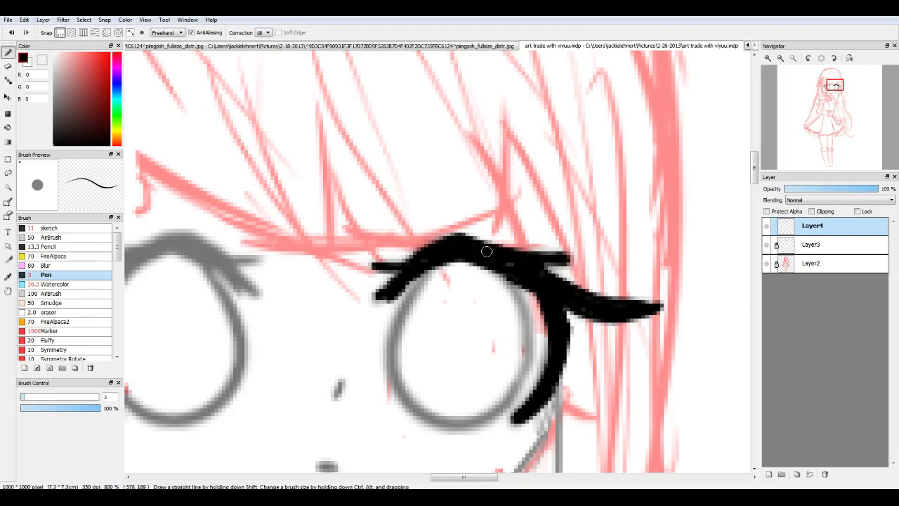
{"action": "scroll", "coordinate": [461, 238], "scroll_direction": "down", "scroll_amount": 2}
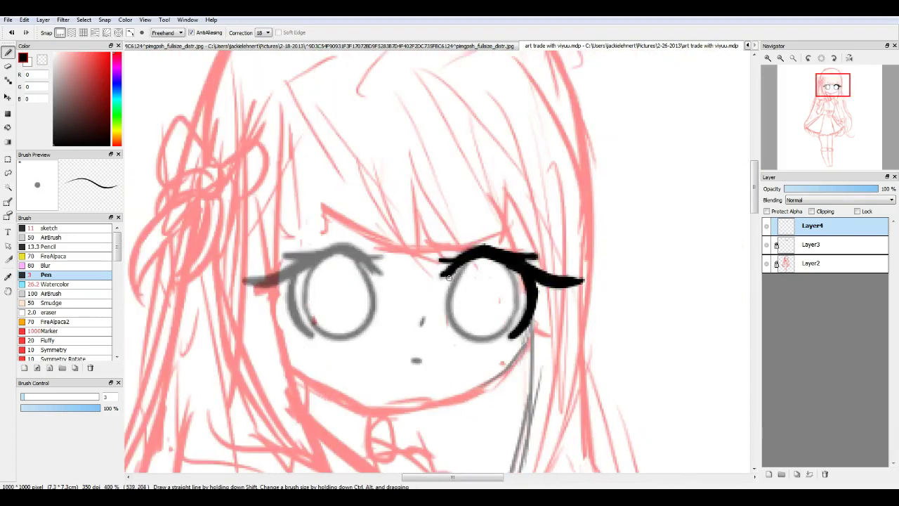
Ink the left-hand eye's lashes and iris outline on Layer4
{"action": "left_click", "coordinate": [767, 245]}
{"action": "scroll", "coordinate": [518, 327], "scroll_direction": "up", "scroll_amount": 1}
{"action": "left_click", "coordinate": [767, 244]}
{"action": "mouse_move", "coordinate": [183, 296]}
{"action": "left_mouse_down"}
{"action": "mouse_move", "coordinate": [404, 282]}
{"action": "mouse_move", "coordinate": [242, 257]}
{"action": "left_mouse_up"}
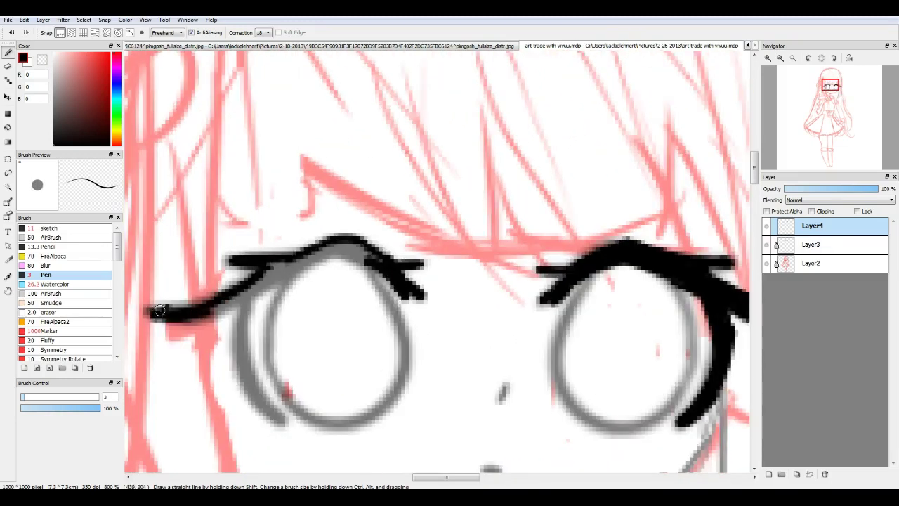
{"action": "mouse_move", "coordinate": [222, 300]}
{"action": "left_mouse_down"}
{"action": "mouse_move", "coordinate": [249, 303]}
{"action": "mouse_move", "coordinate": [251, 387]}
{"action": "left_mouse_up"}
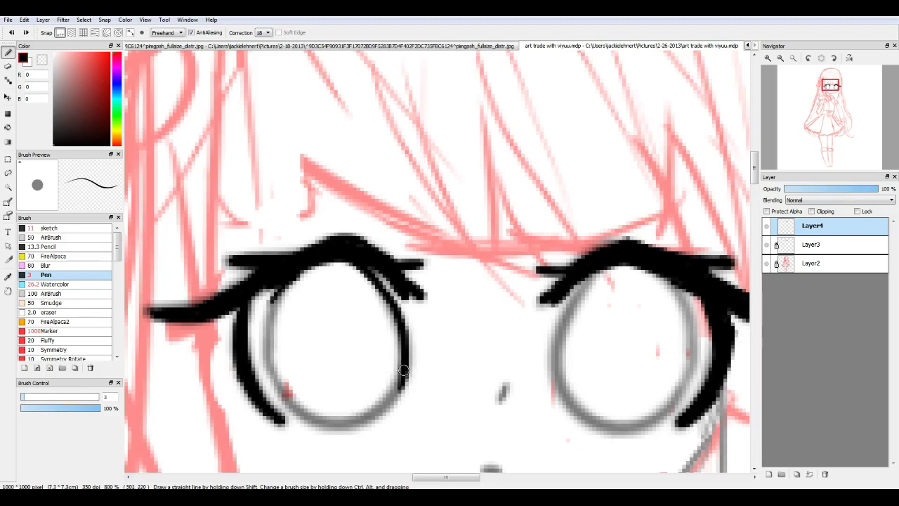
{"action": "scroll", "coordinate": [315, 235], "scroll_direction": "down", "scroll_amount": 1}
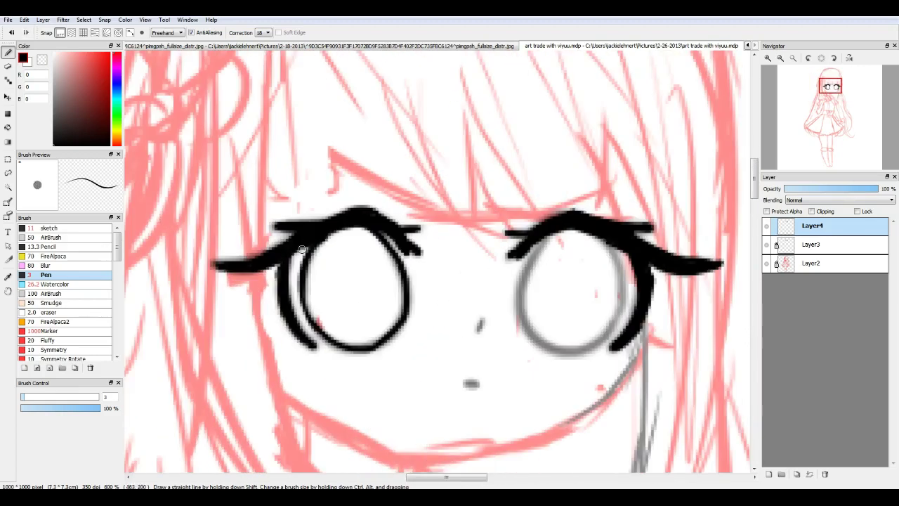
Fill in and thicken the outer lash corners of both eyes
{"action": "scroll", "coordinate": [302, 249], "scroll_direction": "up", "scroll_amount": 1}
{"action": "scroll", "coordinate": [262, 253], "scroll_direction": "right", "scroll_amount": 3}
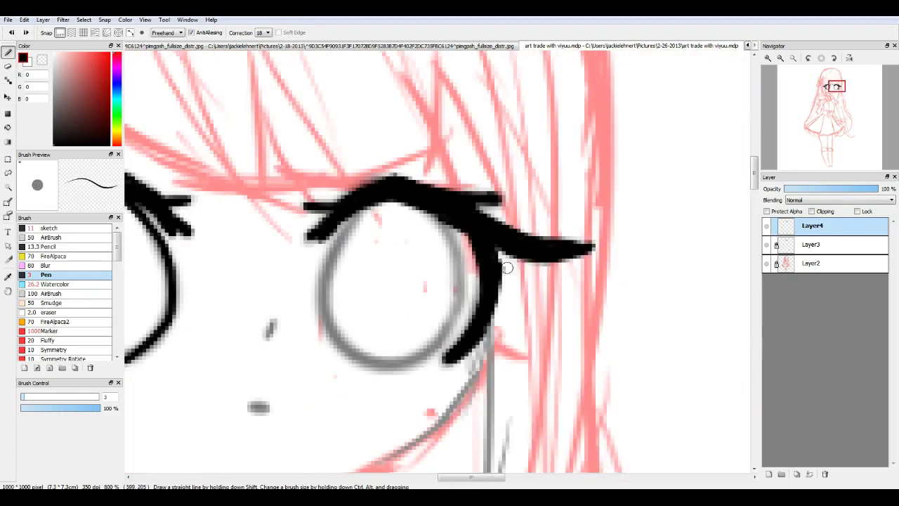
{"action": "scroll", "coordinate": [337, 239], "scroll_direction": "down", "scroll_amount": 2}
{"action": "scroll", "coordinate": [387, 232], "scroll_direction": "up", "scroll_amount": 2}
{"action": "scroll", "coordinate": [418, 223], "scroll_direction": "down", "scroll_amount": 1}
{"action": "scroll", "coordinate": [418, 223], "scroll_direction": "right", "scroll_amount": 2}
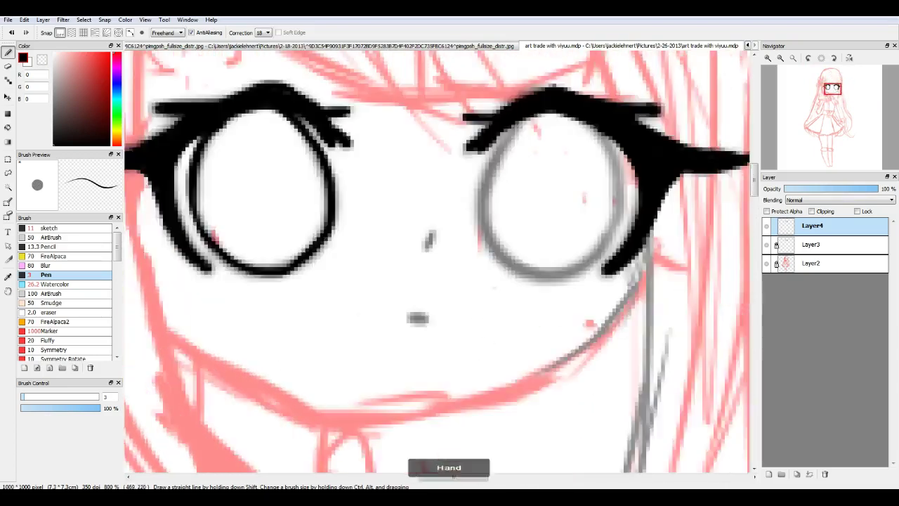
Outline the right-hand iris and ink the nose mark and a solid round mouth on Layer4
{"action": "scroll", "coordinate": [421, 210], "scroll_direction": "up", "scroll_amount": 1}
{"action": "mouse_move", "coordinate": [421, 147]}
{"action": "left_mouse_down"}
{"action": "mouse_move", "coordinate": [421, 303]}
{"action": "mouse_move", "coordinate": [503, 174]}
{"action": "left_mouse_up"}
{"action": "scroll", "coordinate": [503, 174], "scroll_direction": "down", "scroll_amount": 3}
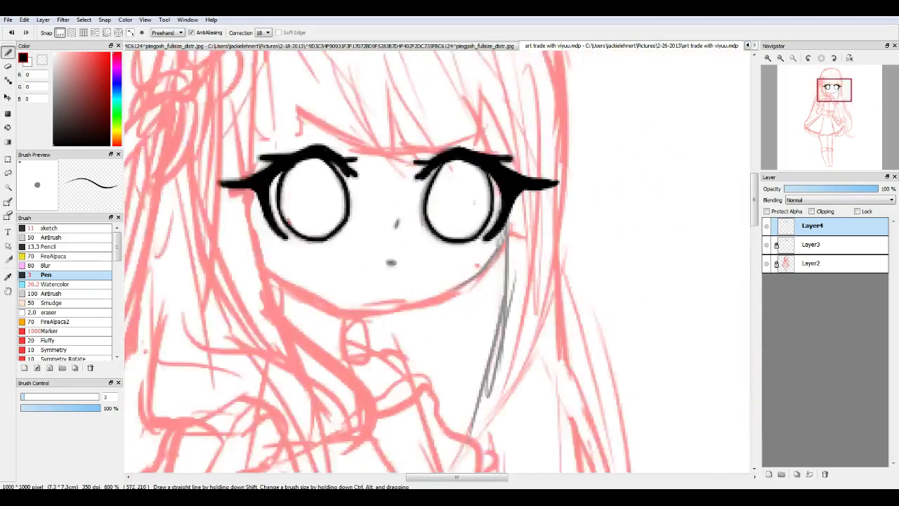
{"action": "scroll", "coordinate": [482, 246], "scroll_direction": "up", "scroll_amount": 3}
{"action": "scroll", "coordinate": [462, 312], "scroll_direction": "down", "scroll_amount": 3}
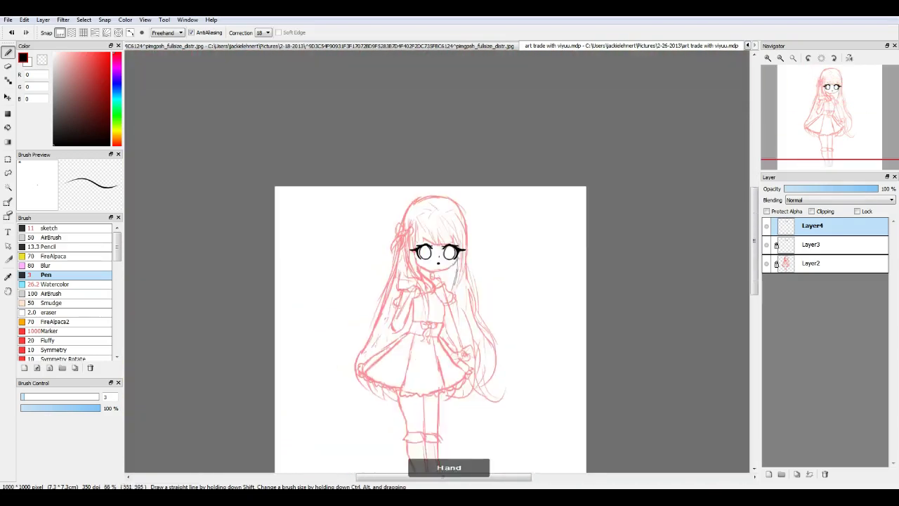
Delete the faded guide layer, Layer3
{"action": "scroll", "coordinate": [450, 295], "scroll_direction": "up", "scroll_amount": 3}
{"action": "left_click", "coordinate": [811, 244]}
{"action": "left_click", "coordinate": [825, 474]}
{"action": "scroll", "coordinate": [449, 295], "scroll_direction": "up", "scroll_amount": 1}
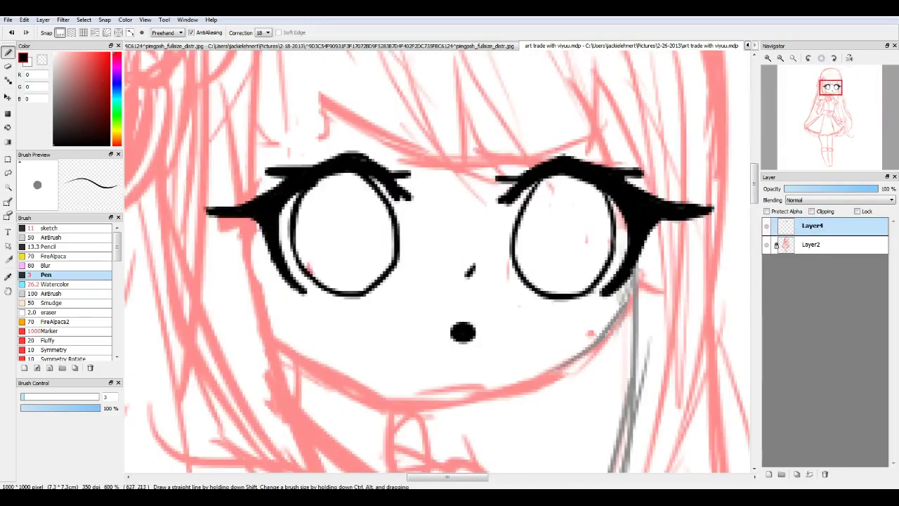
Ink the lower edge of the bangs with pointed tips across the forehead
{"action": "scroll", "coordinate": [449, 295], "scroll_direction": "up", "scroll_amount": 3}
{"action": "mouse_move", "coordinate": [264, 173]}
{"action": "left_mouse_down"}
{"action": "mouse_move", "coordinate": [297, 309]}
{"action": "mouse_move", "coordinate": [366, 300]}
{"action": "left_mouse_up"}
{"action": "left_click_drag", "start_coordinate": [347, 264], "coordinate": [485, 324]}
{"action": "left_click_drag", "start_coordinate": [482, 261], "coordinate": [485, 345]}
{"action": "mouse_move", "coordinate": [491, 324]}
{"action": "left_mouse_down"}
{"action": "mouse_move", "coordinate": [597, 309]}
{"action": "mouse_move", "coordinate": [617, 246]}
{"action": "left_mouse_up"}
Ink the long hair lock framing the right side of the face, with its inner and outer edges
{"action": "mouse_move", "coordinate": [602, 322]}
{"action": "left_mouse_down"}
{"action": "mouse_move", "coordinate": [638, 262]}
{"action": "mouse_move", "coordinate": [538, 68]}
{"action": "left_mouse_up"}
{"action": "left_click_drag", "start_coordinate": [537, 281], "coordinate": [561, 176]}
{"action": "mouse_move", "coordinate": [583, 185]}
{"action": "left_mouse_down"}
{"action": "mouse_move", "coordinate": [541, 279]}
{"action": "mouse_move", "coordinate": [551, 174]}
{"action": "left_mouse_up"}
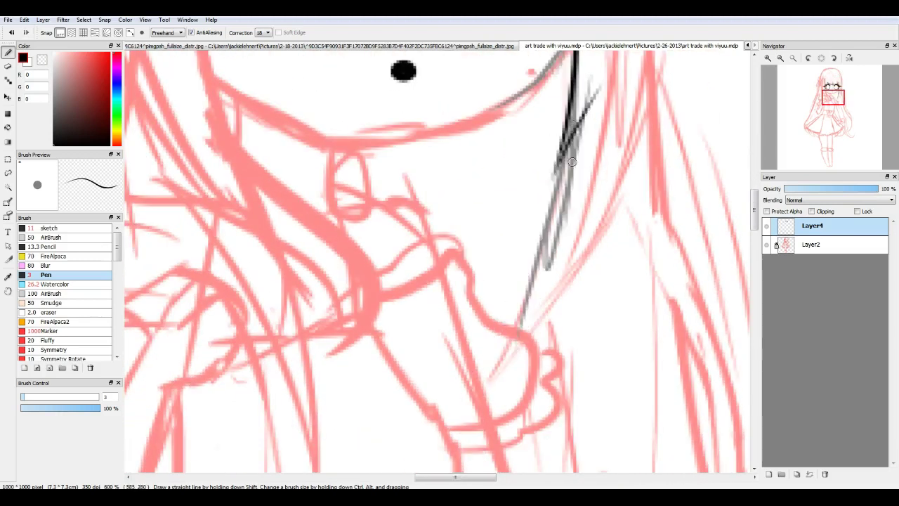
{"action": "key", "text": "ctrl+z"}
{"action": "mouse_move", "coordinate": [544, 209]}
{"action": "left_mouse_down"}
{"action": "mouse_move", "coordinate": [526, 320]}
{"action": "mouse_move", "coordinate": [498, 371]}
{"action": "left_mouse_up"}
{"action": "left_click_drag", "start_coordinate": [523, 182], "coordinate": [522, 345]}
{"action": "left_click_drag", "start_coordinate": [520, 154], "coordinate": [513, 393]}
{"action": "left_click_drag", "start_coordinate": [510, 210], "coordinate": [502, 430]}
{"action": "left_click_drag", "start_coordinate": [449, 211], "coordinate": [501, 427]}
{"action": "scroll", "coordinate": [502, 427], "scroll_direction": "down", "scroll_amount": 4}
{"action": "scroll", "coordinate": [404, 319], "scroll_direction": "up", "scroll_amount": 3}
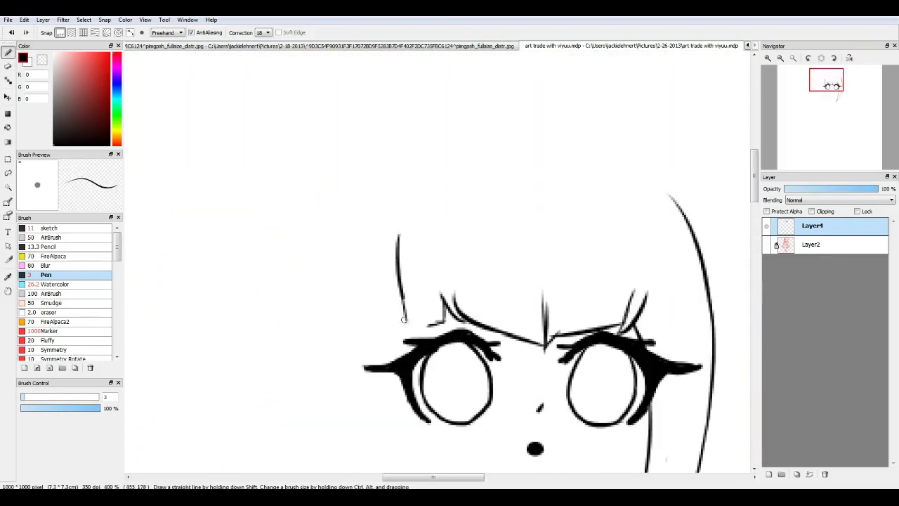
Ink the left cheek line from the bangs to the chin, ending in a small curl of hair at the neck
{"action": "scroll", "coordinate": [417, 323], "scroll_direction": "down", "scroll_amount": 2}
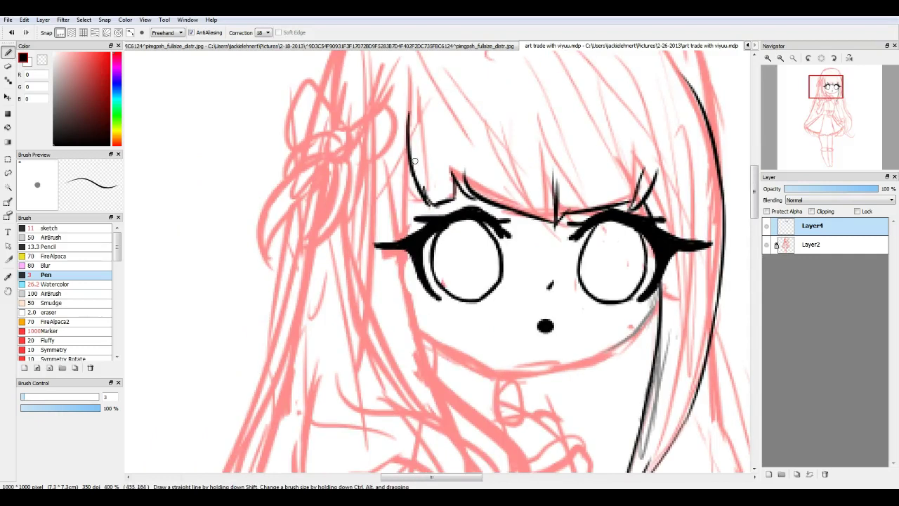
{"action": "mouse_move", "coordinate": [411, 158]}
{"action": "left_mouse_down"}
{"action": "mouse_move", "coordinate": [403, 253]}
{"action": "mouse_move", "coordinate": [492, 422]}
{"action": "left_mouse_up"}
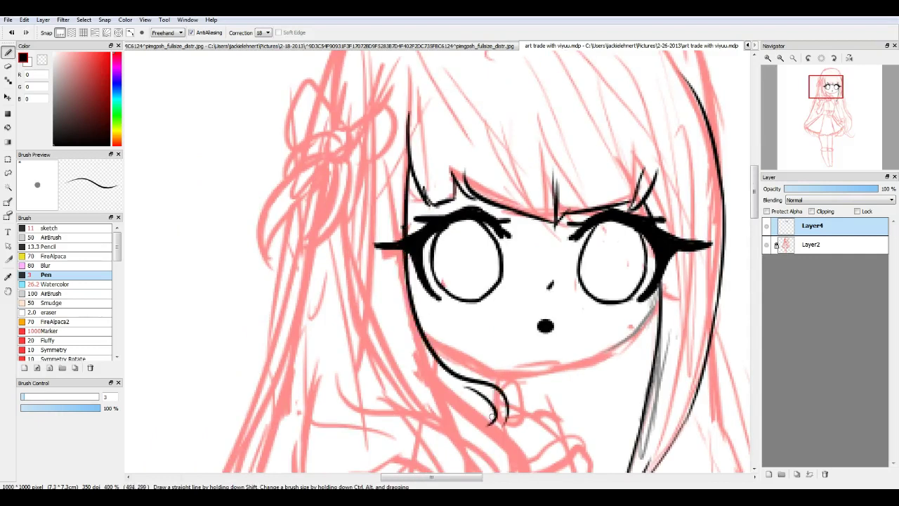
{"action": "left_click_drag", "start_coordinate": [463, 387], "coordinate": [526, 444]}
{"action": "scroll", "coordinate": [530, 411], "scroll_direction": "down", "scroll_amount": 1}
{"action": "scroll", "coordinate": [529, 411], "scroll_direction": "down", "scroll_amount": 1}
{"action": "scroll", "coordinate": [351, 232], "scroll_direction": "up", "scroll_amount": 1}
Ink the wavy hair lock falling over the left shoulder and chest, with its inner strands
{"action": "mouse_move", "coordinate": [349, 231]}
{"action": "left_mouse_down"}
{"action": "mouse_move", "coordinate": [474, 364]}
{"action": "mouse_move", "coordinate": [405, 195]}
{"action": "left_mouse_up"}
{"action": "left_click_drag", "start_coordinate": [503, 213], "coordinate": [485, 336]}
{"action": "mouse_move", "coordinate": [439, 291]}
{"action": "left_mouse_down"}
{"action": "mouse_move", "coordinate": [461, 352]}
{"action": "mouse_move", "coordinate": [488, 326]}
{"action": "left_mouse_up"}
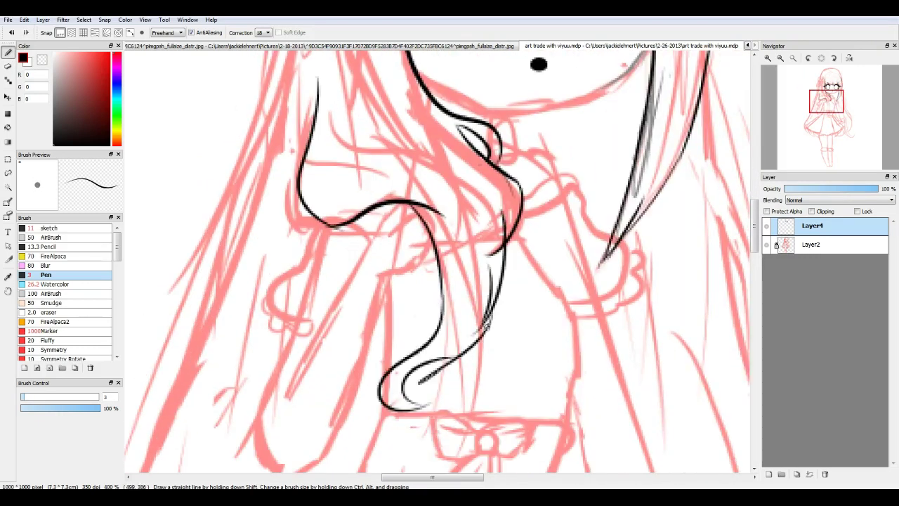
{"action": "left_click_drag", "start_coordinate": [485, 290], "coordinate": [541, 471]}
{"action": "scroll", "coordinate": [436, 281], "scroll_direction": "down", "scroll_amount": 1}
{"action": "scroll", "coordinate": [450, 253], "scroll_direction": "up", "scroll_amount": 1}
{"action": "mouse_move", "coordinate": [503, 187]}
{"action": "left_mouse_down"}
{"action": "mouse_move", "coordinate": [548, 283]}
{"action": "mouse_move", "coordinate": [448, 279]}
{"action": "left_mouse_up"}
{"action": "scroll", "coordinate": [450, 253], "scroll_direction": "up", "scroll_amount": 1}
{"action": "scroll", "coordinate": [450, 253], "scroll_direction": "down", "scroll_amount": 2}
Look through the other open image documents and return to the line art
{"action": "left_click", "coordinate": [323, 45]}
{"action": "scroll", "coordinate": [549, 137], "scroll_direction": "up", "scroll_amount": 3}
{"action": "key", "text": "ctrl+Tab"}
{"action": "key", "text": "ctrl+Tab"}
{"action": "key", "text": "ctrl+Tab"}
{"action": "left_click_drag", "start_coordinate": [471, 213], "coordinate": [443, 187]}
{"action": "key", "text": "ctrl+z"}
{"action": "key", "text": "ctrl+z"}
{"action": "key", "text": "ctrl+z"}
Ink the hair bow's two loops and hanging ribbon tails at the left side of the head
{"action": "mouse_move", "coordinate": [468, 220]}
{"action": "left_mouse_down"}
{"action": "mouse_move", "coordinate": [425, 222]}
{"action": "mouse_move", "coordinate": [427, 238]}
{"action": "left_mouse_up"}
{"action": "left_click_drag", "start_coordinate": [475, 222], "coordinate": [527, 233]}
{"action": "left_click_drag", "start_coordinate": [453, 247], "coordinate": [471, 307]}
{"action": "key", "text": "ctrl+z"}
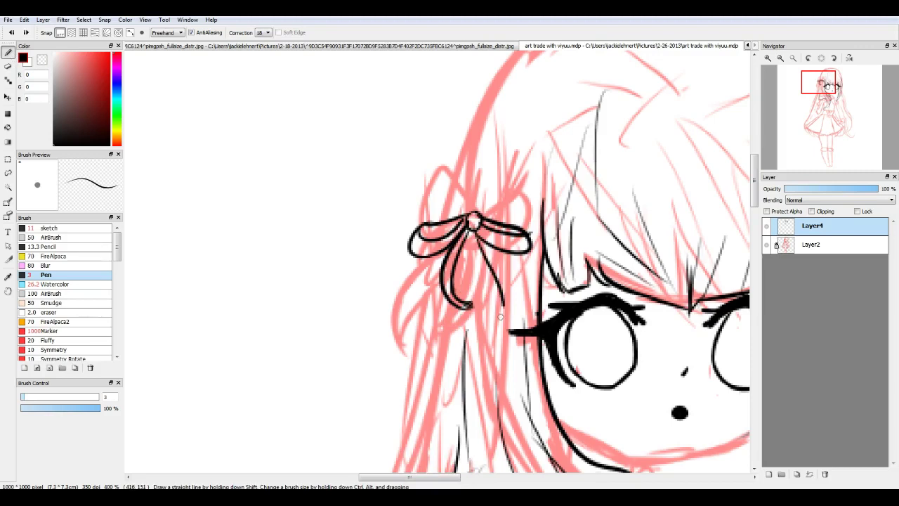
{"action": "left_click_drag", "start_coordinate": [500, 317], "coordinate": [493, 250]}
{"action": "scroll", "coordinate": [500, 316], "scroll_direction": "down", "scroll_amount": 2}
{"action": "scroll", "coordinate": [501, 317], "scroll_direction": "down", "scroll_amount": 5}
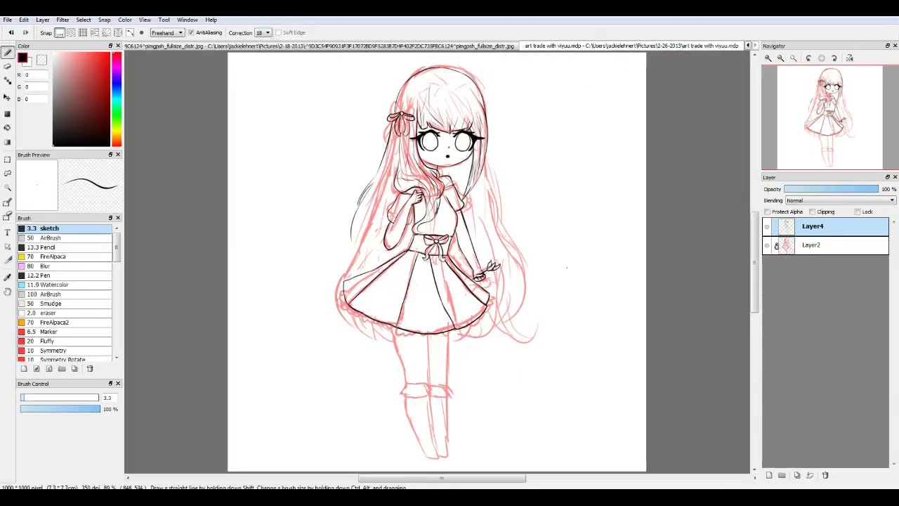
Redraw the outer edge of the long hair on the left as one clean line from the bow down past the waist
{"action": "scroll", "coordinate": [567, 267], "scroll_direction": "up", "scroll_amount": 3}
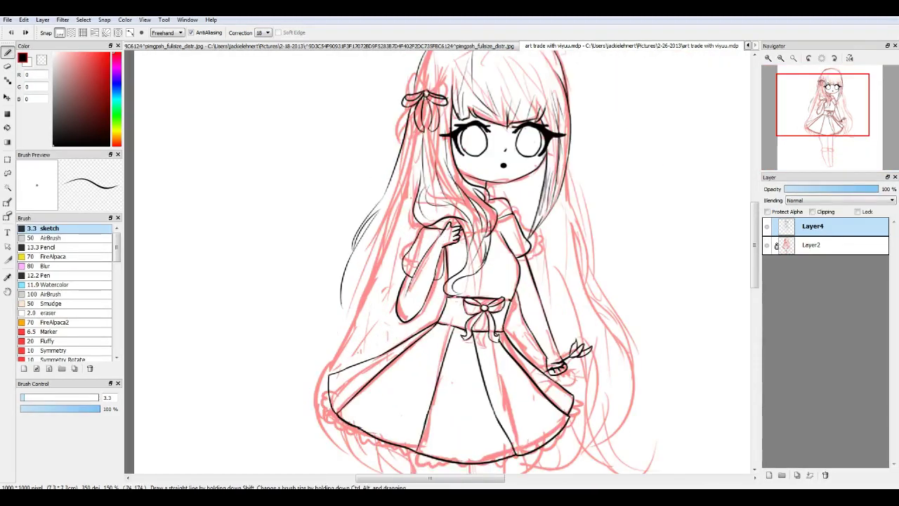
{"action": "left_click_drag", "start_coordinate": [344, 305], "coordinate": [303, 413]}
{"action": "key", "text": "e"}
{"action": "key", "text": "b"}
{"action": "scroll", "coordinate": [401, 146], "scroll_direction": "up", "scroll_amount": 3}
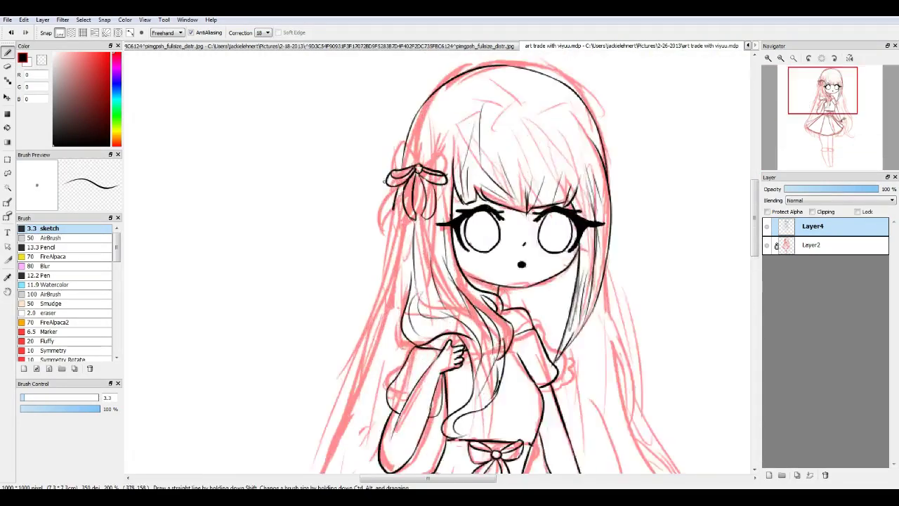
{"action": "scroll", "coordinate": [422, 175], "scroll_direction": "down", "scroll_amount": 2}
{"action": "scroll", "coordinate": [425, 184], "scroll_direction": "up", "scroll_amount": 2}
{"action": "scroll", "coordinate": [425, 184], "scroll_direction": "down", "scroll_amount": 2}
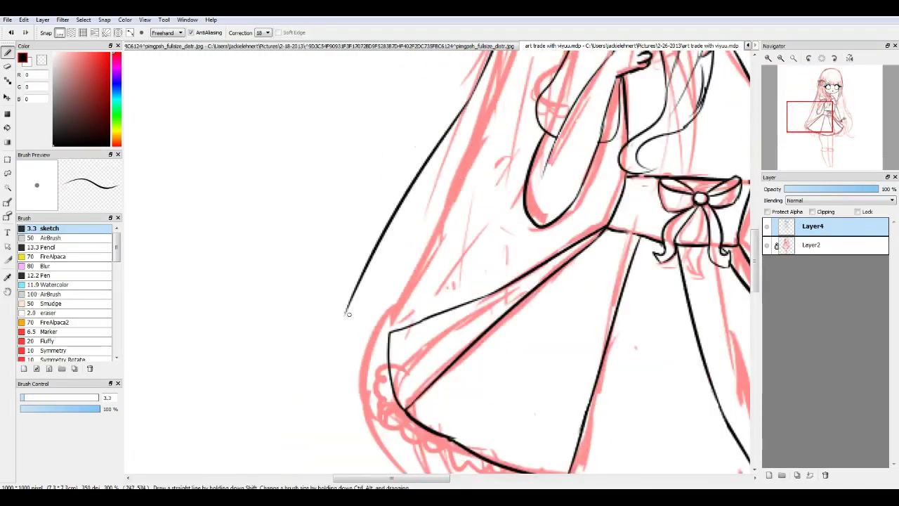
Ink the curved hair ends below the left side of the skirt hem and undo the last stroke
{"action": "left_click_drag", "start_coordinate": [375, 385], "coordinate": [427, 423]}
{"action": "left_click_drag", "start_coordinate": [398, 304], "coordinate": [493, 443]}
{"action": "left_click_drag", "start_coordinate": [465, 397], "coordinate": [470, 424]}
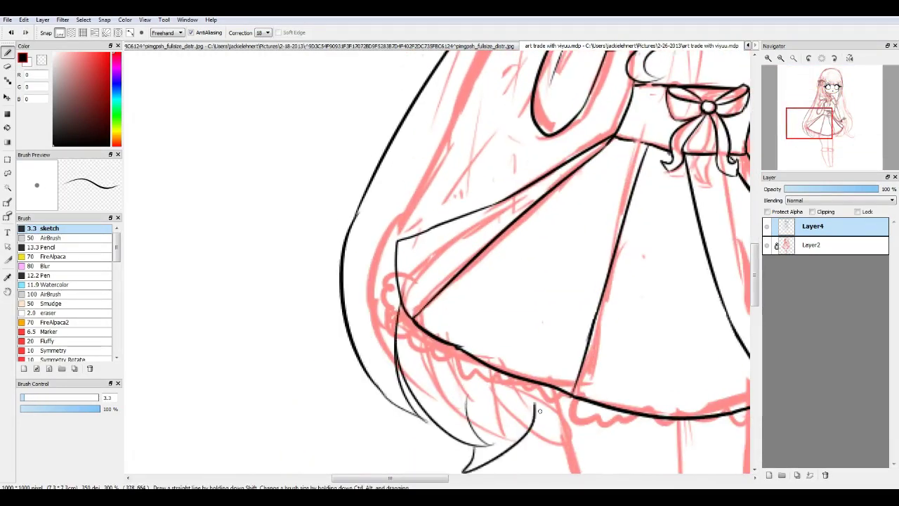
{"action": "key", "text": "ctrl+z"}
Ink the raised arm's puffed sleeve more heavily and erase the outer edge of the opposite sleeve
{"action": "scroll", "coordinate": [540, 411], "scroll_direction": "down", "scroll_amount": 4}
{"action": "scroll", "coordinate": [562, 408], "scroll_direction": "up", "scroll_amount": 2}
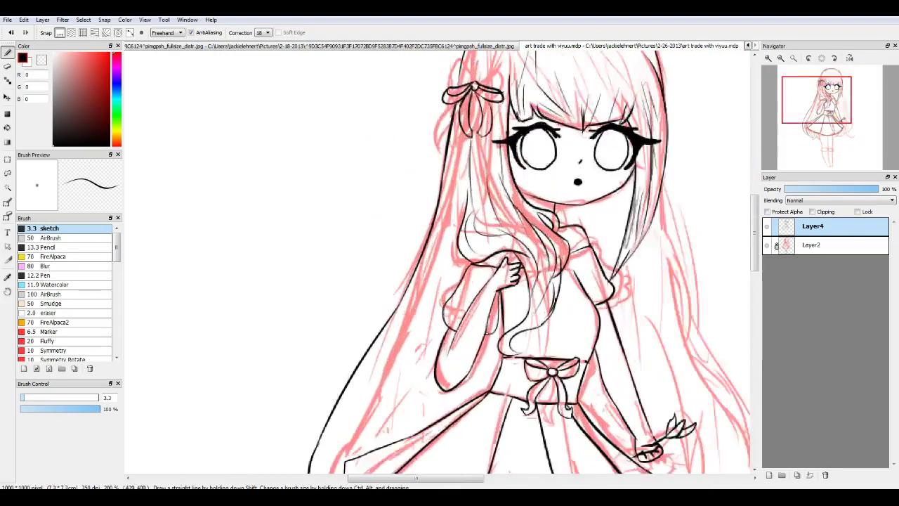
{"action": "key", "text": "e"}
{"action": "scroll", "coordinate": [435, 261], "scroll_direction": "up", "scroll_amount": 1}
{"action": "key", "text": "b"}
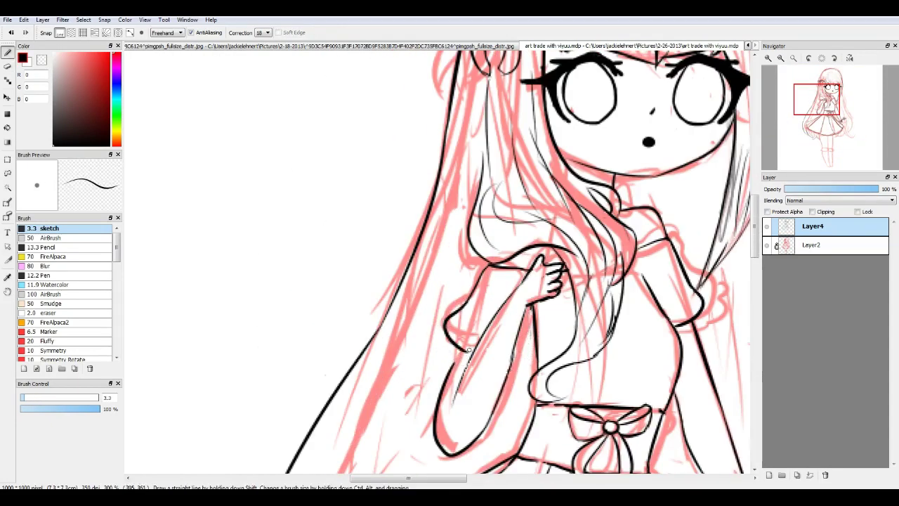
{"action": "scroll", "coordinate": [495, 211], "scroll_direction": "down", "scroll_amount": 1}
{"action": "scroll", "coordinate": [503, 280], "scroll_direction": "up", "scroll_amount": 1}
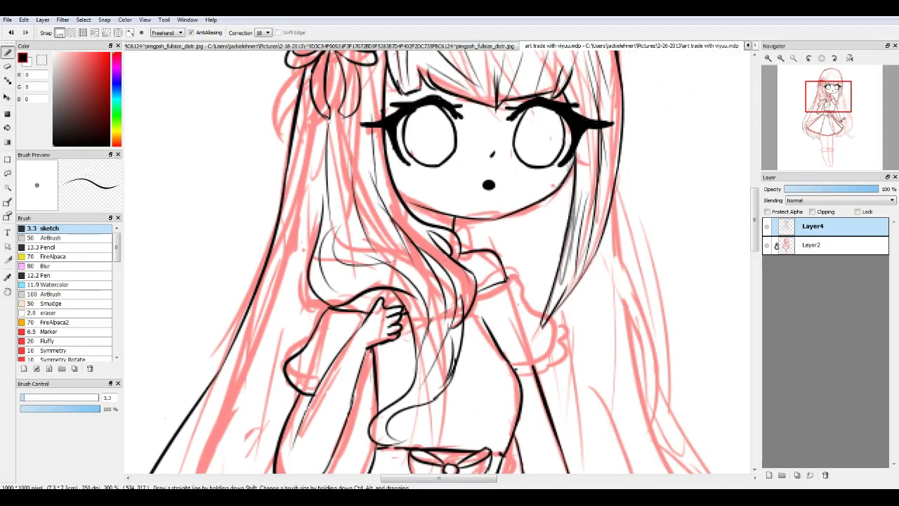
Redraw the puffed sleeves on both shoulders with bolder, rounded outlines, erasing the old sleeve lines of the raised arm
{"action": "key", "text": "e"}
{"action": "left_click_drag", "start_coordinate": [290, 352], "coordinate": [304, 397]}
{"action": "key", "text": "b"}
{"action": "left_click_drag", "start_coordinate": [330, 305], "coordinate": [296, 349]}
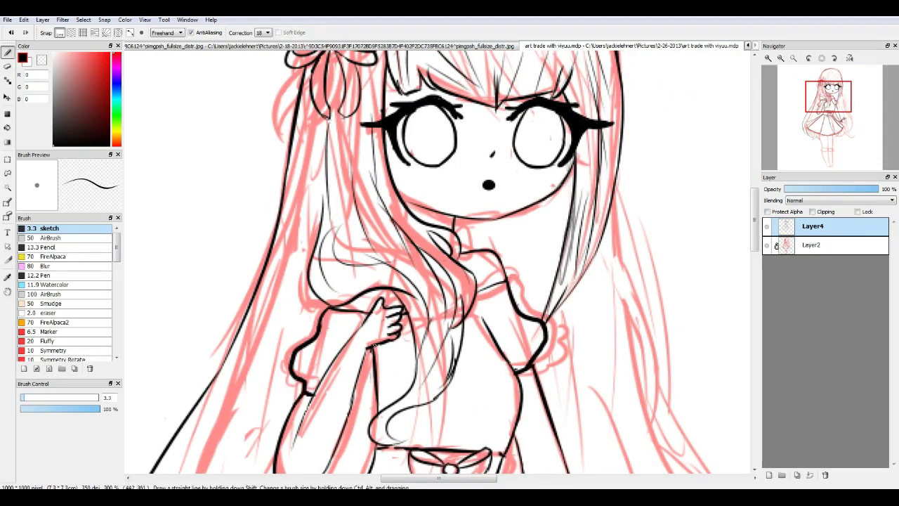
{"action": "scroll", "coordinate": [322, 377], "scroll_direction": "down", "scroll_amount": 1}
{"action": "scroll", "coordinate": [341, 203], "scroll_direction": "up", "scroll_amount": 1}
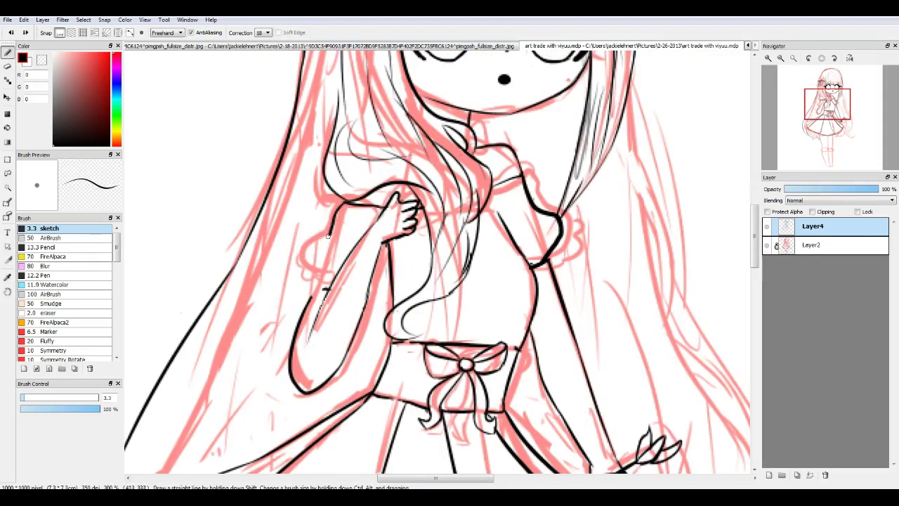
{"action": "scroll", "coordinate": [307, 300], "scroll_direction": "down", "scroll_amount": 1}
{"action": "scroll", "coordinate": [308, 300], "scroll_direction": "up", "scroll_amount": 1}
Check the scalloped lace hem in the reference illustration and ink the first scallops at the skirt's left corner
{"action": "left_click", "coordinate": [422, 46]}
{"action": "scroll", "coordinate": [439, 309], "scroll_direction": "up", "scroll_amount": 2}
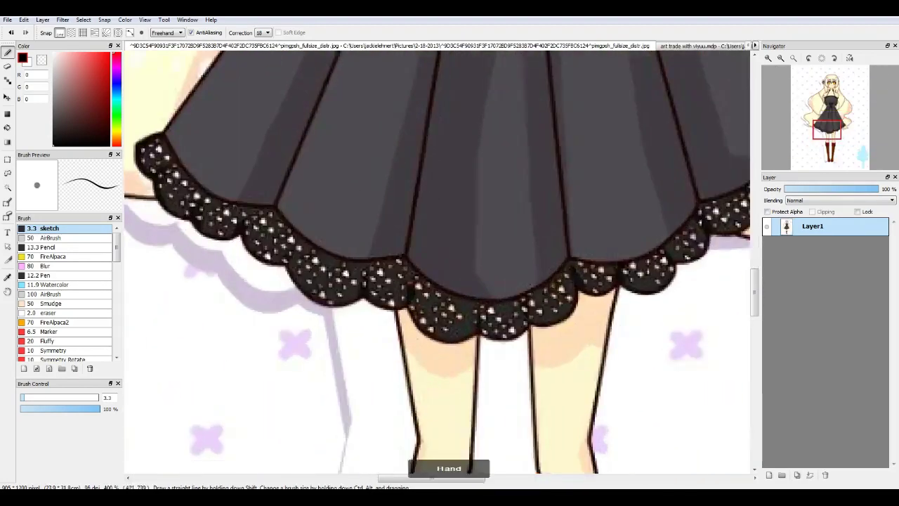
{"action": "left_click", "coordinate": [702, 46]}
{"action": "scroll", "coordinate": [393, 258], "scroll_direction": "up", "scroll_amount": 1}
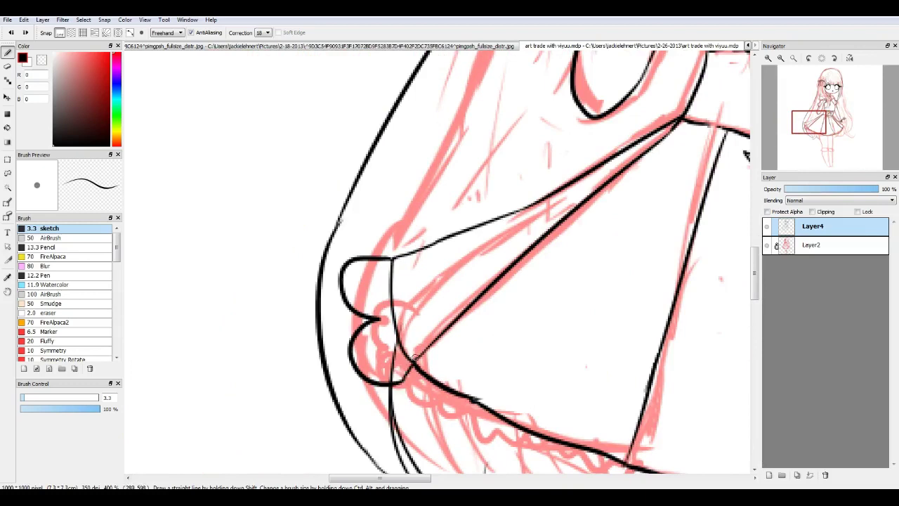
{"action": "left_click_drag", "start_coordinate": [413, 360], "coordinate": [450, 408]}
{"action": "scroll", "coordinate": [461, 419], "scroll_direction": "down", "scroll_amount": 2}
{"action": "left_click_drag", "start_coordinate": [450, 302], "coordinate": [555, 379]}
Continue the scalloped trim along the skirt hem from the middle up to the right corner
{"action": "mouse_move", "coordinate": [623, 349]}
{"action": "left_mouse_down"}
{"action": "mouse_move", "coordinate": [517, 314]}
{"action": "mouse_move", "coordinate": [666, 343]}
{"action": "left_mouse_up"}
{"action": "left_click_drag", "start_coordinate": [666, 343], "coordinate": [562, 320]}
{"action": "left_click_drag", "start_coordinate": [562, 320], "coordinate": [637, 320]}
{"action": "left_click_drag", "start_coordinate": [689, 341], "coordinate": [617, 355]}
{"action": "left_click_drag", "start_coordinate": [617, 355], "coordinate": [611, 307]}
{"action": "left_click_drag", "start_coordinate": [622, 342], "coordinate": [570, 365]}
{"action": "mouse_move", "coordinate": [570, 365]}
{"action": "left_mouse_down"}
{"action": "mouse_move", "coordinate": [640, 319]}
{"action": "mouse_move", "coordinate": [647, 341]}
{"action": "left_mouse_up"}
{"action": "left_click_drag", "start_coordinate": [647, 341], "coordinate": [666, 289]}
{"action": "left_click_drag", "start_coordinate": [639, 345], "coordinate": [664, 298]}
{"action": "left_click_drag", "start_coordinate": [677, 244], "coordinate": [646, 286]}
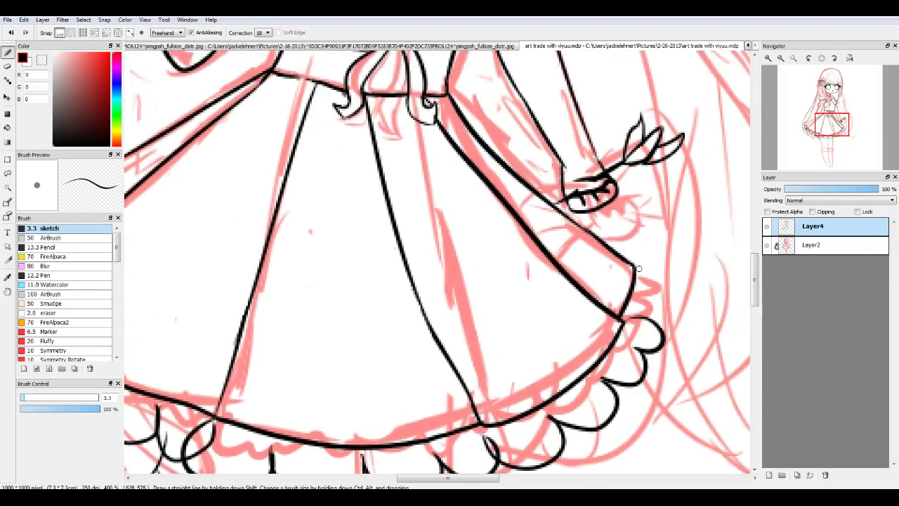
Refine the wavy hair lock held at the chest with darker outlines and finer inner strands
{"action": "scroll", "coordinate": [437, 260], "scroll_direction": "down", "scroll_amount": 3}
{"action": "scroll", "coordinate": [437, 260], "scroll_direction": "up", "scroll_amount": 3}
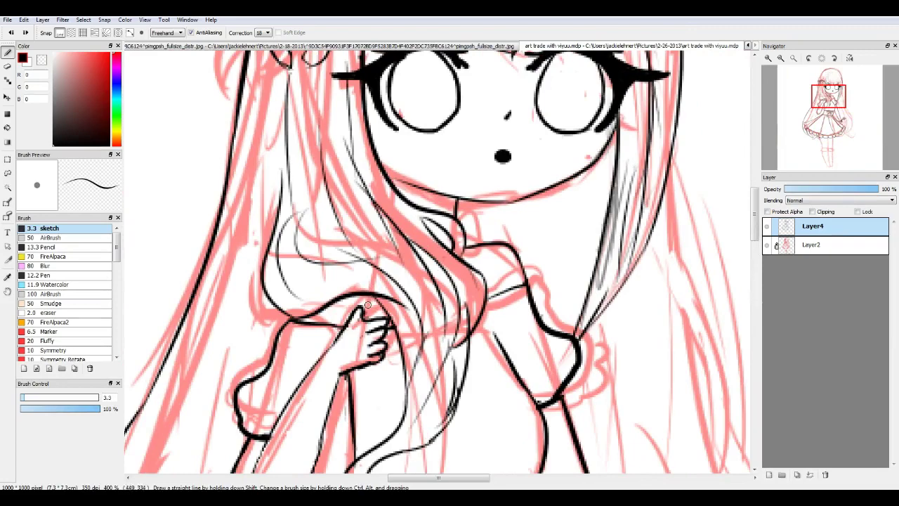
{"action": "scroll", "coordinate": [486, 288], "scroll_direction": "down", "scroll_amount": 3}
{"action": "scroll", "coordinate": [588, 297], "scroll_direction": "up", "scroll_amount": 4}
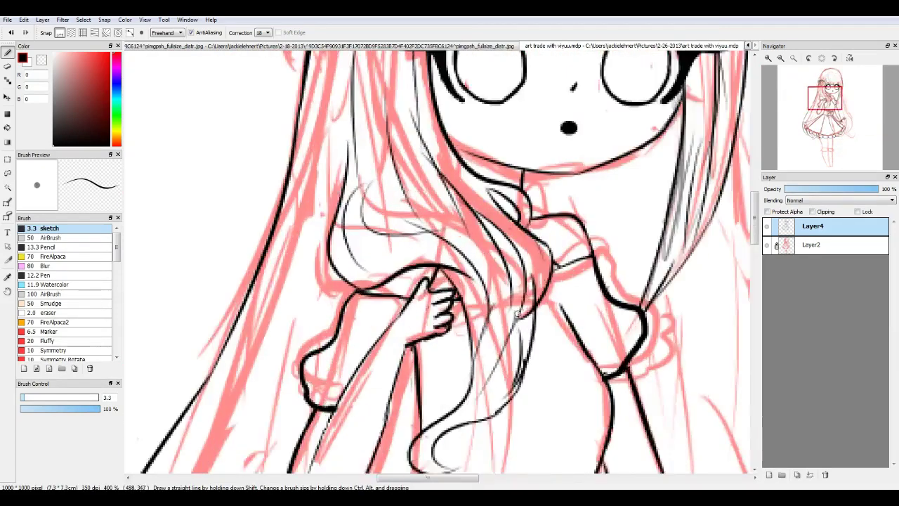
{"action": "left_click_drag", "start_coordinate": [542, 308], "coordinate": [482, 293]}
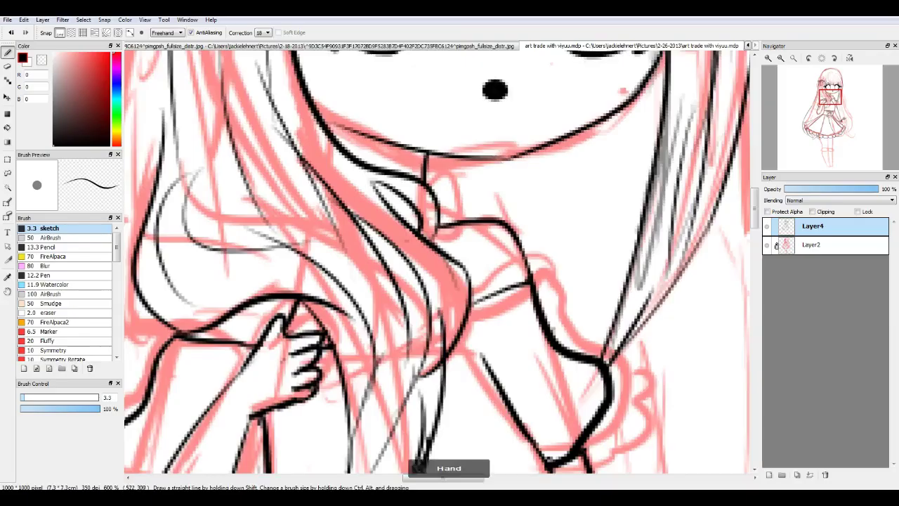
{"action": "left_click_drag", "start_coordinate": [449, 351], "coordinate": [457, 77]}
{"action": "scroll", "coordinate": [442, 265], "scroll_direction": "down", "scroll_amount": 3}
{"action": "scroll", "coordinate": [442, 265], "scroll_direction": "up", "scroll_amount": 2}
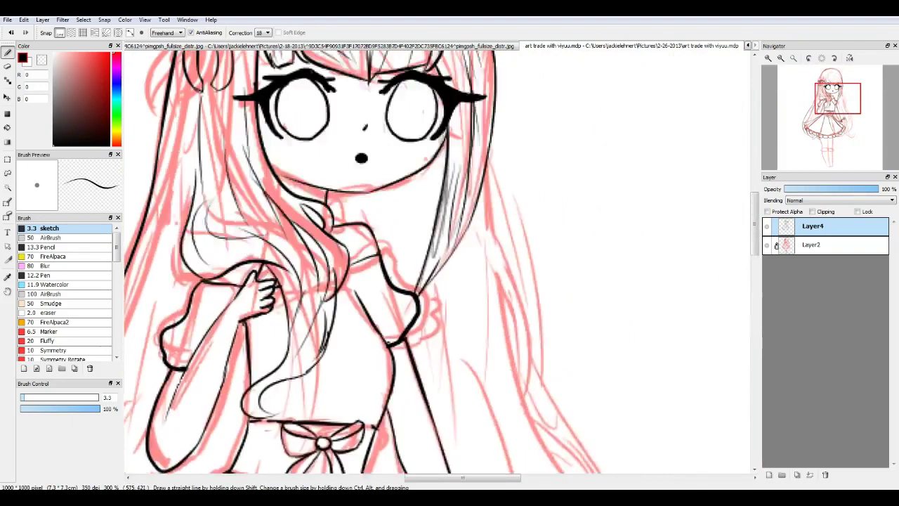
Ink the long hair on the right side down past the waist, ending in pointed tips around the skirt hem
{"action": "scroll", "coordinate": [670, 334], "scroll_direction": "down", "scroll_amount": 5}
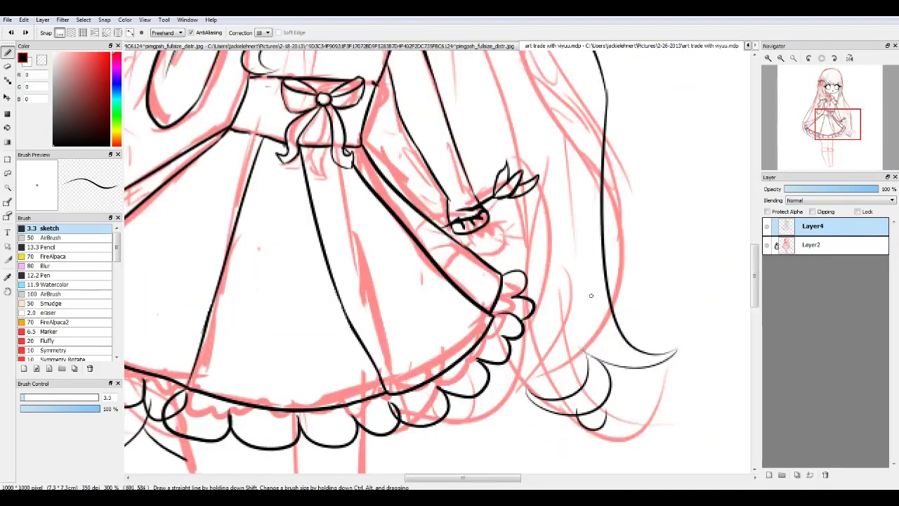
{"action": "scroll", "coordinate": [557, 354], "scroll_direction": "down", "scroll_amount": 2}
{"action": "scroll", "coordinate": [488, 404], "scroll_direction": "down", "scroll_amount": 2}
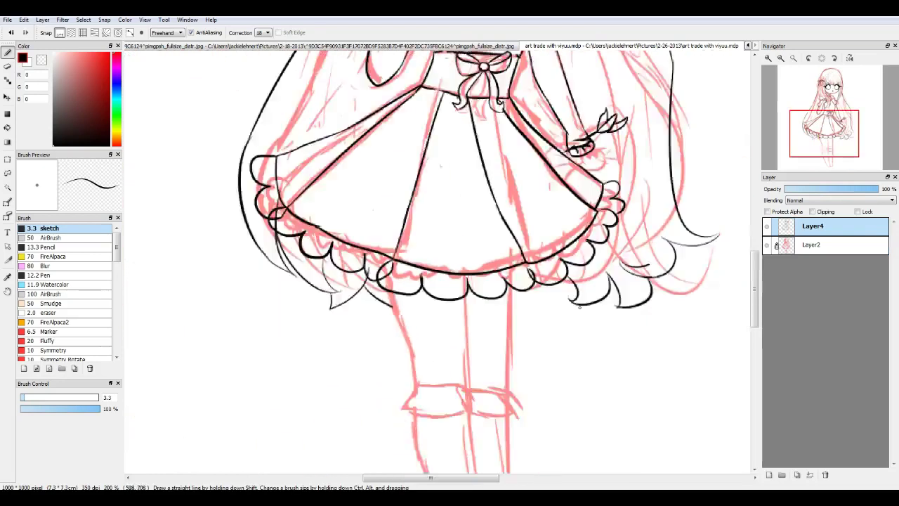
{"action": "scroll", "coordinate": [535, 387], "scroll_direction": "up", "scroll_amount": 1}
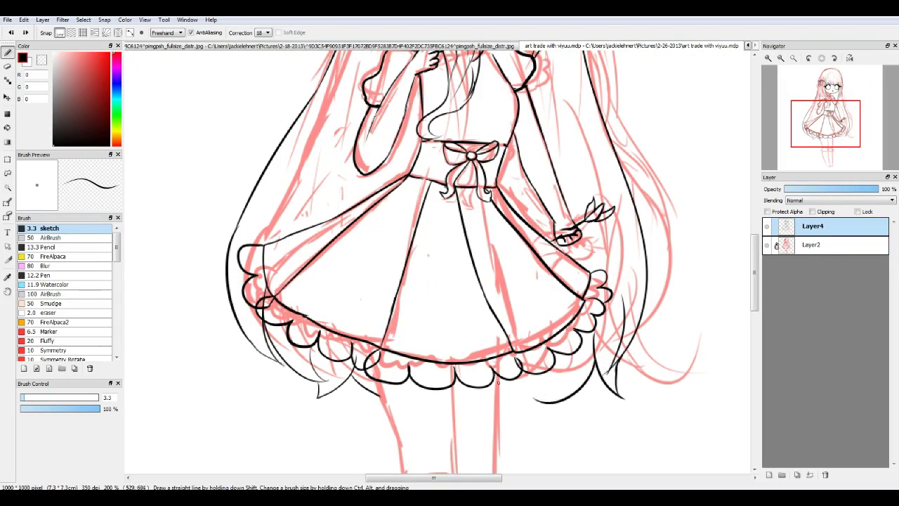
{"action": "scroll", "coordinate": [553, 403], "scroll_direction": "down", "scroll_amount": 3}
{"action": "scroll", "coordinate": [553, 402], "scroll_direction": "up", "scroll_amount": 2}
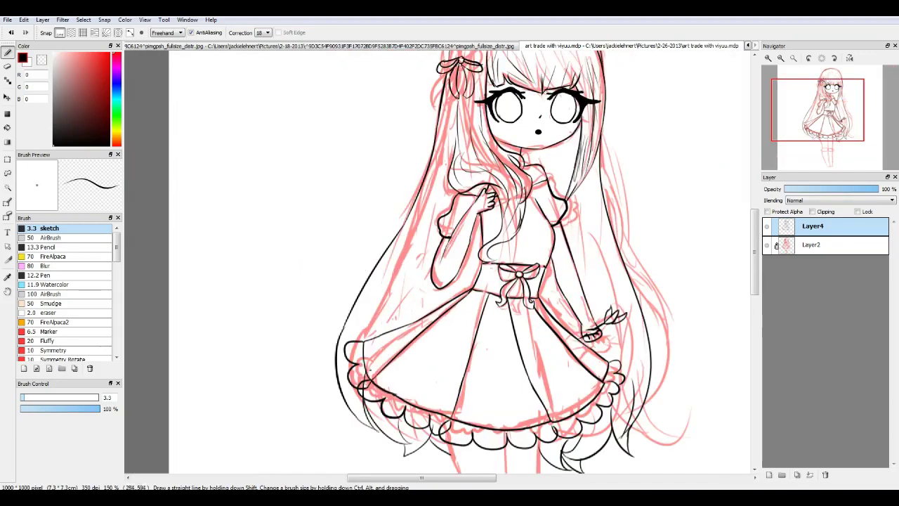
Undo the last stroke and add thin inner strands along the long hair on both sides of the body
{"action": "key", "text": "ctrl+z"}
{"action": "left_click_drag", "start_coordinate": [383, 274], "coordinate": [346, 333]}
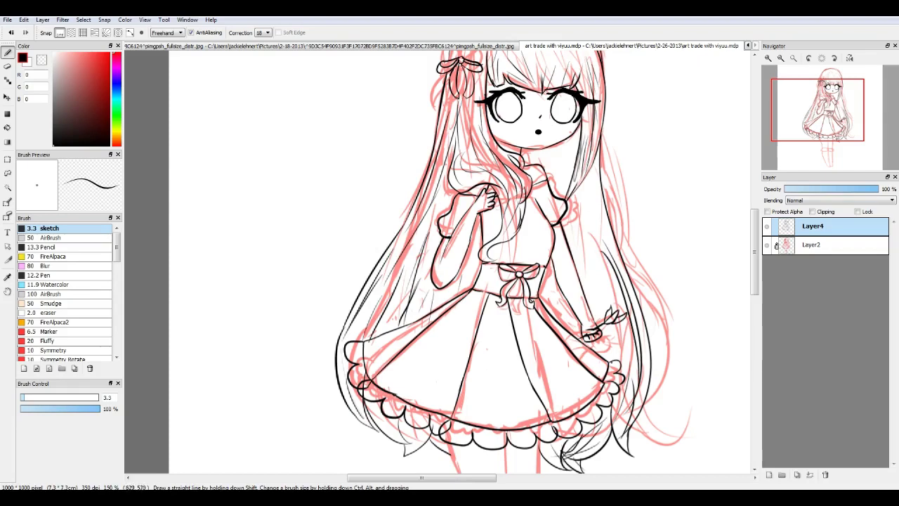
{"action": "scroll", "coordinate": [440, 260], "scroll_direction": "down", "scroll_amount": 3}
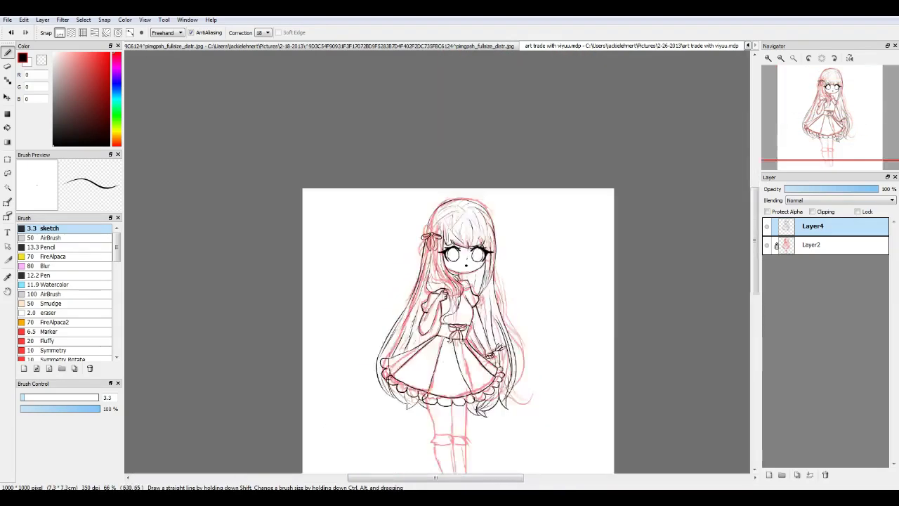
{"action": "scroll", "coordinate": [421, 325], "scroll_direction": "up", "scroll_amount": 3}
{"action": "scroll", "coordinate": [422, 325], "scroll_direction": "down", "scroll_amount": 2}
{"action": "scroll", "coordinate": [422, 325], "scroll_direction": "up", "scroll_amount": 3}
Ink the upper leg lines from the scalloped hem down to the boot cuffs, undoing and redrawing faulty strokes
{"action": "left_click_drag", "start_coordinate": [415, 295], "coordinate": [441, 358]}
{"action": "scroll", "coordinate": [441, 359], "scroll_direction": "up", "scroll_amount": 1}
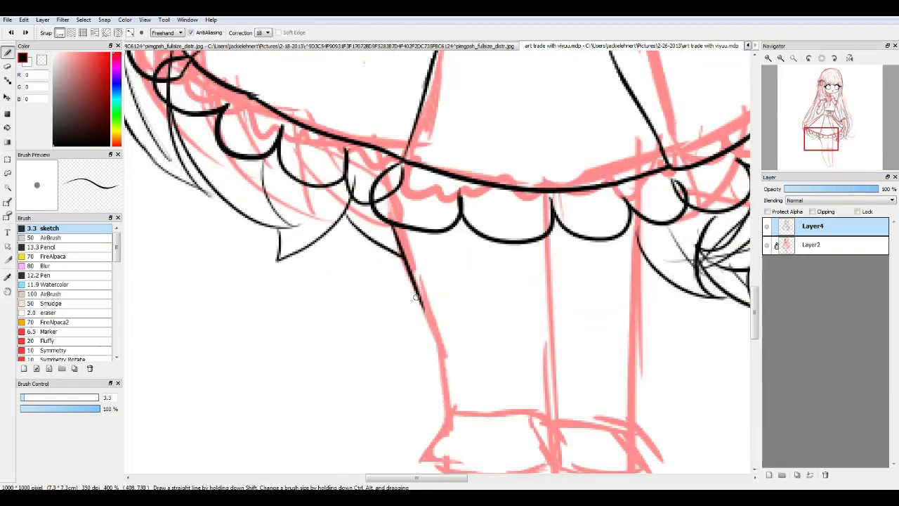
{"action": "key", "text": "ctrl+z"}
{"action": "left_click_drag", "start_coordinate": [422, 300], "coordinate": [447, 404]}
{"action": "left_click_drag", "start_coordinate": [552, 225], "coordinate": [545, 204]}
{"action": "left_click_drag", "start_coordinate": [545, 203], "coordinate": [548, 406]}
{"action": "key", "text": "ctrl+z"}
{"action": "left_click_drag", "start_coordinate": [634, 187], "coordinate": [619, 403]}
Ink the top, outer side and curved lower edge of the left boot cuff
{"action": "scroll", "coordinate": [518, 262], "scroll_direction": "up", "scroll_amount": 2}
{"action": "left_click_drag", "start_coordinate": [520, 271], "coordinate": [673, 283]}
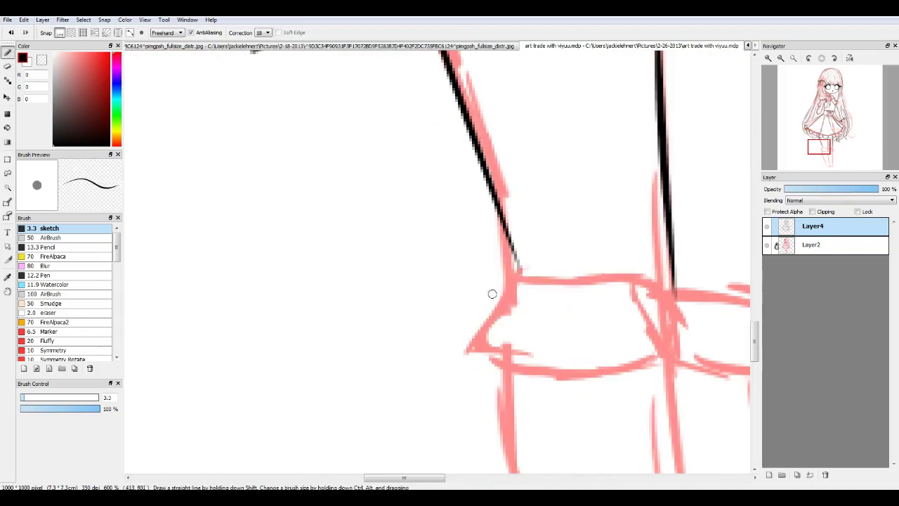
{"action": "left_click_drag", "start_coordinate": [520, 270], "coordinate": [657, 365]}
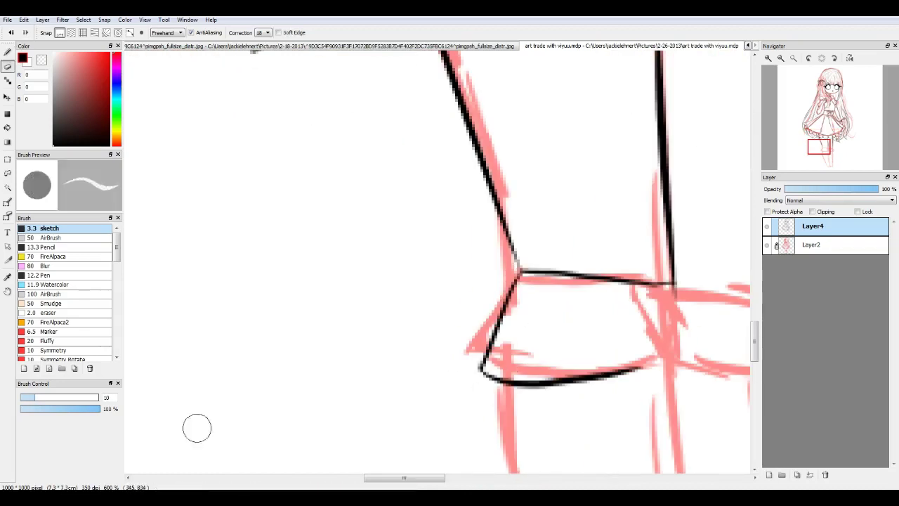
Check the boots in the reference illustration, then ink both folded boot cuffs with two small oval fastenings on each
{"action": "key", "text": "ctrl+Tab"}
{"action": "scroll", "coordinate": [442, 263], "scroll_direction": "down", "scroll_amount": 5}
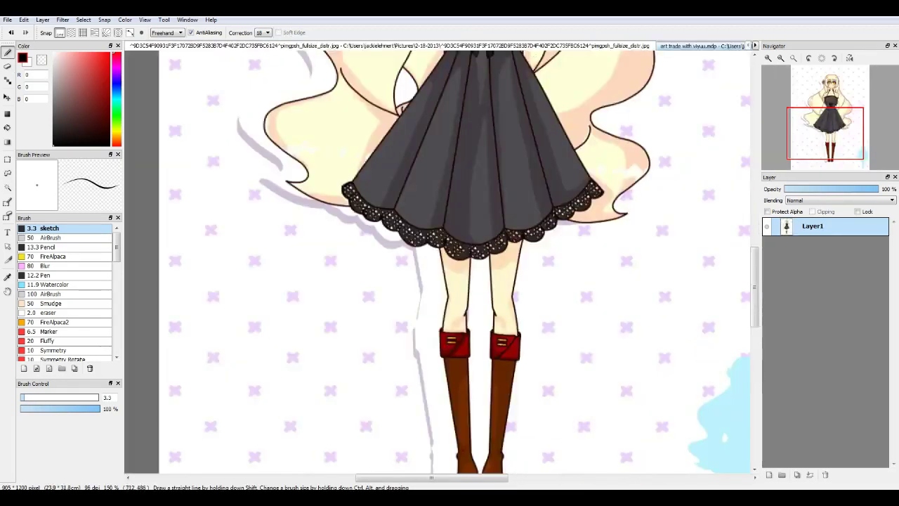
{"action": "key", "text": "ctrl+Tab"}
{"action": "left_click_drag", "start_coordinate": [419, 173], "coordinate": [406, 277]}
{"action": "mouse_move", "coordinate": [572, 182]}
{"action": "left_mouse_down"}
{"action": "mouse_move", "coordinate": [538, 273]}
{"action": "mouse_move", "coordinate": [485, 264]}
{"action": "left_mouse_up"}
{"action": "scroll", "coordinate": [493, 238], "scroll_direction": "up", "scroll_amount": 1}
{"action": "scroll", "coordinate": [526, 238], "scroll_direction": "up", "scroll_amount": 1}
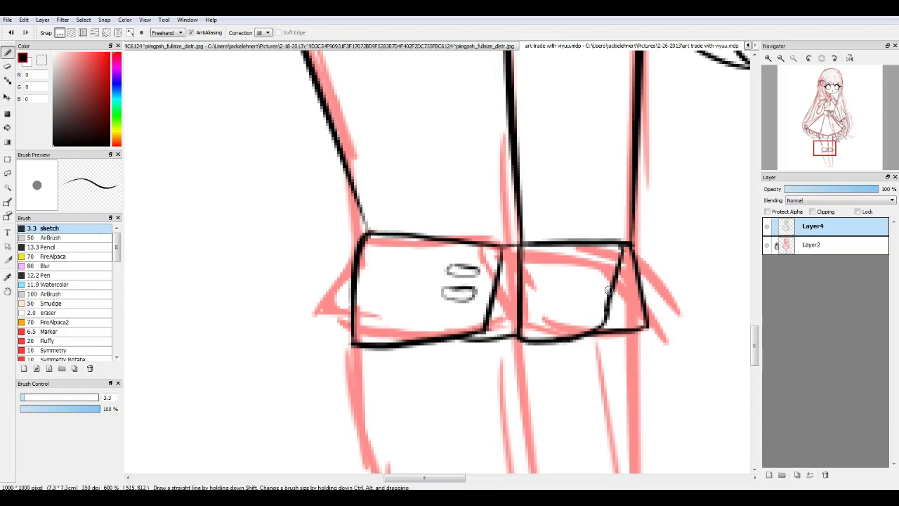
Check the figure in mirrored view and ink both boots from the cuffs down to the toes
{"action": "scroll", "coordinate": [585, 287], "scroll_direction": "down", "scroll_amount": 4}
{"action": "scroll", "coordinate": [450, 281], "scroll_direction": "up", "scroll_amount": 2}
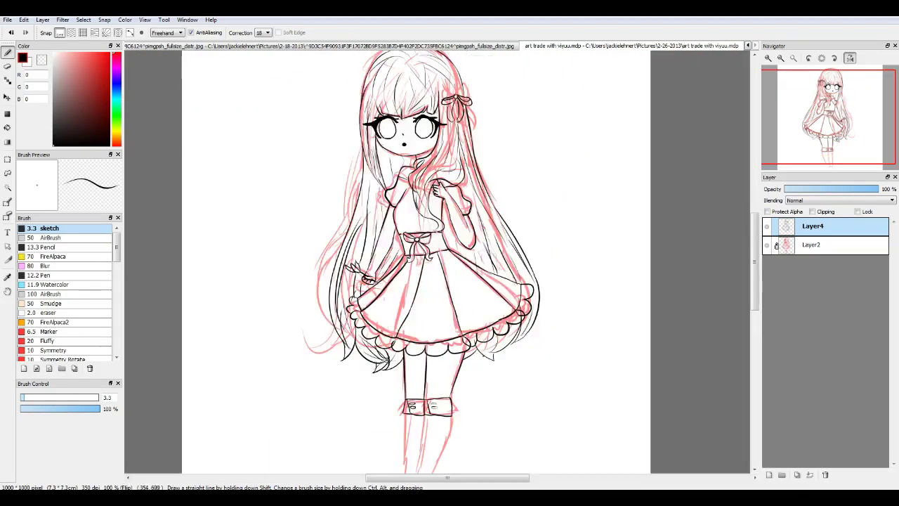
{"action": "scroll", "coordinate": [447, 291], "scroll_direction": "up", "scroll_amount": 2}
{"action": "left_click_drag", "start_coordinate": [445, 294], "coordinate": [478, 408]}
{"action": "left_click_drag", "start_coordinate": [496, 286], "coordinate": [497, 329]}
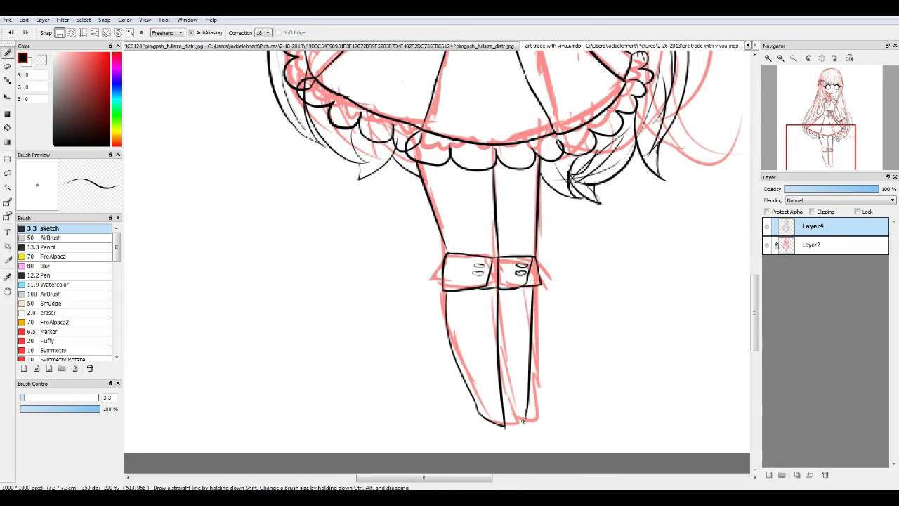
{"action": "scroll", "coordinate": [518, 404], "scroll_direction": "up", "scroll_amount": 2}
{"action": "scroll", "coordinate": [559, 391], "scroll_direction": "down", "scroll_amount": 2}
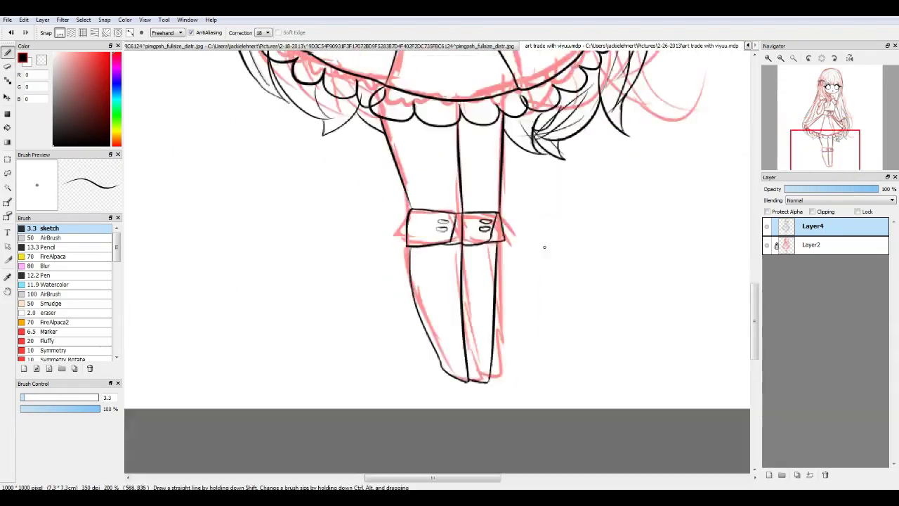
Redraw the ankle and toe of the left boot with a smoother, rounder outline
{"action": "scroll", "coordinate": [513, 261], "scroll_direction": "up", "scroll_amount": 2}
{"action": "scroll", "coordinate": [507, 255], "scroll_direction": "down", "scroll_amount": 1}
{"action": "scroll", "coordinate": [461, 384], "scroll_direction": "up", "scroll_amount": 1}
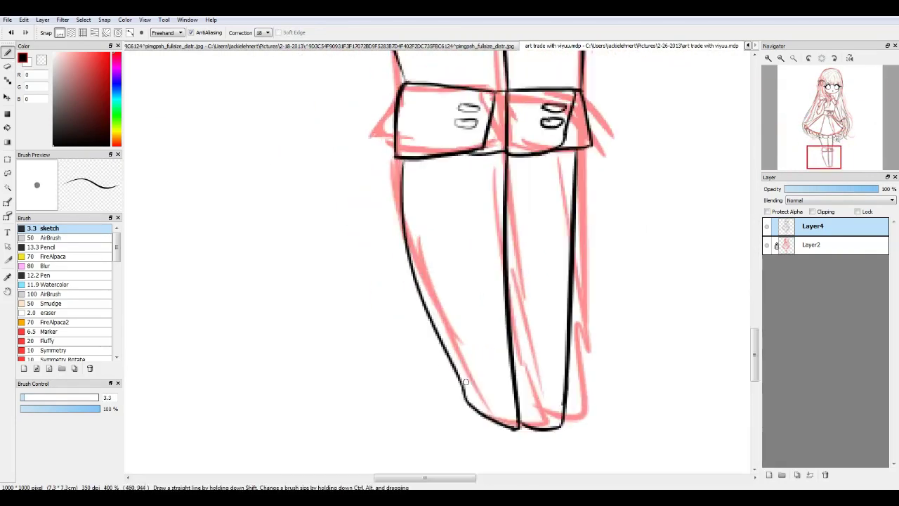
{"action": "left_click_drag", "start_coordinate": [532, 379], "coordinate": [472, 351]}
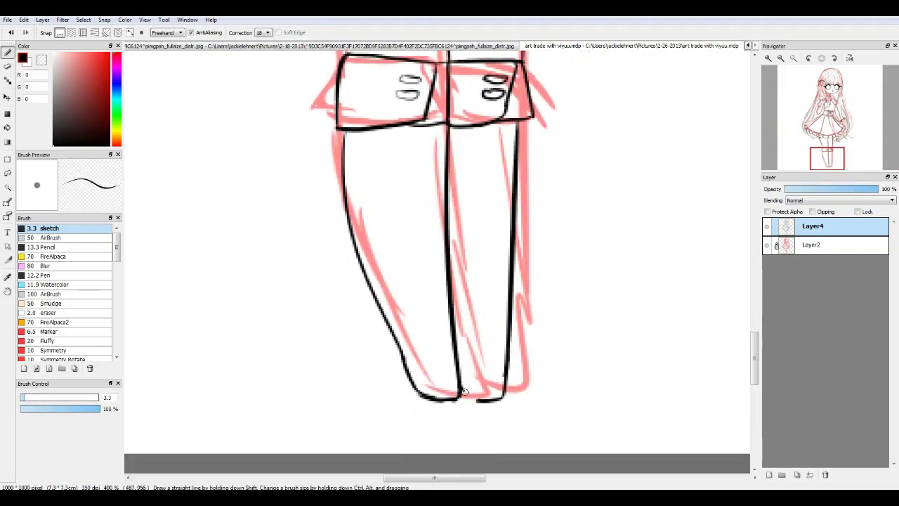
Delete the pink sketch layer, Layer2, and inspect the remaining line art around the boot cuffs
{"action": "scroll", "coordinate": [527, 366], "scroll_direction": "down", "scroll_amount": 2}
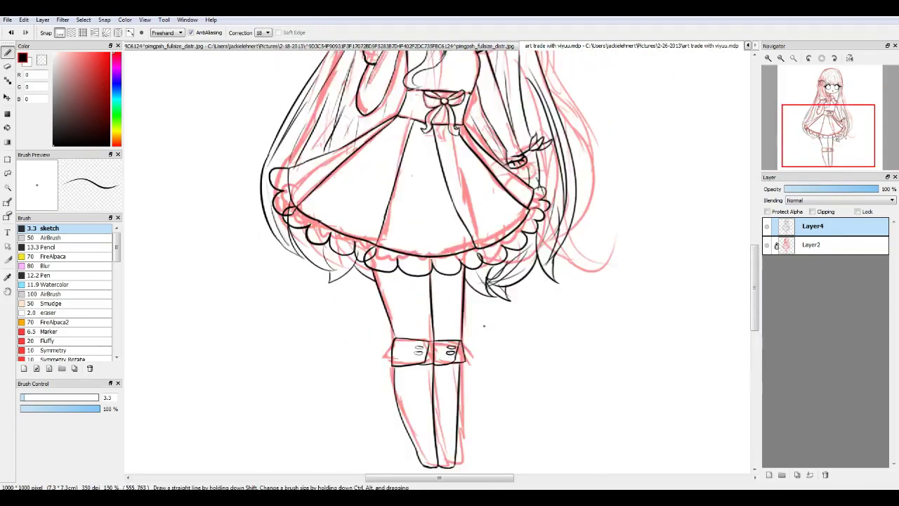
{"action": "scroll", "coordinate": [527, 366], "scroll_direction": "down", "scroll_amount": 2}
{"action": "scroll", "coordinate": [403, 258], "scroll_direction": "up", "scroll_amount": 1}
{"action": "scroll", "coordinate": [444, 265], "scroll_direction": "down", "scroll_amount": 1}
{"action": "left_click", "coordinate": [812, 245]}
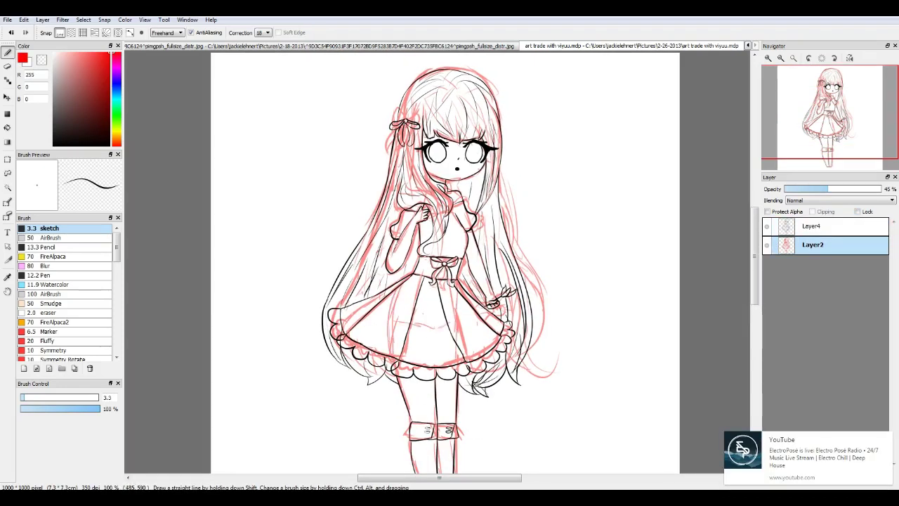
{"action": "scroll", "coordinate": [439, 324], "scroll_direction": "down", "scroll_amount": 3}
{"action": "scroll", "coordinate": [439, 324], "scroll_direction": "up", "scroll_amount": 3}
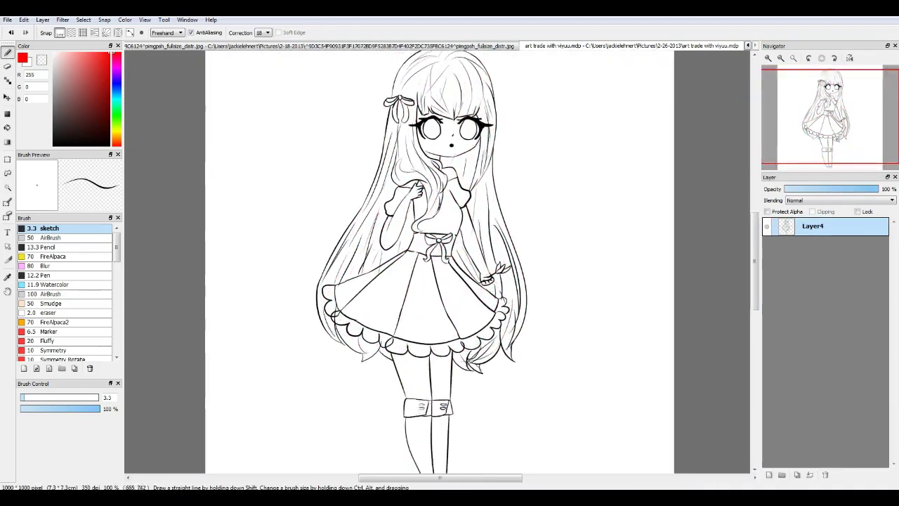
{"action": "scroll", "coordinate": [442, 475], "scroll_direction": "up", "scroll_amount": 6}
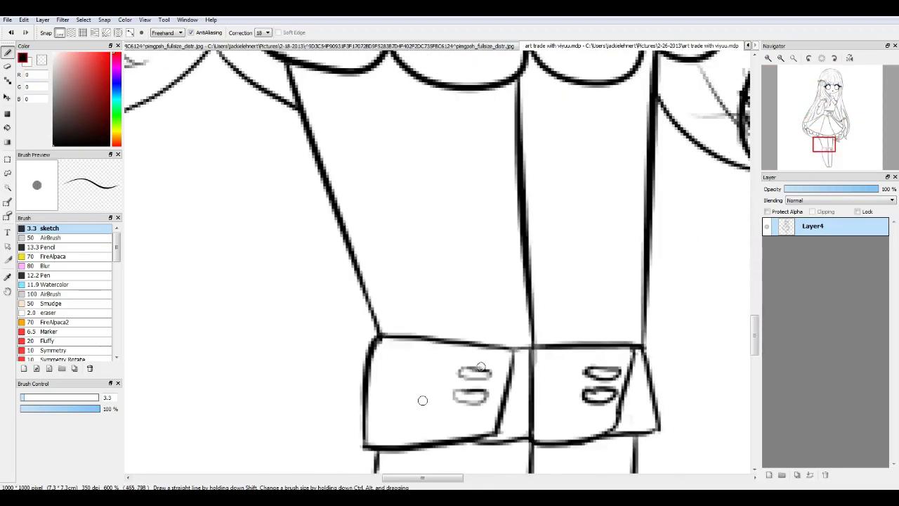
{"action": "scroll", "coordinate": [486, 396], "scroll_direction": "down", "scroll_amount": 6}
Add a new color layer, enlarge the sketch brush to about 61 px and place the layer beneath the line art, Layer4
{"action": "left_click_drag", "start_coordinate": [474, 119], "coordinate": [474, 344]}
{"action": "key", "text": "ctrl+shift+n"}
{"action": "scroll", "coordinate": [450, 337], "scroll_direction": "up", "scroll_amount": 2}
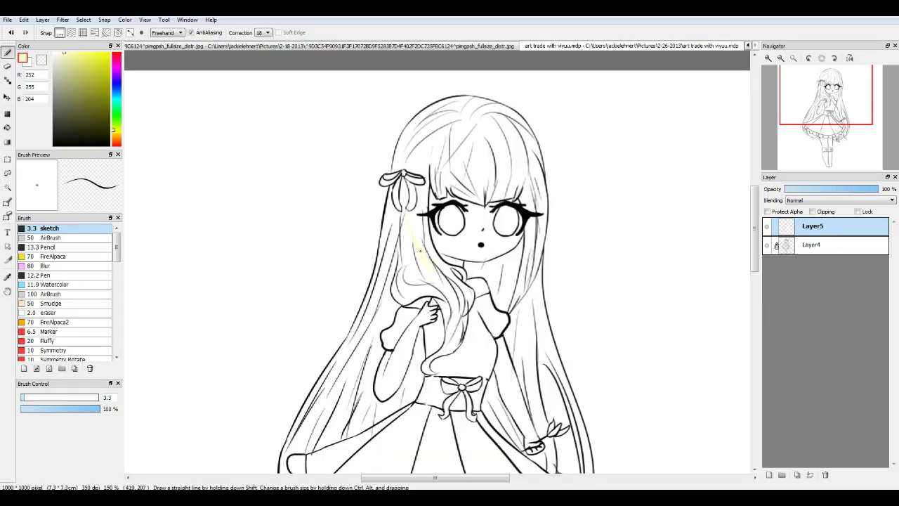
{"action": "mouse_move", "coordinate": [450, 337]}
{"action": "left_mouse_down"}
{"action": "mouse_move", "coordinate": [458, 171]}
{"action": "mouse_move", "coordinate": [387, 317]}
{"action": "left_mouse_up"}
{"action": "key", "text": "ctrl+z"}
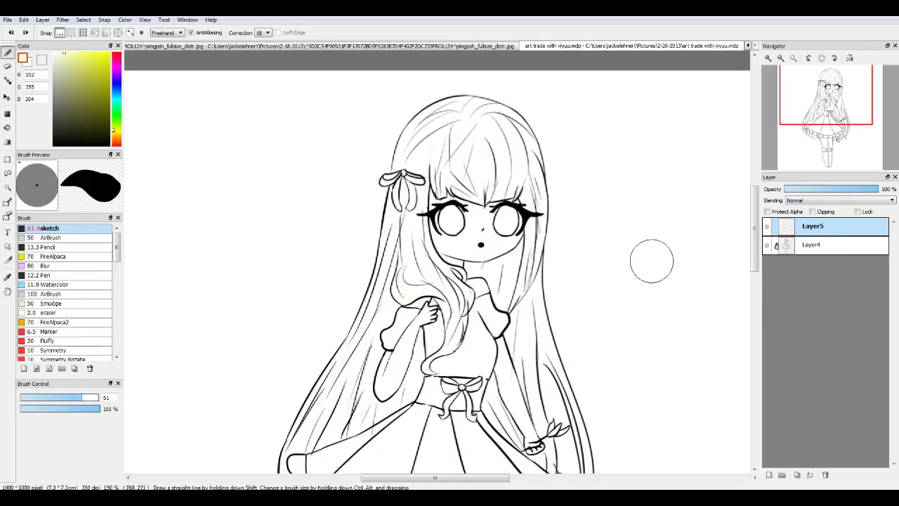
{"action": "left_click_drag", "start_coordinate": [813, 225], "coordinate": [813, 251]}
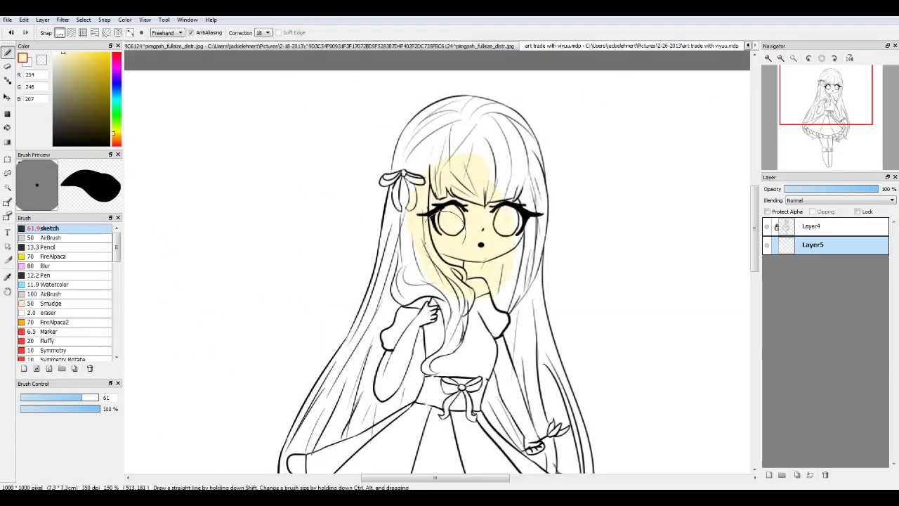
Replace the pale yellow test stroke by painting the face, arms and legs on Layer5 in skin tone RGB 255, 240, 191
{"action": "key", "text": "ctrl+z"}
{"action": "mouse_move", "coordinate": [450, 154]}
{"action": "left_mouse_down"}
{"action": "mouse_move", "coordinate": [492, 267]}
{"action": "mouse_move", "coordinate": [509, 383]}
{"action": "mouse_move", "coordinate": [535, 432]}
{"action": "left_mouse_up"}
{"action": "mouse_move", "coordinate": [535, 432]}
{"action": "left_mouse_down"}
{"action": "mouse_move", "coordinate": [490, 359]}
{"action": "mouse_move", "coordinate": [462, 199]}
{"action": "mouse_move", "coordinate": [473, 371]}
{"action": "left_mouse_up"}
{"action": "scroll", "coordinate": [457, 316], "scroll_direction": "down", "scroll_amount": 2}
{"action": "scroll", "coordinate": [395, 388], "scroll_direction": "up", "scroll_amount": 3}
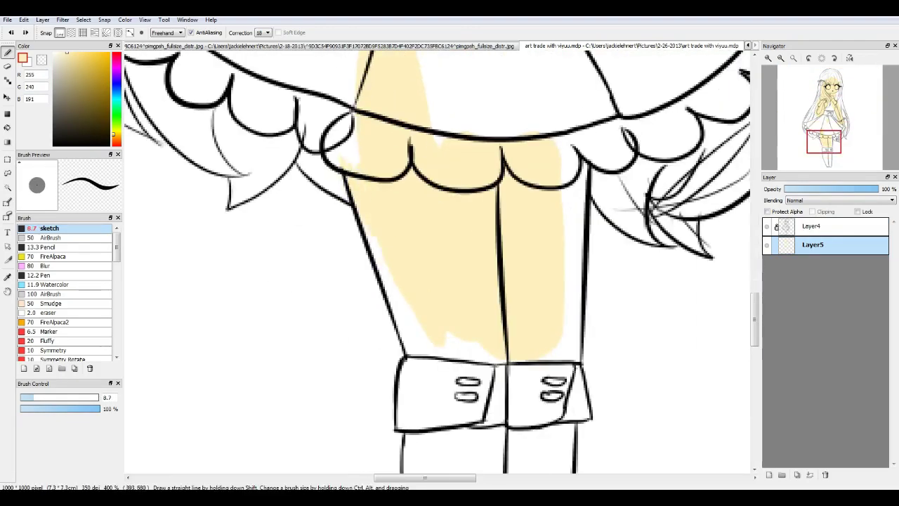
{"action": "left_click_drag", "start_coordinate": [555, 355], "coordinate": [576, 168]}
{"action": "mouse_move", "coordinate": [450, 140]}
{"action": "left_mouse_down"}
{"action": "mouse_move", "coordinate": [463, 450]}
{"action": "mouse_move", "coordinate": [457, 424]}
{"action": "left_mouse_up"}
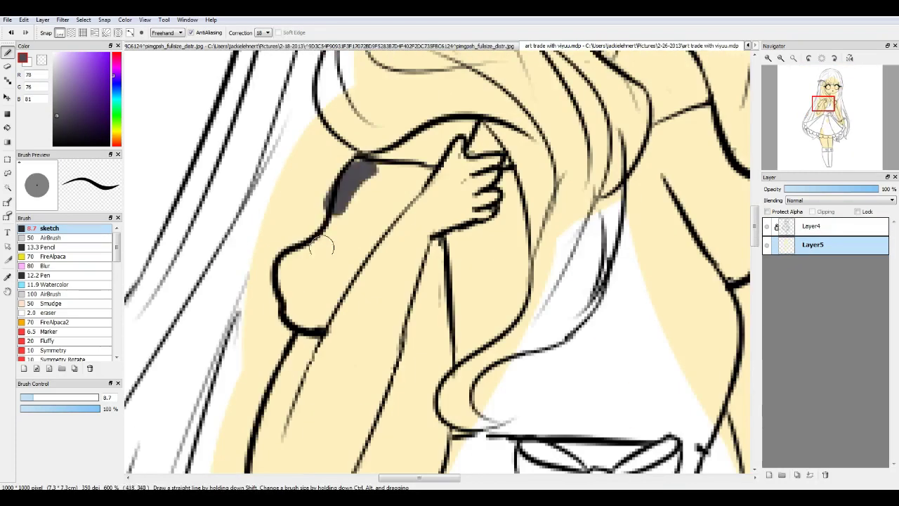
{"action": "mouse_move", "coordinate": [365, 172]}
{"action": "left_mouse_down"}
{"action": "mouse_move", "coordinate": [303, 253]}
{"action": "mouse_move", "coordinate": [319, 318]}
{"action": "mouse_move", "coordinate": [415, 174]}
{"action": "mouse_move", "coordinate": [318, 306]}
{"action": "mouse_move", "coordinate": [406, 183]}
{"action": "mouse_move", "coordinate": [416, 187]}
{"action": "mouse_move", "coordinate": [324, 324]}
{"action": "mouse_move", "coordinate": [296, 185]}
{"action": "left_mouse_up"}
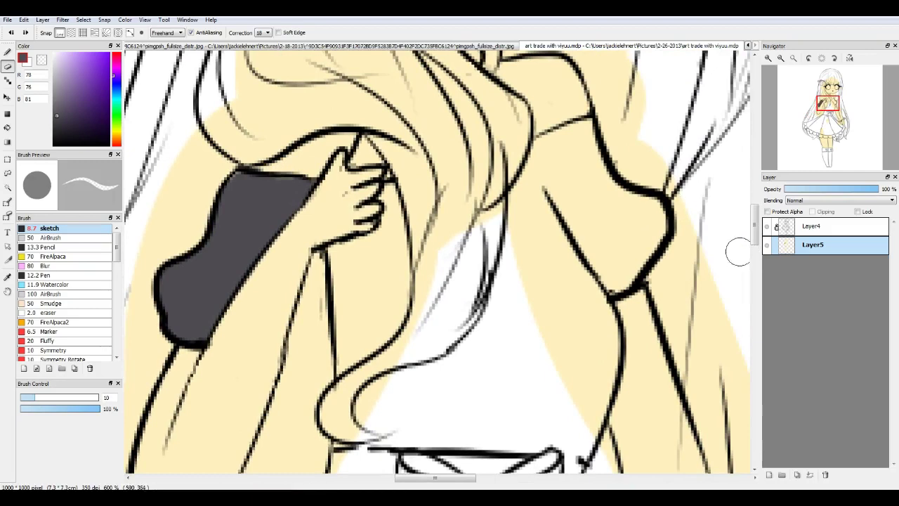
{"action": "key", "text": "ctrl+z"}
{"action": "key", "text": "ctrl+z"}
Add a new layer above the skin and fill the dress's sleeves, bodice and skirt with dark grey, RGB 78, 76, 81
{"action": "key", "text": "ctrl+shift+n"}
{"action": "key", "text": "g"}
{"action": "left_click", "coordinate": [239, 267]}
{"action": "left_click", "coordinate": [562, 337]}
{"action": "left_click_drag", "start_coordinate": [449, 387], "coordinate": [450, 141]}
{"action": "left_click", "coordinate": [431, 281]}
{"action": "left_click", "coordinate": [513, 281]}
{"action": "left_click", "coordinate": [442, 373]}
{"action": "left_click", "coordinate": [532, 383]}
{"action": "scroll", "coordinate": [449, 282], "scroll_direction": "down", "scroll_amount": 2}
{"action": "left_click_drag", "start_coordinate": [449, 295], "coordinate": [477, 318]}
{"action": "left_click", "coordinate": [555, 302]}
Brush dark grey over the unfilled gaps along the outlines of the sleeves, bodice and waist
{"action": "key", "text": "b"}
{"action": "mouse_move", "coordinate": [220, 385]}
{"action": "left_mouse_down"}
{"action": "mouse_move", "coordinate": [398, 253]}
{"action": "mouse_move", "coordinate": [276, 295]}
{"action": "mouse_move", "coordinate": [214, 348]}
{"action": "mouse_move", "coordinate": [431, 196]}
{"action": "left_mouse_up"}
{"action": "mouse_move", "coordinate": [526, 114]}
{"action": "left_mouse_down"}
{"action": "mouse_move", "coordinate": [481, 250]}
{"action": "mouse_move", "coordinate": [430, 201]}
{"action": "left_mouse_up"}
{"action": "left_click_drag", "start_coordinate": [325, 218], "coordinate": [313, 180]}
{"action": "key", "text": "ctrl+z"}
{"action": "left_click_drag", "start_coordinate": [309, 231], "coordinate": [338, 168]}
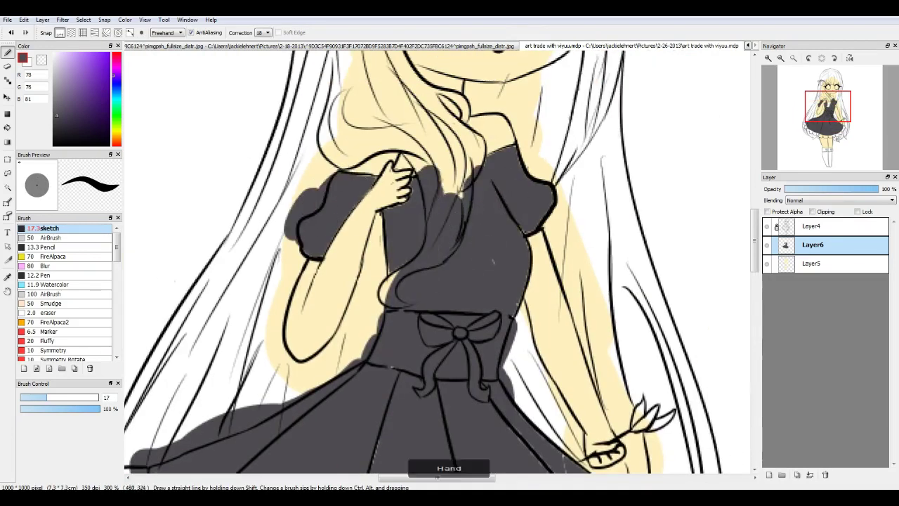
{"action": "left_click_drag", "start_coordinate": [540, 207], "coordinate": [550, 171]}
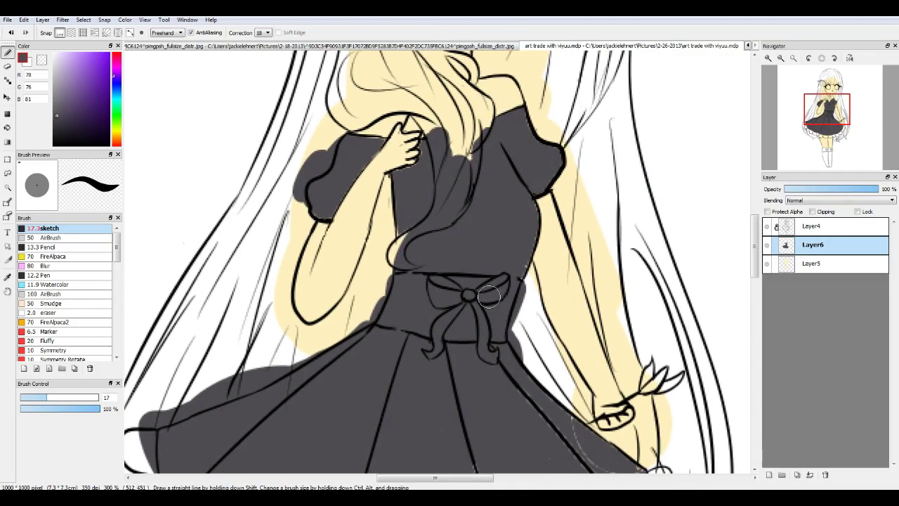
Touch up the dark grey along the skirt's side edges and hem with a 17 px brush and tidy the bodice edges
{"action": "scroll", "coordinate": [489, 296], "scroll_direction": "down", "scroll_amount": 3}
{"action": "scroll", "coordinate": [407, 416], "scroll_direction": "up", "scroll_amount": 3}
{"action": "left_click_drag", "start_coordinate": [266, 241], "coordinate": [282, 257]}
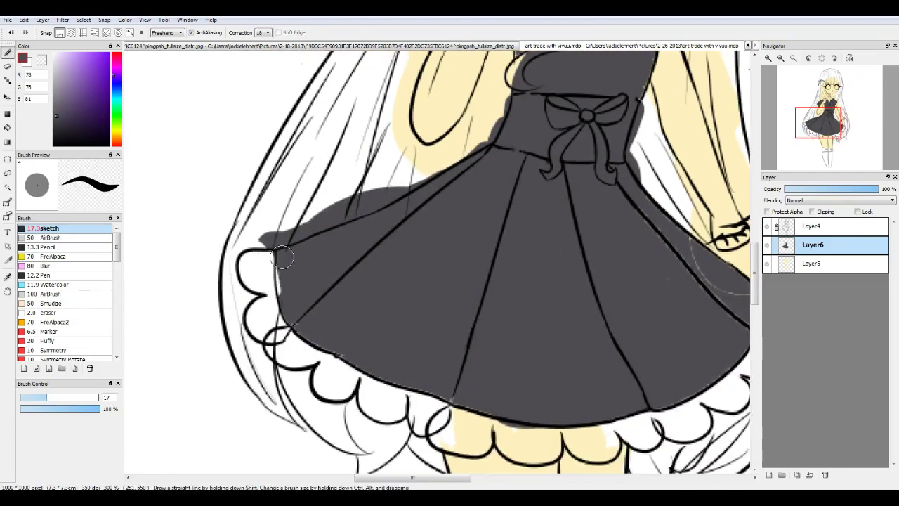
{"action": "left_click_drag", "start_coordinate": [541, 418], "coordinate": [505, 218]}
{"action": "scroll", "coordinate": [491, 280], "scroll_direction": "up", "scroll_amount": 1}
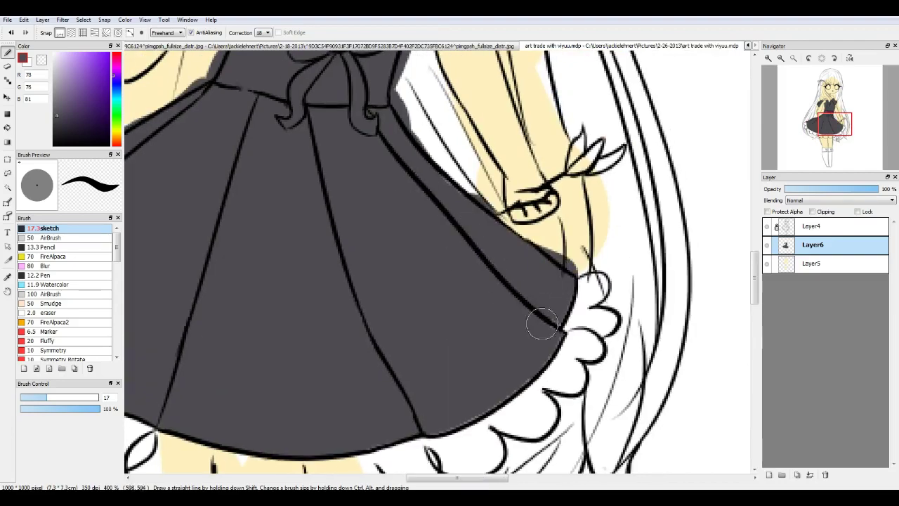
{"action": "scroll", "coordinate": [543, 324], "scroll_direction": "down", "scroll_amount": 2}
{"action": "scroll", "coordinate": [532, 357], "scroll_direction": "up", "scroll_amount": 2}
{"action": "key", "text": "e"}
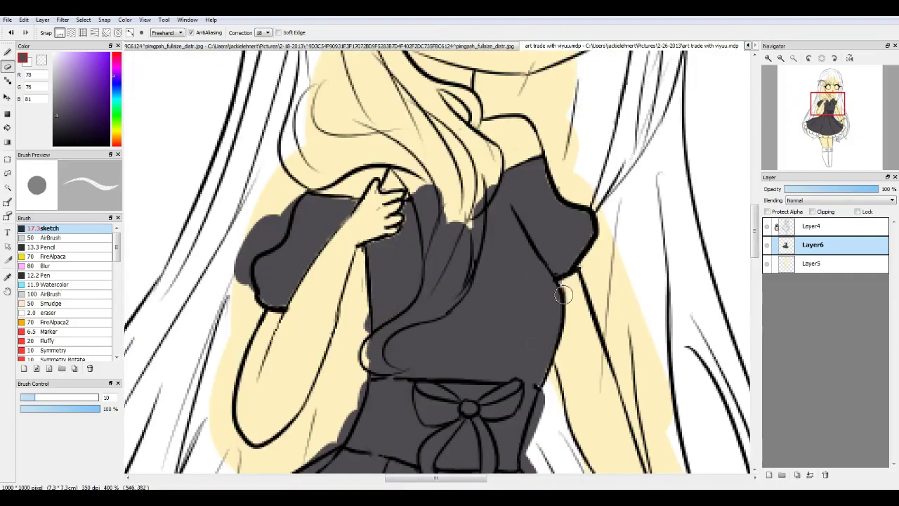
{"action": "key", "text": "b"}
Strengthen the line at the raised hand's thumb with a 7 px black brush on the line art layer, Layer4
{"action": "scroll", "coordinate": [534, 288], "scroll_direction": "down", "scroll_amount": 2}
{"action": "scroll", "coordinate": [435, 281], "scroll_direction": "up", "scroll_amount": 2}
{"action": "scroll", "coordinate": [431, 277], "scroll_direction": "down", "scroll_amount": 2}
{"action": "scroll", "coordinate": [433, 274], "scroll_direction": "up", "scroll_amount": 3}
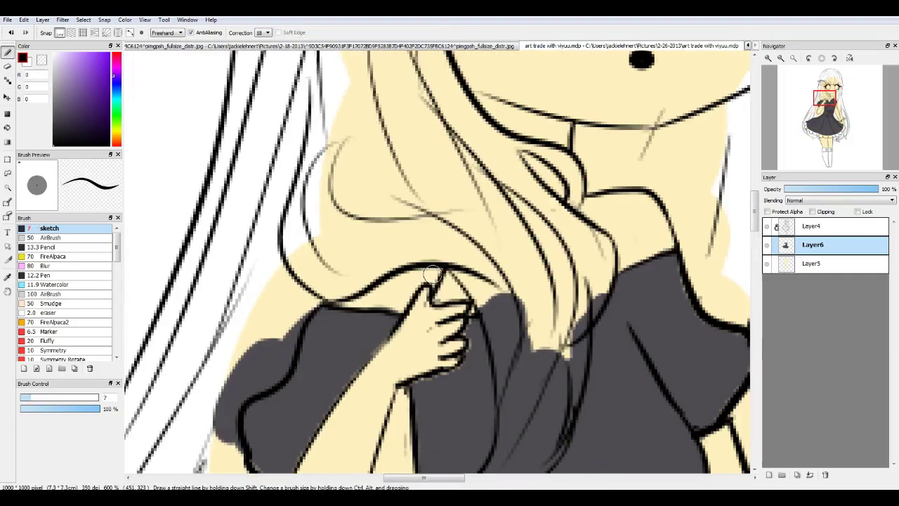
{"action": "left_click", "coordinate": [813, 225]}
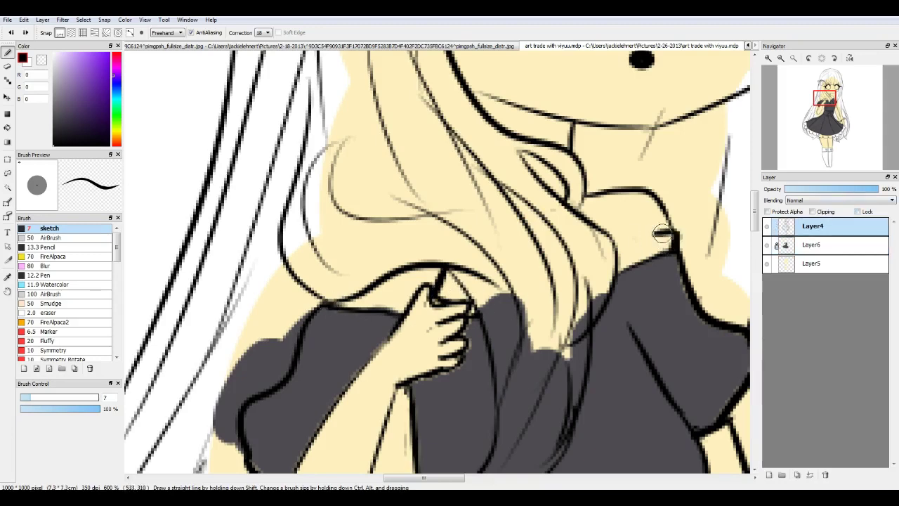
Ink small ruffled cuffs beneath both puff sleeves, clean their edges and thicken the hem of the sleeve by the raised hand
{"action": "scroll", "coordinate": [662, 234], "scroll_direction": "down", "scroll_amount": 2}
{"action": "scroll", "coordinate": [492, 316], "scroll_direction": "up", "scroll_amount": 2}
{"action": "key", "text": "e"}
{"action": "scroll", "coordinate": [316, 295], "scroll_direction": "up", "scroll_amount": 1}
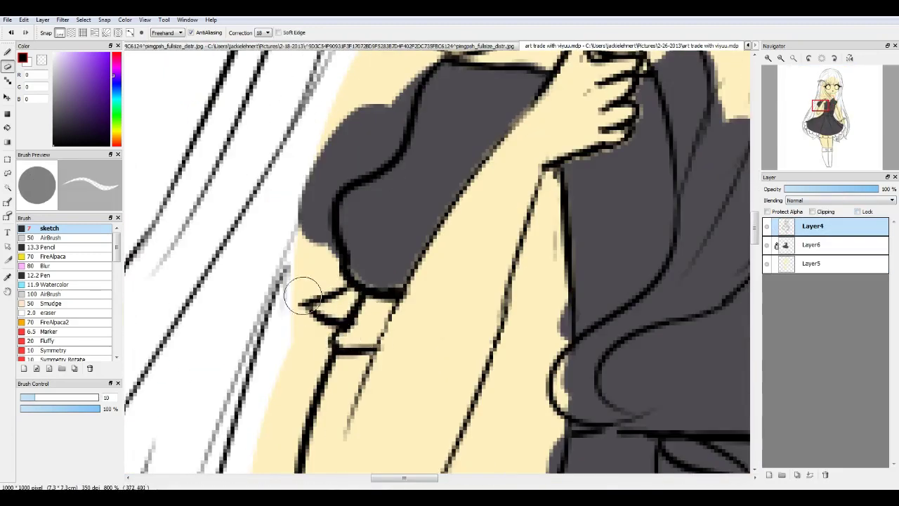
{"action": "scroll", "coordinate": [302, 295], "scroll_direction": "down", "scroll_amount": 1}
{"action": "scroll", "coordinate": [476, 255], "scroll_direction": "up", "scroll_amount": 1}
{"action": "key", "text": "b"}
{"action": "scroll", "coordinate": [467, 285], "scroll_direction": "down", "scroll_amount": 2}
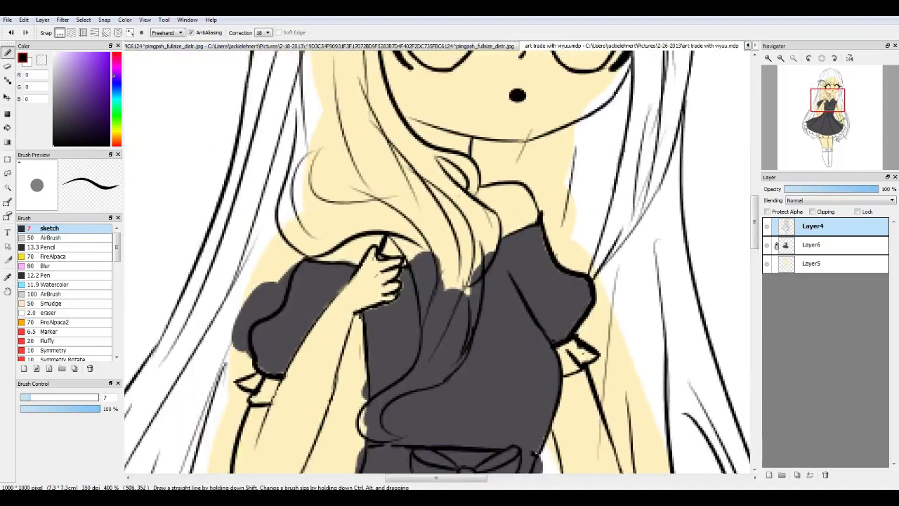
{"action": "scroll", "coordinate": [367, 334], "scroll_direction": "up", "scroll_amount": 1}
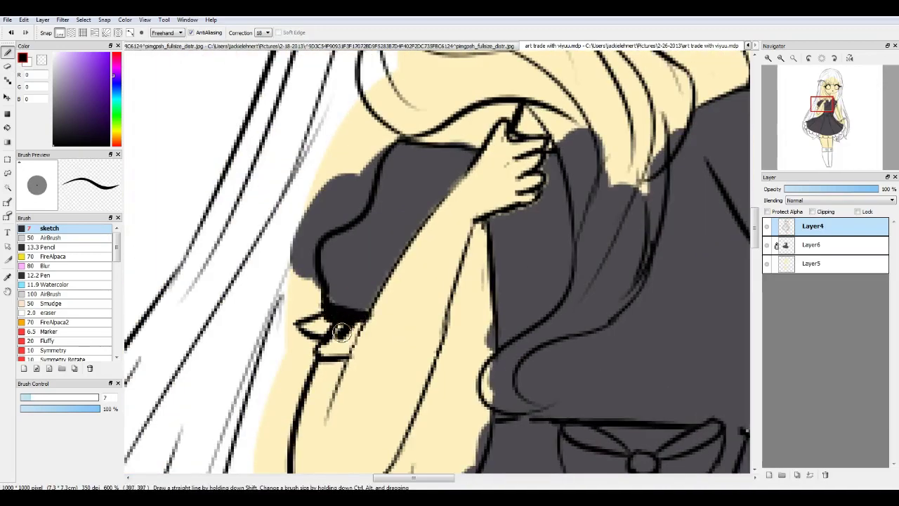
{"action": "scroll", "coordinate": [349, 331], "scroll_direction": "down", "scroll_amount": 1}
Check the bodice in the reference illustration, then thicken the neckline and extend the shoulder seam up to it
{"action": "left_click", "coordinate": [316, 46]}
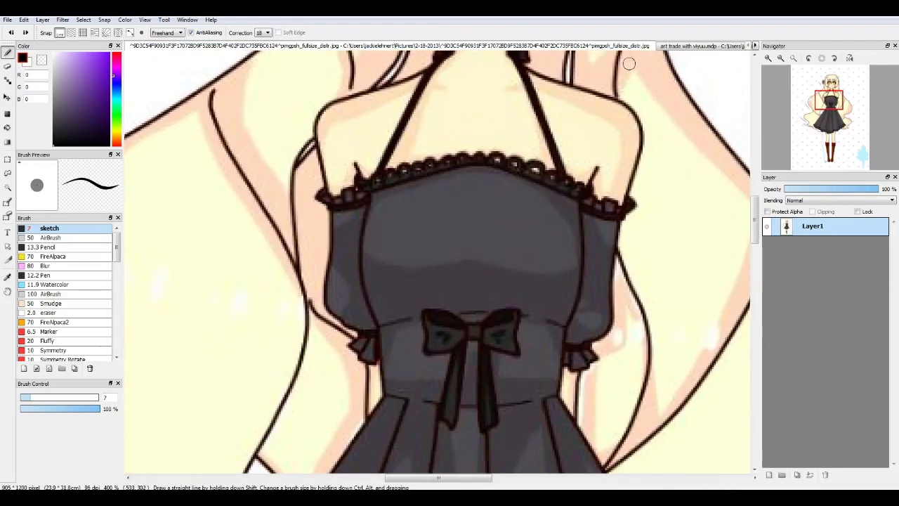
{"action": "left_click", "coordinate": [618, 46]}
{"action": "scroll", "coordinate": [309, 113], "scroll_direction": "up", "scroll_amount": 1}
{"action": "left_click_drag", "start_coordinate": [734, 260], "coordinate": [479, 290]}
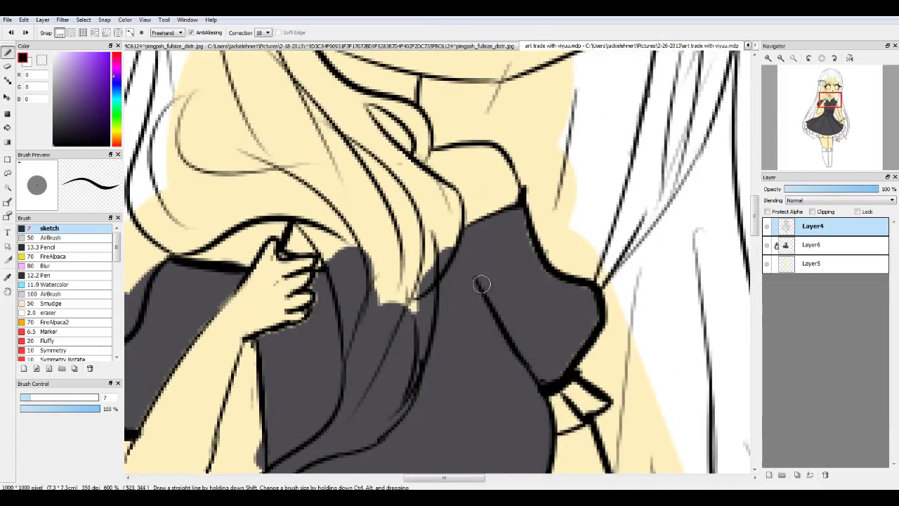
{"action": "scroll", "coordinate": [515, 172], "scroll_direction": "down", "scroll_amount": 3}
{"action": "scroll", "coordinate": [394, 295], "scroll_direction": "up", "scroll_amount": 4}
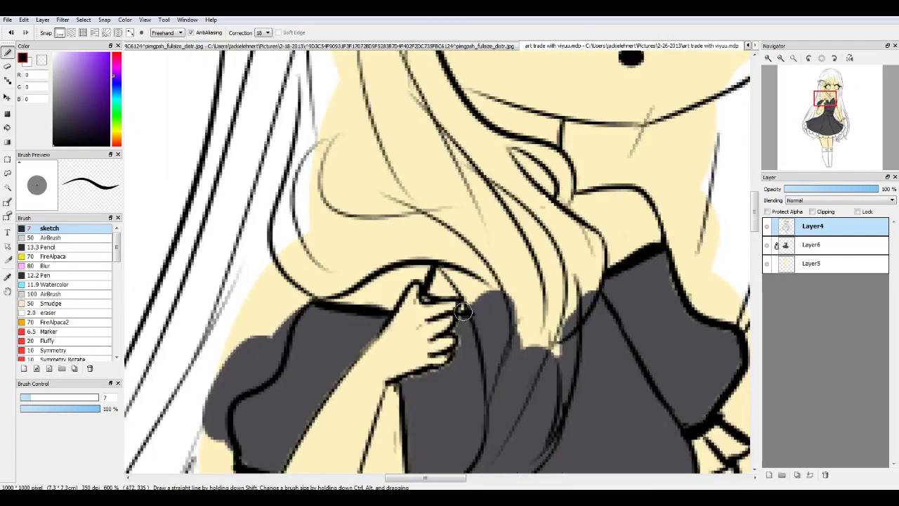
Clean up the skin color beside the raised hand's thumb on Layer5 and sample a color there
{"action": "key", "text": "e"}
{"action": "key", "text": "Down"}
{"action": "key", "text": "Down"}
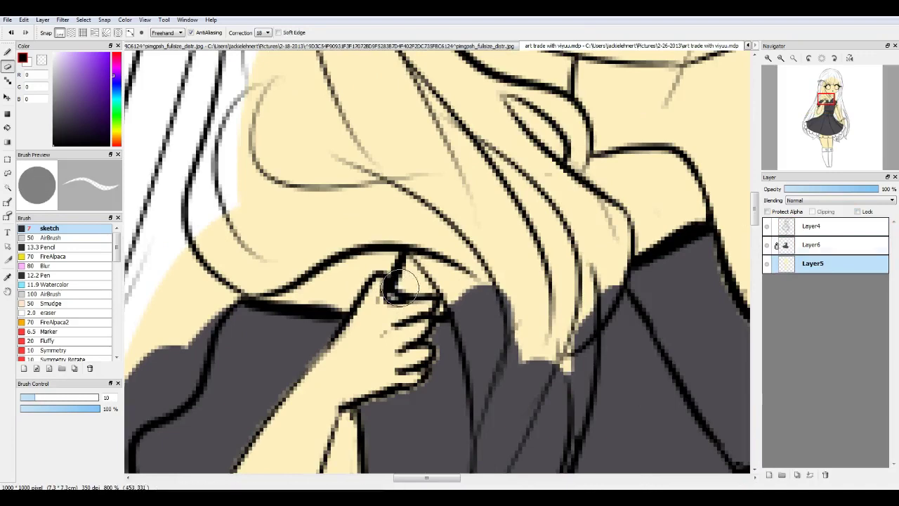
{"action": "key", "text": "Down"}
{"action": "key", "text": "Down"}
{"action": "key", "text": "b"}
{"action": "key", "text": "Down"}
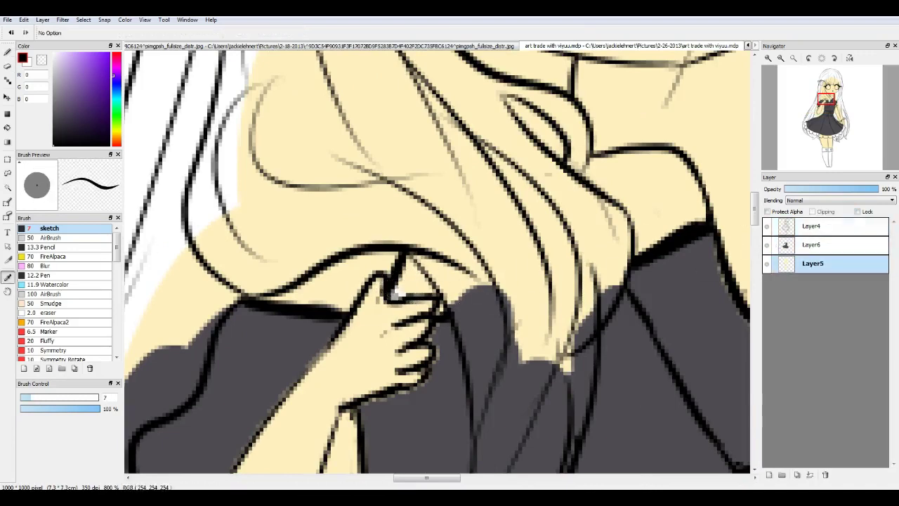
{"action": "left_click", "coordinate": [401, 295], "text": "alt"}
Ink a small ruffle trim along the dress neckline on Layer4, comparing it with the reference illustration
{"action": "key", "text": "Up"}
{"action": "key", "text": "Up"}
{"action": "mouse_move", "coordinate": [158, 241]}
{"action": "left_mouse_down"}
{"action": "mouse_move", "coordinate": [311, 185]}
{"action": "mouse_move", "coordinate": [368, 411]}
{"action": "mouse_move", "coordinate": [526, 246]}
{"action": "mouse_move", "coordinate": [405, 290]}
{"action": "mouse_move", "coordinate": [451, 281]}
{"action": "left_mouse_up"}
{"action": "left_click", "coordinate": [405, 290], "text": "alt"}
{"action": "scroll", "coordinate": [492, 246], "scroll_direction": "down", "scroll_amount": 2}
{"action": "key", "text": "ctrl+Tab"}
{"action": "key", "text": "ctrl+Tab"}
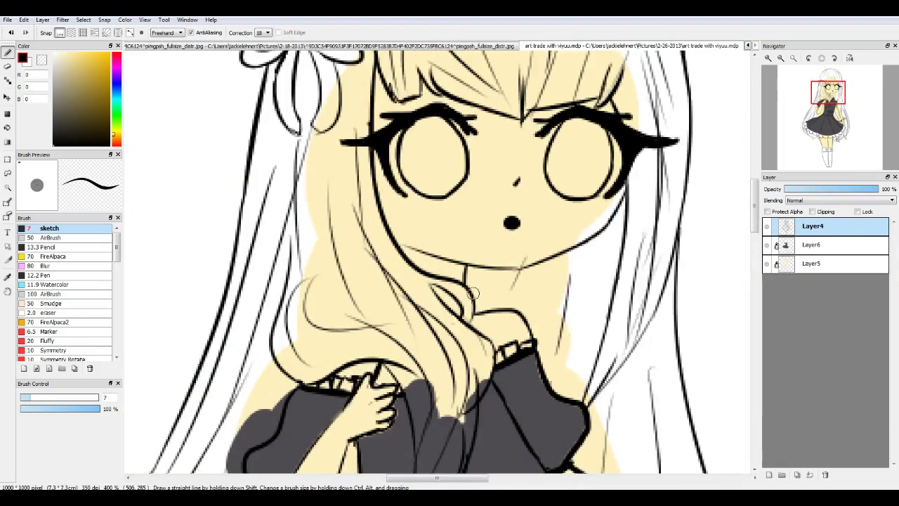
{"action": "scroll", "coordinate": [371, 338], "scroll_direction": "up", "scroll_amount": 2}
Add a new layer above the dress color and paint the first hem scallops in the dress's dark grey with the 12.2 px Pen
{"action": "scroll", "coordinate": [465, 338], "scroll_direction": "down", "scroll_amount": 3}
{"action": "left_click_drag", "start_coordinate": [492, 450], "coordinate": [503, 244]}
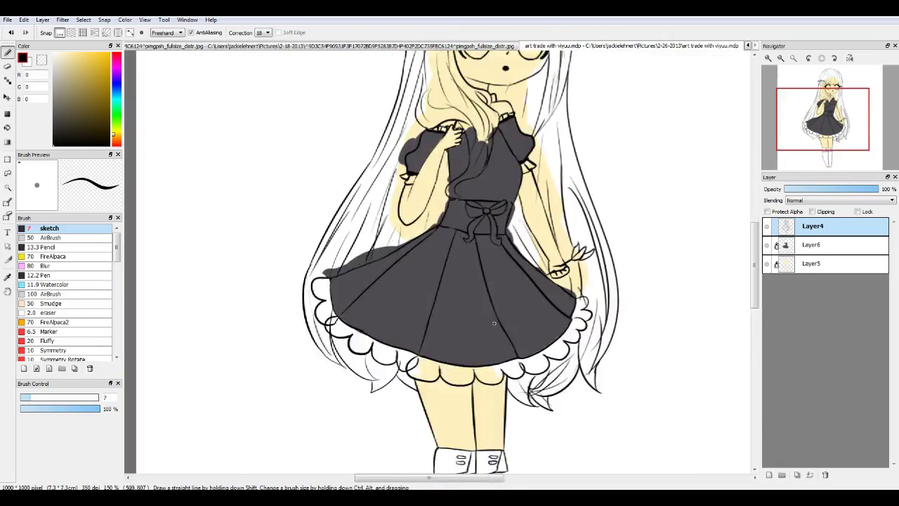
{"action": "scroll", "coordinate": [503, 244], "scroll_direction": "up", "scroll_amount": 2}
{"action": "key", "text": "ctrl+shift+n"}
{"action": "scroll", "coordinate": [503, 244], "scroll_direction": "up", "scroll_amount": 1}
{"action": "left_click", "coordinate": [503, 244], "text": "alt"}
{"action": "left_click", "coordinate": [40, 275]}
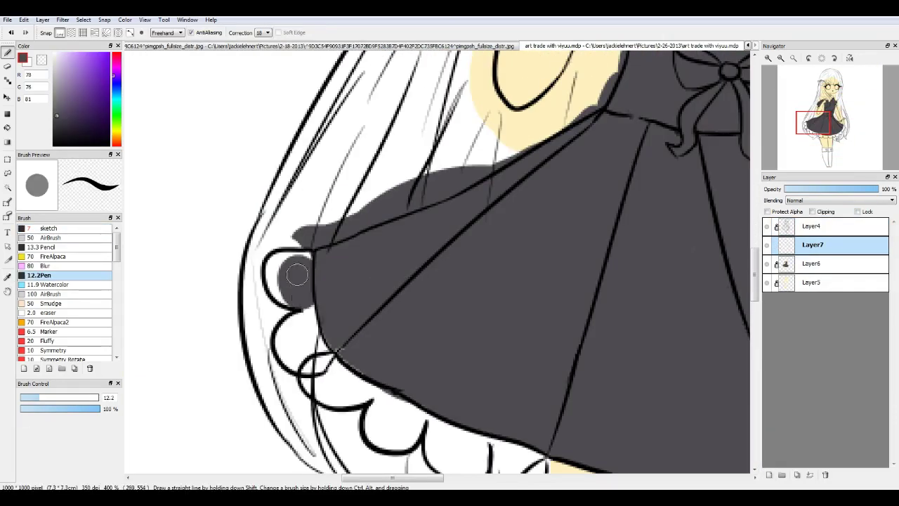
{"action": "mouse_move", "coordinate": [289, 257]}
{"action": "left_mouse_down"}
{"action": "mouse_move", "coordinate": [314, 348]}
{"action": "mouse_move", "coordinate": [391, 425]}
{"action": "mouse_move", "coordinate": [422, 430]}
{"action": "left_mouse_up"}
{"action": "scroll", "coordinate": [422, 430], "scroll_direction": "down", "scroll_amount": 1}
{"action": "scroll", "coordinate": [321, 299], "scroll_direction": "up", "scroll_amount": 1}
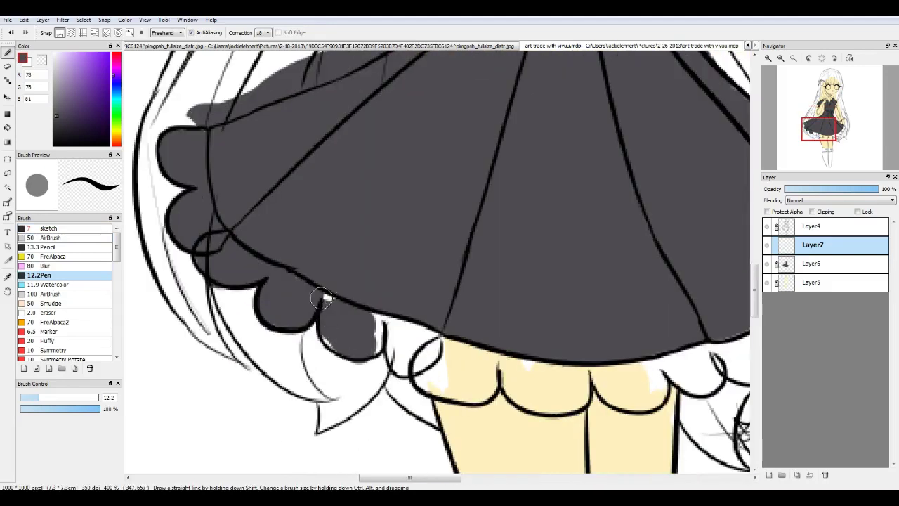
Fill the remaining hem scallops across the front and far side of the skirt with dark grey
{"action": "mouse_move", "coordinate": [341, 347]}
{"action": "left_mouse_down"}
{"action": "mouse_move", "coordinate": [401, 362]}
{"action": "mouse_move", "coordinate": [402, 332]}
{"action": "mouse_move", "coordinate": [399, 361]}
{"action": "mouse_move", "coordinate": [390, 340]}
{"action": "mouse_move", "coordinate": [475, 377]}
{"action": "left_mouse_up"}
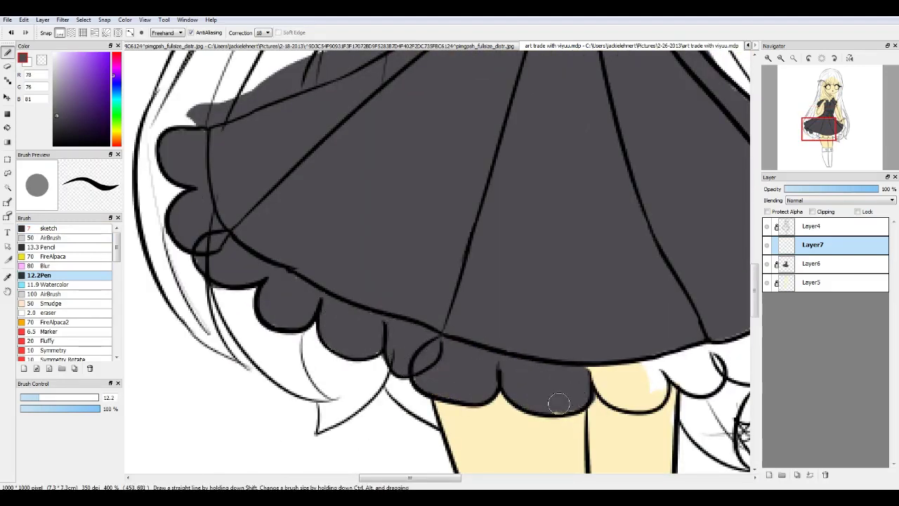
{"action": "left_click_drag", "start_coordinate": [558, 403], "coordinate": [598, 387]}
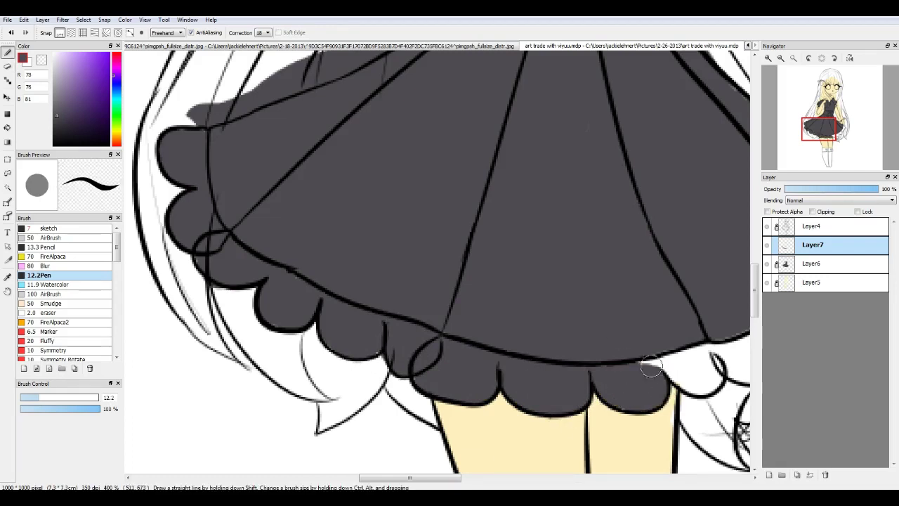
{"action": "left_click_drag", "start_coordinate": [702, 353], "coordinate": [527, 336]}
{"action": "mouse_move", "coordinate": [541, 365]}
{"action": "left_mouse_down"}
{"action": "mouse_move", "coordinate": [611, 313]}
{"action": "mouse_move", "coordinate": [709, 179]}
{"action": "left_mouse_up"}
{"action": "left_click_drag", "start_coordinate": [627, 297], "coordinate": [657, 293]}
Make the scalloped trim layer, Layer7, semi-transparent and merge it down into the dress color layer, Layer6
{"action": "scroll", "coordinate": [450, 281], "scroll_direction": "down", "scroll_amount": 5}
{"action": "scroll", "coordinate": [436, 176], "scroll_direction": "up", "scroll_amount": 3}
{"action": "left_click_drag", "start_coordinate": [449, 351], "coordinate": [464, 253]}
{"action": "left_click_drag", "start_coordinate": [439, 476], "coordinate": [450, 417]}
{"action": "left_click", "coordinate": [812, 264]}
{"action": "key", "text": "ctrl+e"}
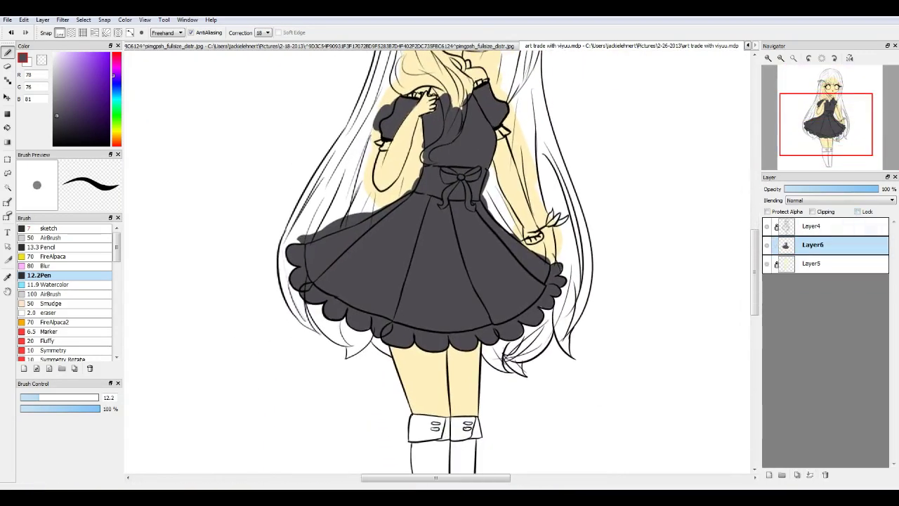
{"action": "key", "text": "ctrl+z"}
{"action": "key", "text": "ctrl+e"}
{"action": "scroll", "coordinate": [345, 294], "scroll_direction": "up", "scroll_amount": 2}
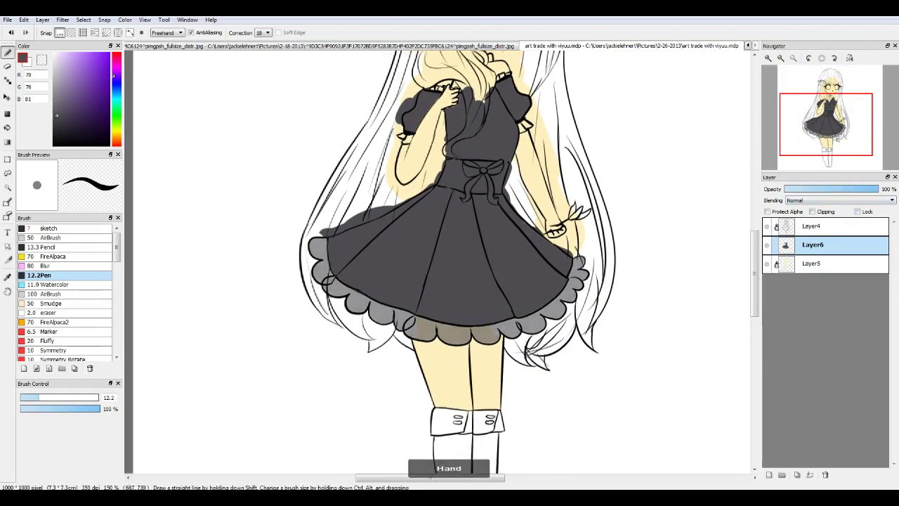
Erase small dots from the translucent hem scallops to form a lace pattern, checking the lace in the reference illustration
{"action": "key", "text": "e"}
{"action": "scroll", "coordinate": [350, 284], "scroll_direction": "up", "scroll_amount": 3}
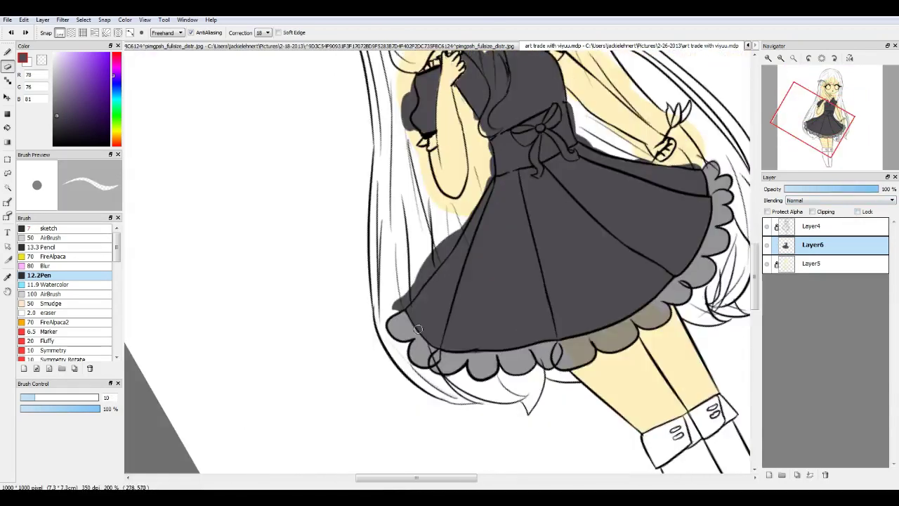
{"action": "scroll", "coordinate": [611, 333], "scroll_direction": "down", "scroll_amount": 4}
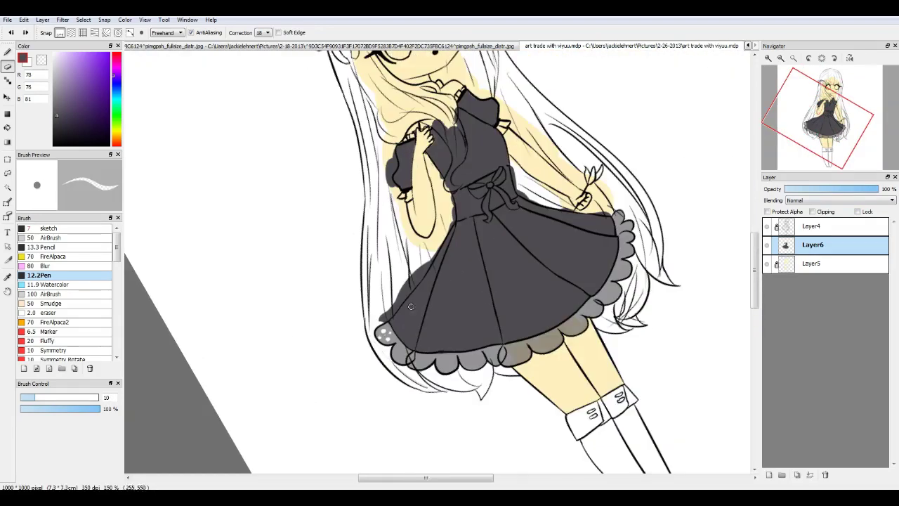
{"action": "key", "text": "ctrl+Tab"}
{"action": "scroll", "coordinate": [436, 260], "scroll_direction": "up", "scroll_amount": 5}
{"action": "scroll", "coordinate": [401, 275], "scroll_direction": "down", "scroll_amount": 4}
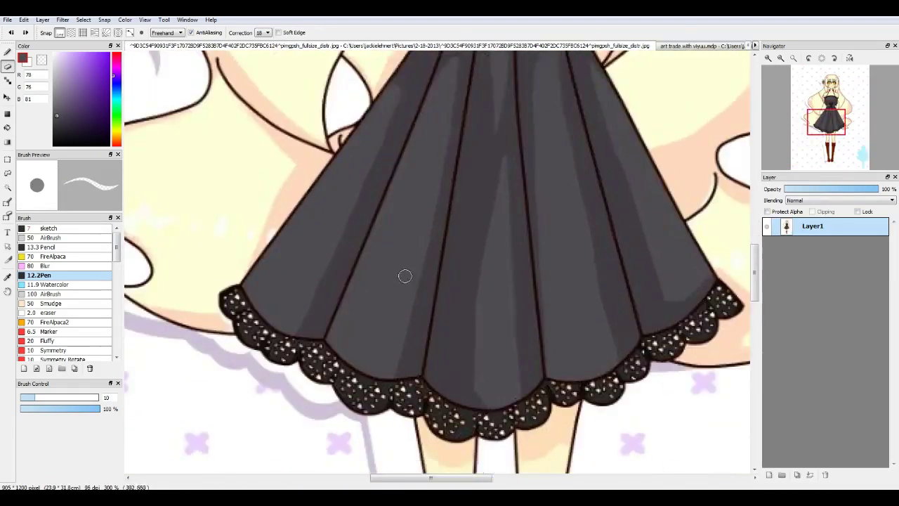
{"action": "key", "text": "ctrl+Tab"}
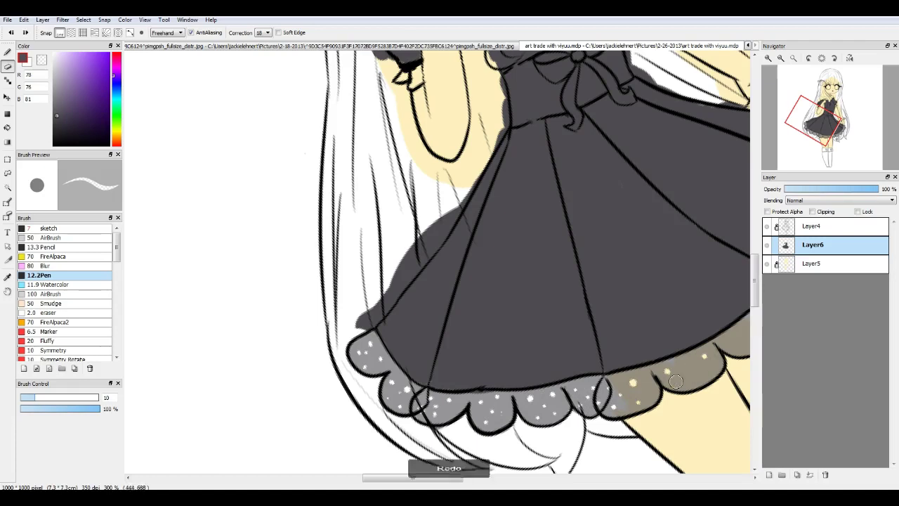
Erase lace dots in the remaining scallops across the front and far side of the hem with the 10 px eraser
{"action": "key", "text": "ctrl+alt+0"}
{"action": "scroll", "coordinate": [485, 347], "scroll_direction": "up", "scroll_amount": 1}
{"action": "left_click_drag", "start_coordinate": [613, 335], "coordinate": [667, 310]}
{"action": "scroll", "coordinate": [702, 245], "scroll_direction": "up", "scroll_amount": 1}
{"action": "left_click_drag", "start_coordinate": [702, 245], "coordinate": [492, 419]}
{"action": "scroll", "coordinate": [587, 386], "scroll_direction": "down", "scroll_amount": 2}
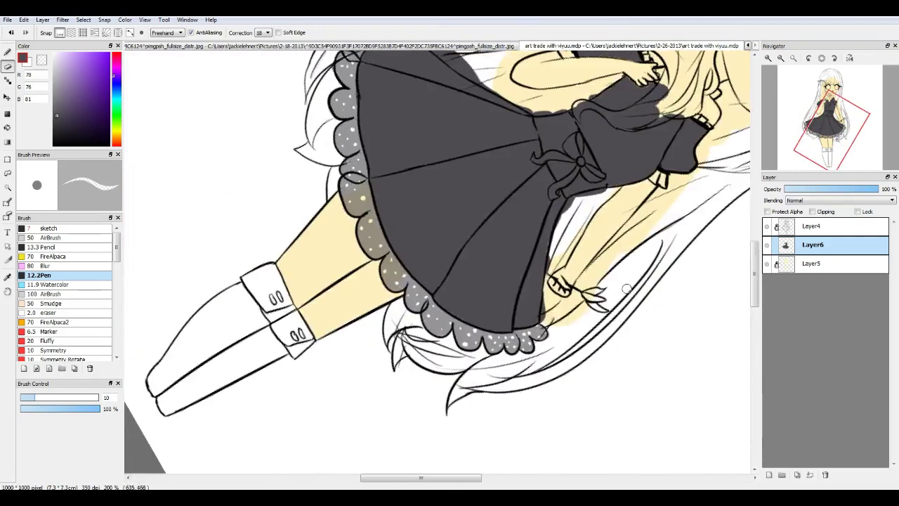
Extend the leg lines up behind the lace hem on the line art layer, Layer4, with the black 12.2 px pen
{"action": "key", "text": "ctrl+alt+0"}
{"action": "left_click", "coordinate": [813, 226]}
{"action": "key", "text": "b"}
{"action": "scroll", "coordinate": [326, 322], "scroll_direction": "up", "scroll_amount": 2}
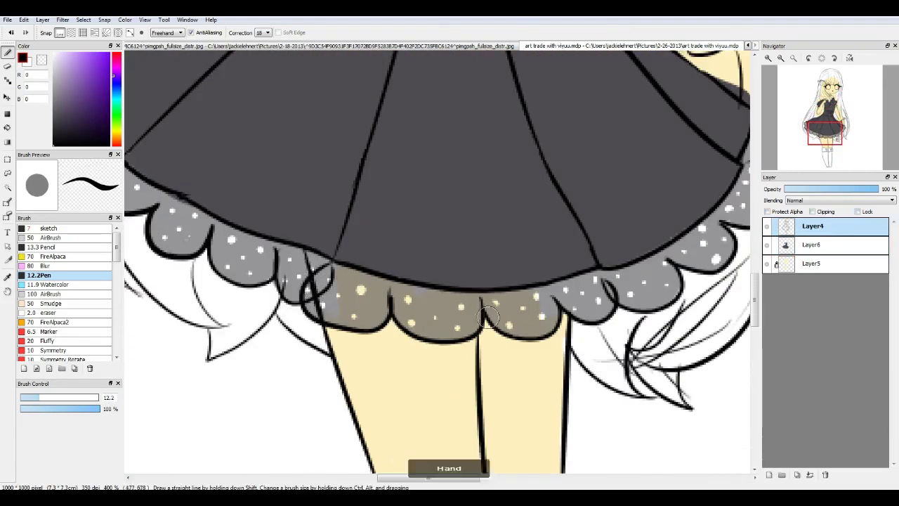
{"action": "left_click_drag", "start_coordinate": [489, 318], "coordinate": [479, 294]}
Paint dark grey over the leg lines under the lace on a new 40% opacity layer and merge it down
{"action": "key", "text": "ctrl+shift+n"}
{"action": "left_click", "coordinate": [468, 275], "text": "alt"}
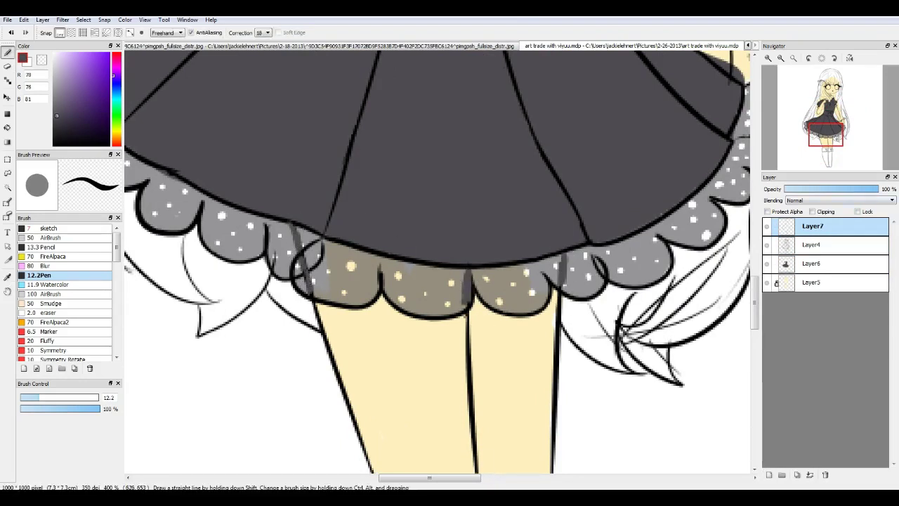
{"action": "scroll", "coordinate": [435, 265], "scroll_direction": "down", "scroll_amount": 2}
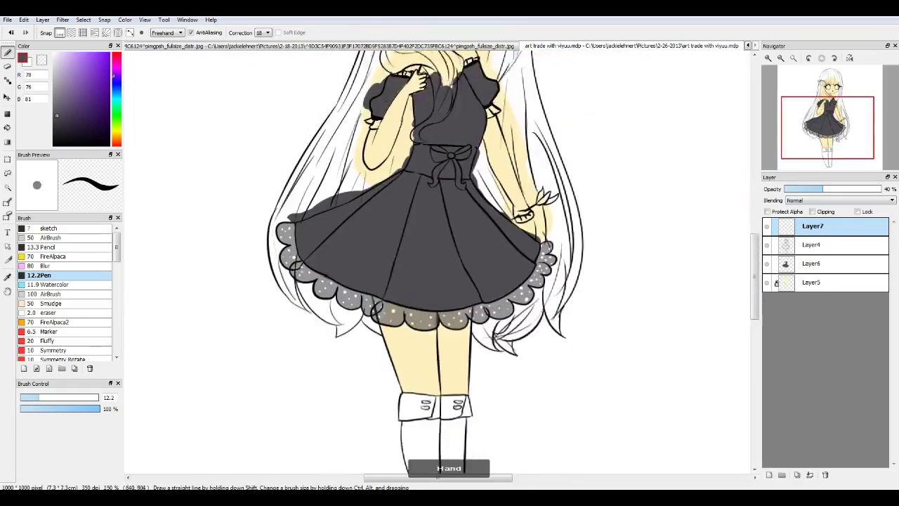
{"action": "key", "text": "ctrl+e"}
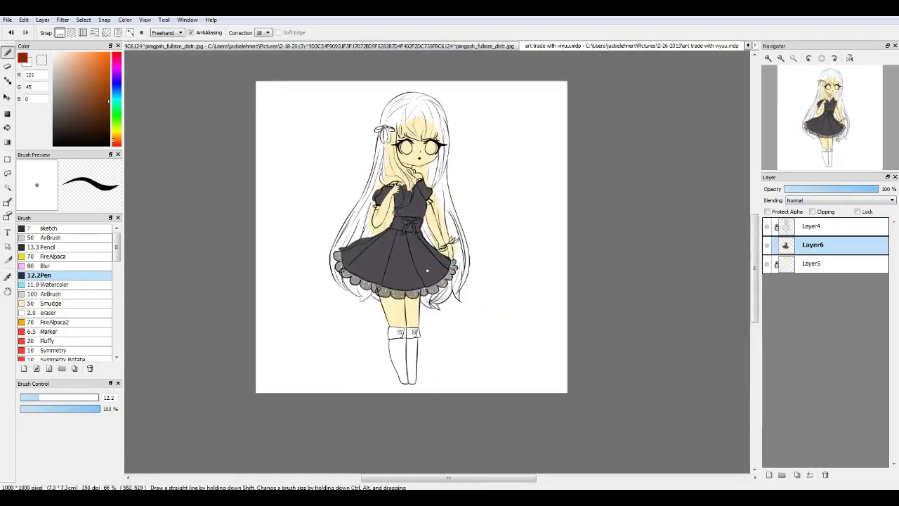
Fill the boots dark brown (R 121, G 45, B 0) and their cuffs red (R 166, G 0, B 27) on Layer6
{"action": "scroll", "coordinate": [427, 270], "scroll_direction": "up", "scroll_amount": 3}
{"action": "left_click_drag", "start_coordinate": [435, 316], "coordinate": [435, 267]}
{"action": "key", "text": "g"}
{"action": "left_click", "coordinate": [394, 352]}
{"action": "left_click", "coordinate": [439, 351]}
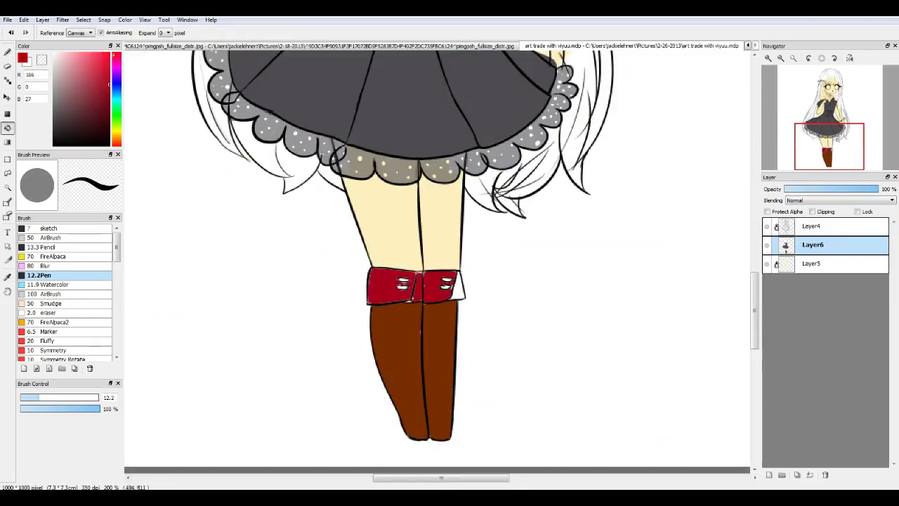
{"action": "left_click", "coordinate": [458, 288]}
Touch up the unfilled gaps in the boots and red cuffs with the 12.2 px pen and paint the cuff buttons light orange
{"action": "scroll", "coordinate": [394, 296], "scroll_direction": "up", "scroll_amount": 1}
{"action": "key", "text": "b"}
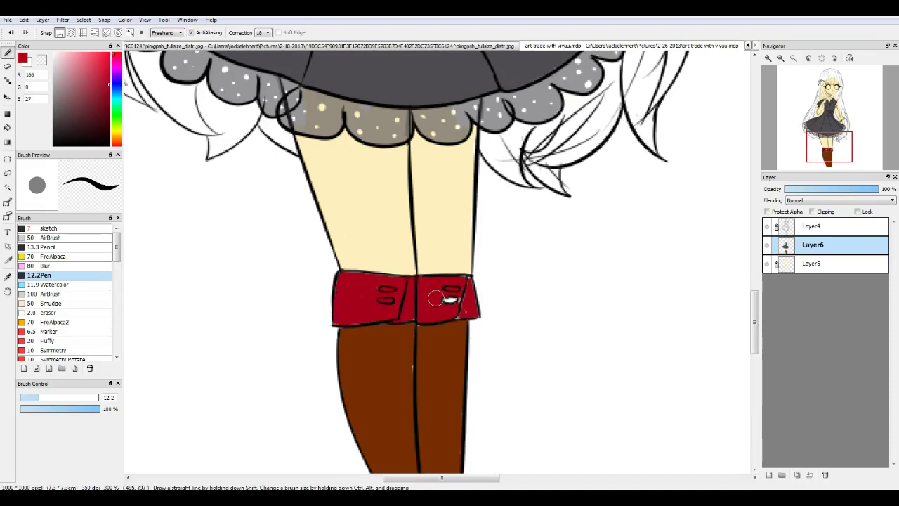
{"action": "left_click", "coordinate": [410, 373], "text": "alt"}
{"action": "scroll", "coordinate": [409, 374], "scroll_direction": "down", "scroll_amount": 2}
{"action": "scroll", "coordinate": [407, 368], "scroll_direction": "up", "scroll_amount": 2}
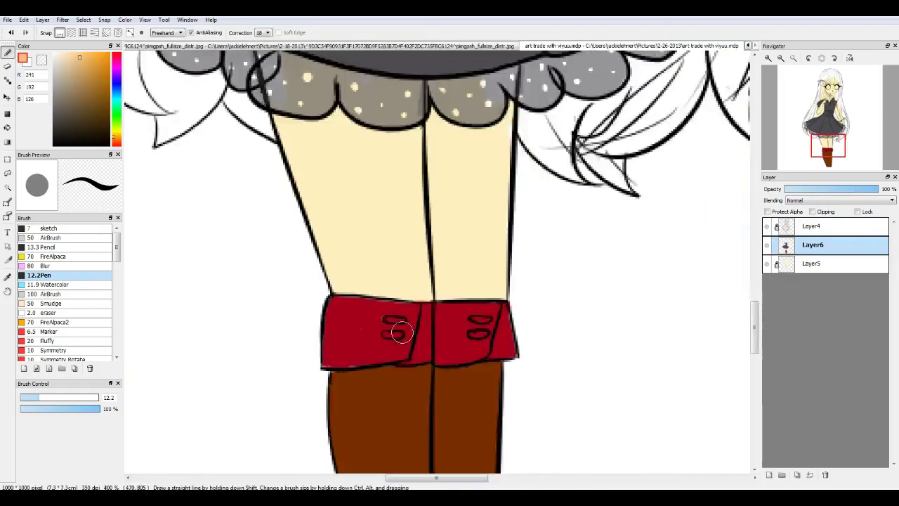
{"action": "scroll", "coordinate": [398, 333], "scroll_direction": "up", "scroll_amount": 1}
{"action": "left_click_drag", "start_coordinate": [360, 348], "coordinate": [378, 350]}
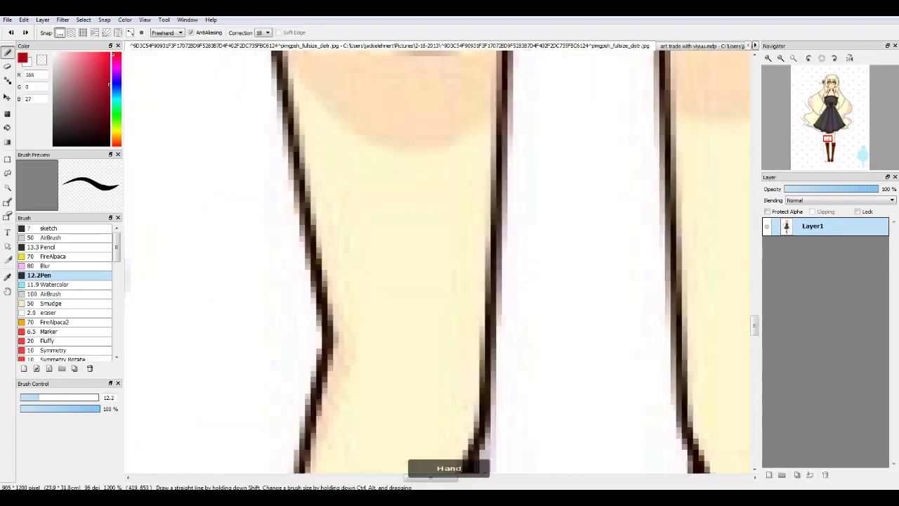
Check the dress in the reference illustration and paint the neckline and sleeve ruffles dark grey on Layer6
{"action": "scroll", "coordinate": [462, 355], "scroll_direction": "down", "scroll_amount": 10}
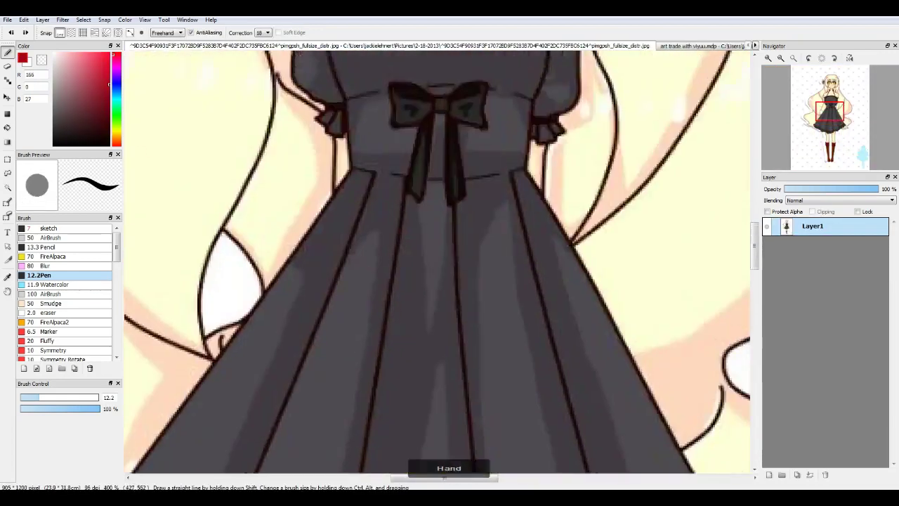
{"action": "left_click", "coordinate": [696, 46]}
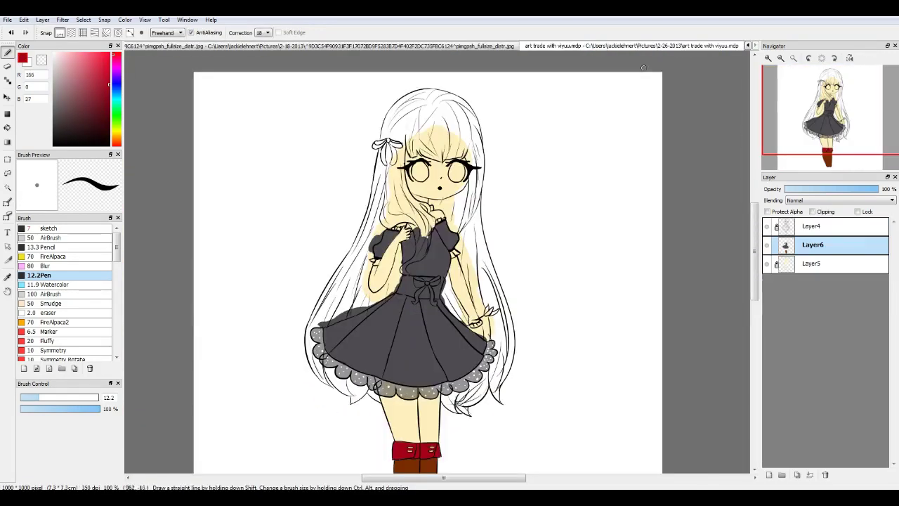
{"action": "scroll", "coordinate": [375, 258], "scroll_direction": "up", "scroll_amount": 5}
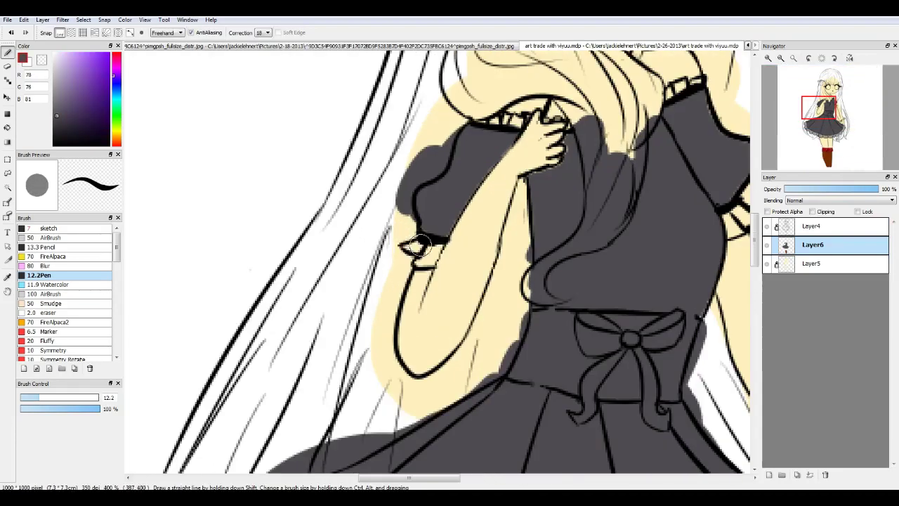
{"action": "scroll", "coordinate": [450, 260], "scroll_direction": "up", "scroll_amount": 2}
{"action": "mouse_move", "coordinate": [711, 182]}
{"action": "left_mouse_down"}
{"action": "mouse_move", "coordinate": [620, 182]}
{"action": "mouse_move", "coordinate": [490, 241]}
{"action": "left_mouse_up"}
{"action": "key", "text": "e"}
{"action": "key", "text": "b"}
{"action": "scroll", "coordinate": [490, 242], "scroll_direction": "down", "scroll_amount": 3}
{"action": "scroll", "coordinate": [490, 242], "scroll_direction": "right", "scroll_amount": 2}
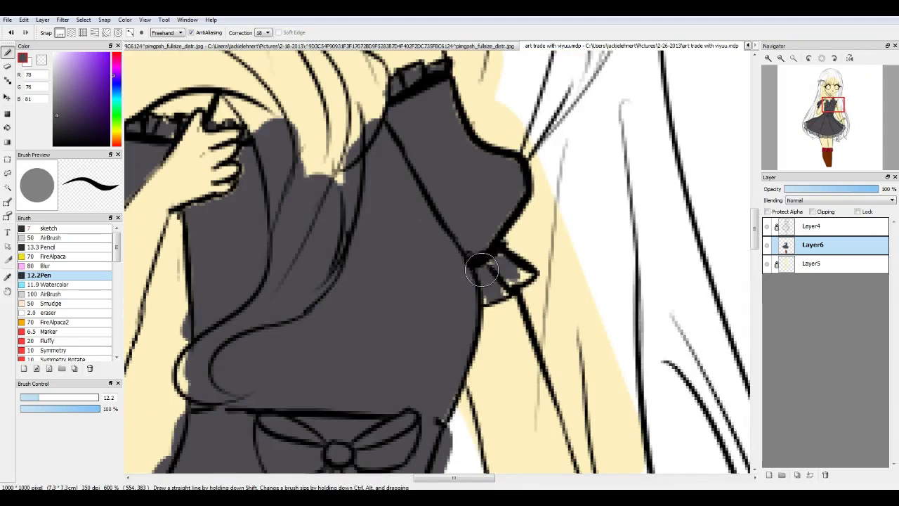
Merge the clothing color layer, Layer6, down into Layer5 and add a new layer between it and the line art
{"action": "scroll", "coordinate": [497, 298], "scroll_direction": "down", "scroll_amount": 3}
{"action": "mouse_move", "coordinate": [450, 351]}
{"action": "left_mouse_down"}
{"action": "mouse_move", "coordinate": [449, 175]}
{"action": "mouse_move", "coordinate": [450, 352]}
{"action": "left_mouse_up"}
{"action": "key", "text": "ctrl+e"}
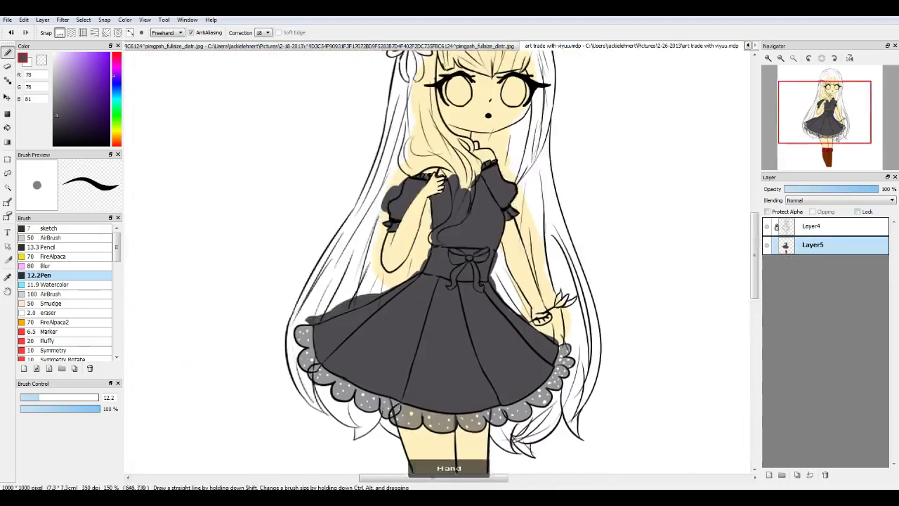
{"action": "scroll", "coordinate": [449, 281], "scroll_direction": "up", "scroll_amount": 1}
{"action": "scroll", "coordinate": [653, 387], "scroll_direction": "down", "scroll_amount": 2}
{"action": "left_click", "coordinate": [815, 263]}
{"action": "left_click", "coordinate": [815, 243]}
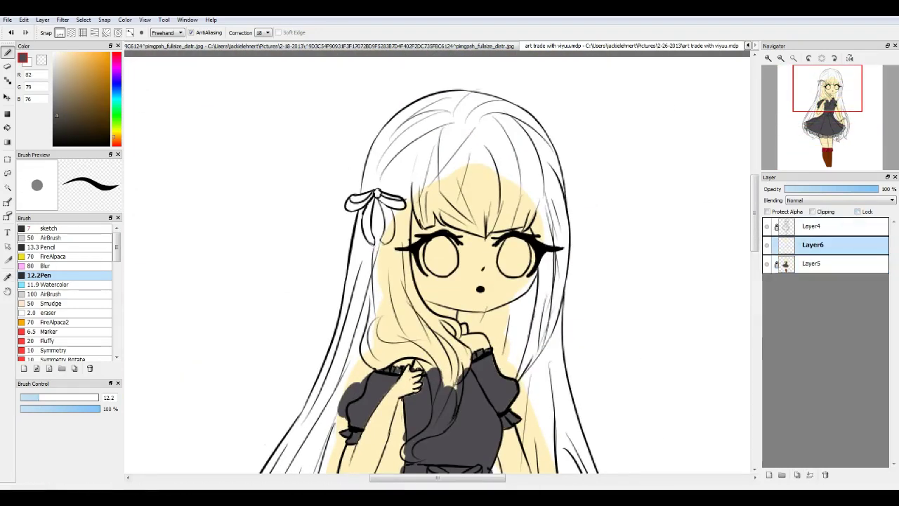
Sample the pale yellow hair color (R 252, G 255, B 197) from the reference illustration and return to the drawing
{"action": "left_click", "coordinate": [316, 46]}
{"action": "scroll", "coordinate": [382, 177], "scroll_direction": "up", "scroll_amount": 2}
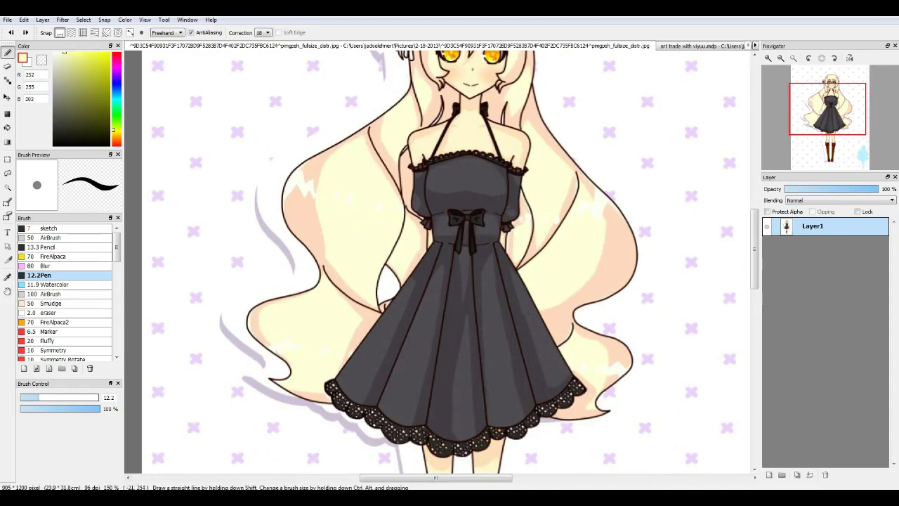
{"action": "scroll", "coordinate": [392, 336], "scroll_direction": "down", "scroll_amount": 2}
{"action": "scroll", "coordinate": [393, 336], "scroll_direction": "up", "scroll_amount": 4}
{"action": "left_click", "coordinate": [700, 45]}
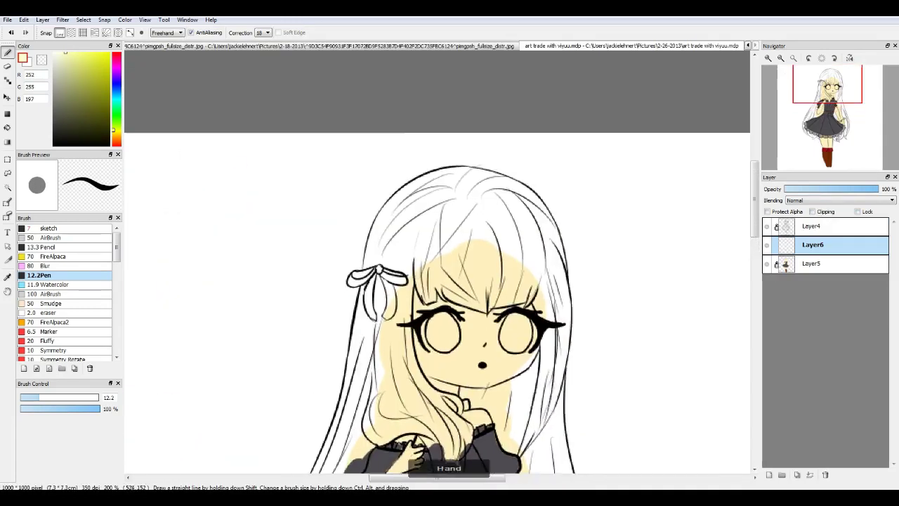
Fill the crown, bangs and upper hair strands with pale yellow on Layer6
{"action": "scroll", "coordinate": [436, 267], "scroll_direction": "up", "scroll_amount": 2}
{"action": "key", "text": "f"}
{"action": "left_click", "coordinate": [492, 274]}
{"action": "left_click", "coordinate": [380, 407]}
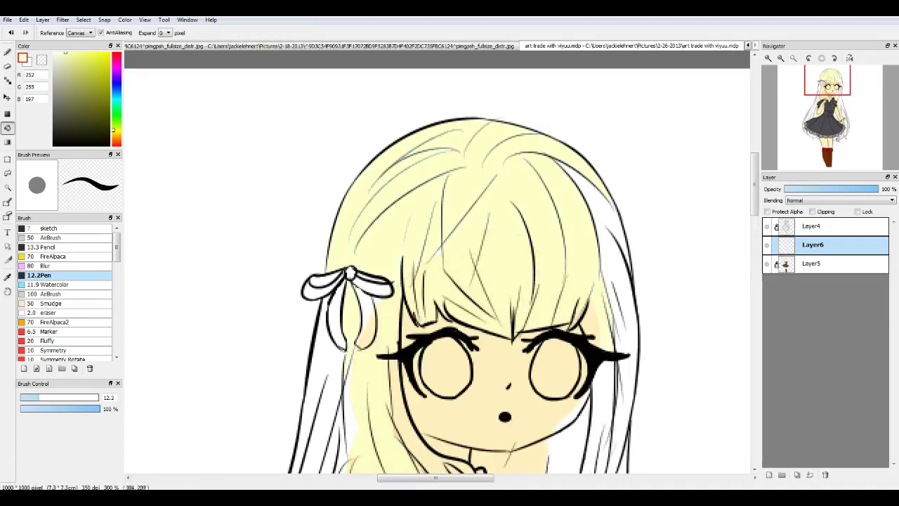
{"action": "scroll", "coordinate": [435, 267], "scroll_direction": "down", "scroll_amount": 3}
{"action": "scroll", "coordinate": [435, 267], "scroll_direction": "up", "scroll_amount": 2}
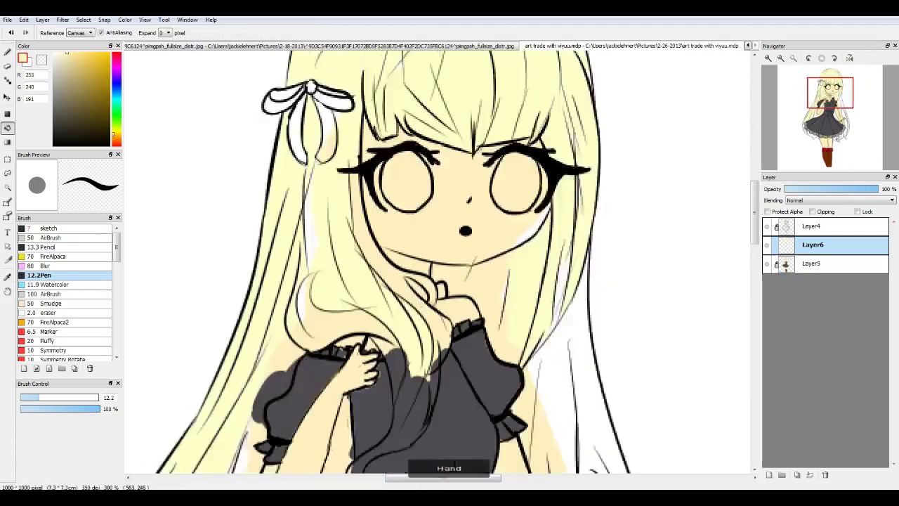
Fill the remaining hair around the neck, behind the arms and down to the tips with the same pale yellow
{"action": "key", "text": "f"}
{"action": "scroll", "coordinate": [436, 267], "scroll_direction": "down", "scroll_amount": 2}
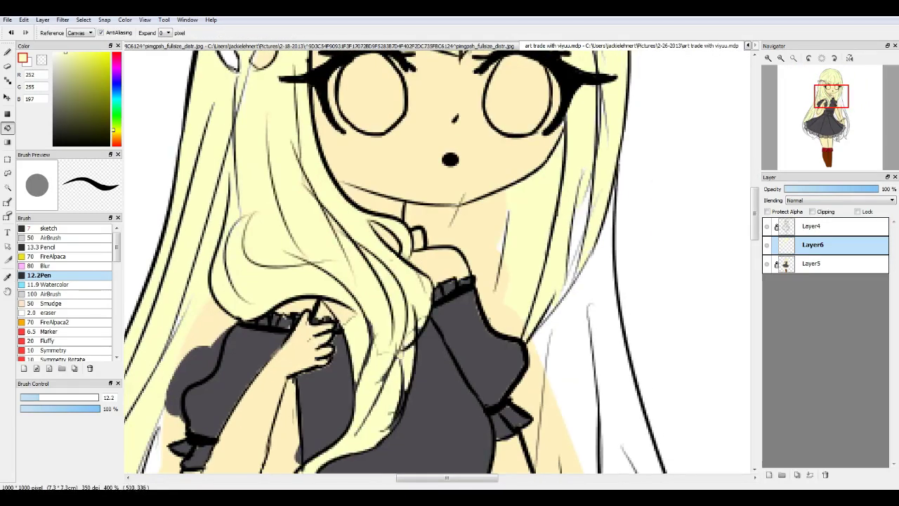
{"action": "left_click", "coordinate": [492, 253]}
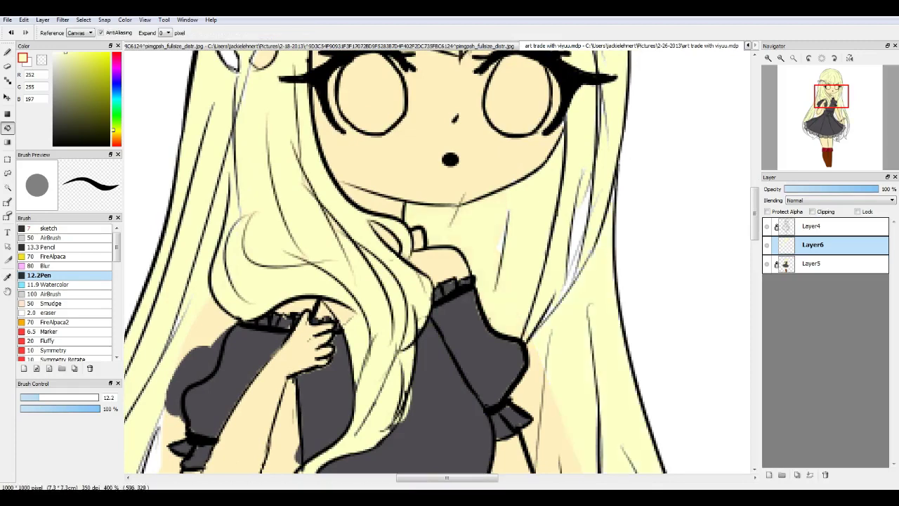
{"action": "scroll", "coordinate": [436, 267], "scroll_direction": "down", "scroll_amount": 1}
{"action": "scroll", "coordinate": [436, 267], "scroll_direction": "down", "scroll_amount": 3}
{"action": "scroll", "coordinate": [566, 464], "scroll_direction": "down", "scroll_amount": 1}
{"action": "scroll", "coordinate": [566, 463], "scroll_direction": "left", "scroll_amount": 3}
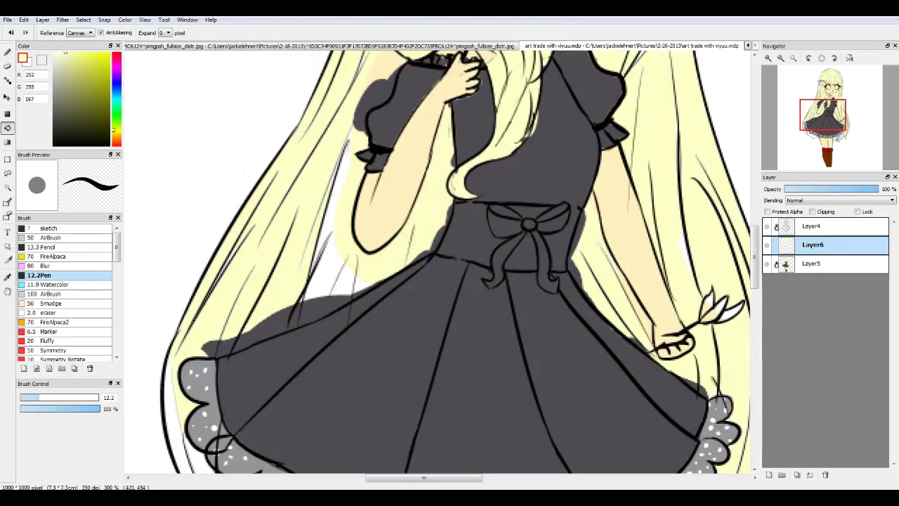
{"action": "scroll", "coordinate": [357, 289], "scroll_direction": "down", "scroll_amount": 1}
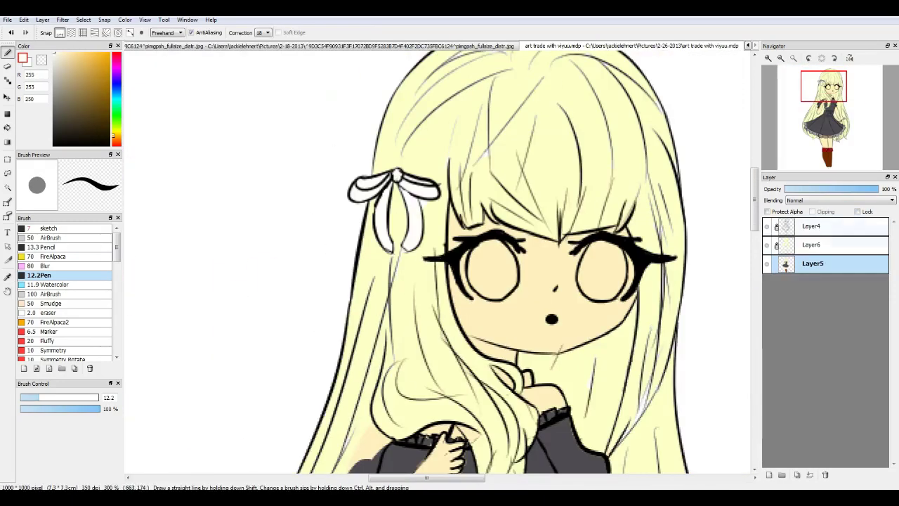
Paint pale yellow over the skin and dress overspill beside the raised arm, sleeve and adjoining skirt edge on Layer6
{"action": "left_click", "coordinate": [812, 245]}
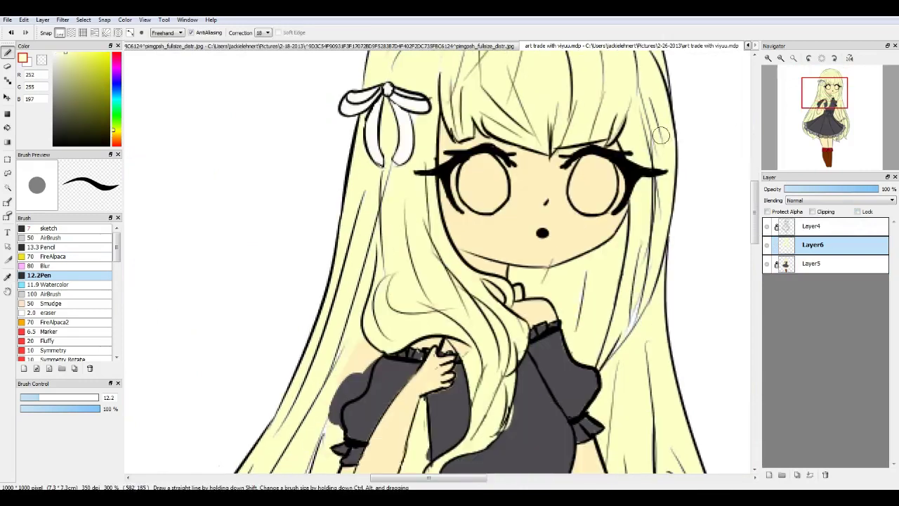
{"action": "left_click_drag", "start_coordinate": [366, 364], "coordinate": [359, 320]}
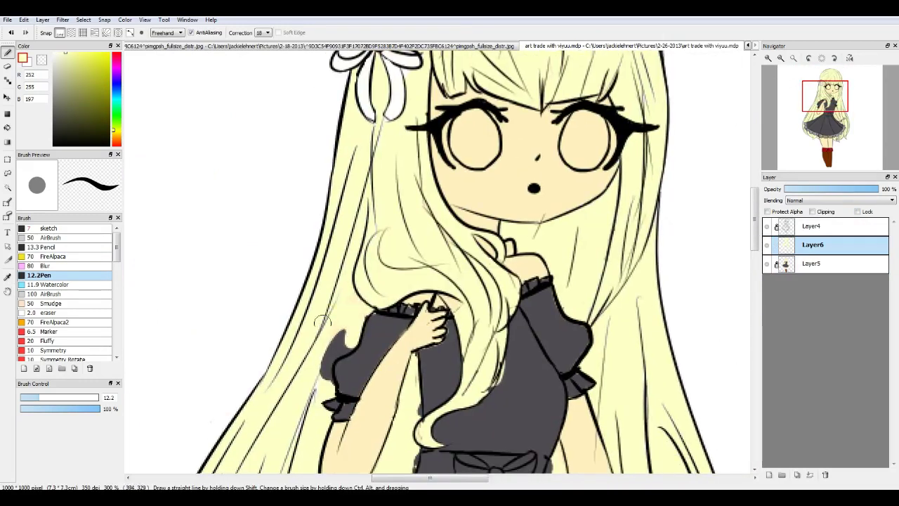
{"action": "scroll", "coordinate": [322, 321], "scroll_direction": "up", "scroll_amount": 1}
{"action": "left_click_drag", "start_coordinate": [453, 420], "coordinate": [397, 376]}
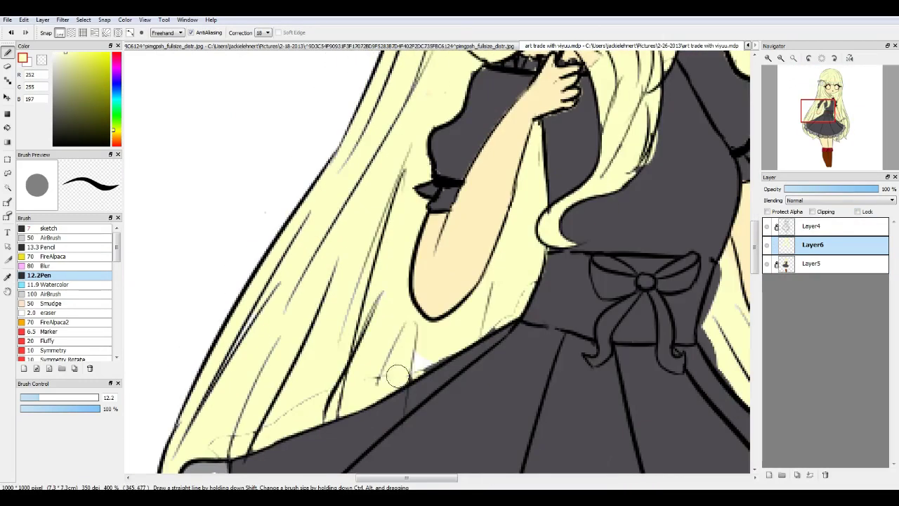
{"action": "scroll", "coordinate": [420, 271], "scroll_direction": "down", "scroll_amount": 5}
{"action": "scroll", "coordinate": [421, 271], "scroll_direction": "up", "scroll_amount": 4}
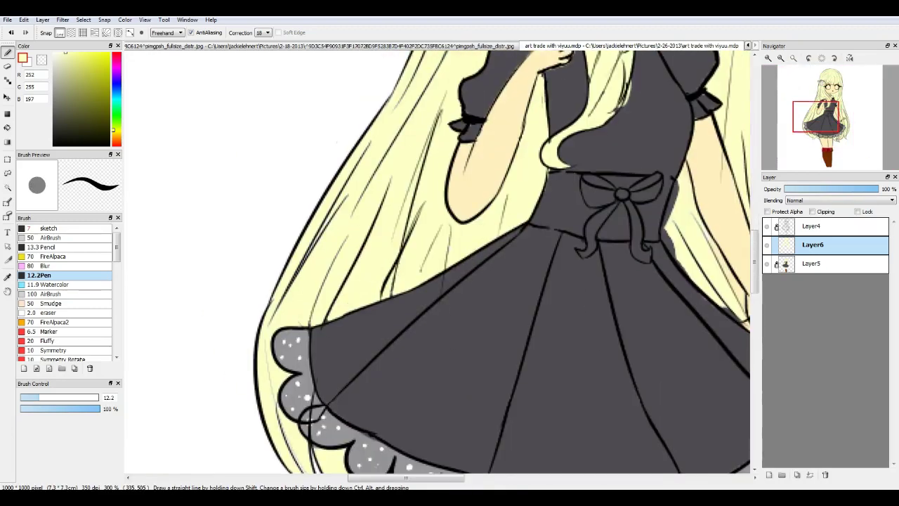
{"action": "left_click_drag", "start_coordinate": [495, 222], "coordinate": [421, 271]}
Paint pale yellow over the remaining gaps at the crown and the dress overspill beside the waist and lowered arm
{"action": "scroll", "coordinate": [421, 271], "scroll_direction": "up", "scroll_amount": 5}
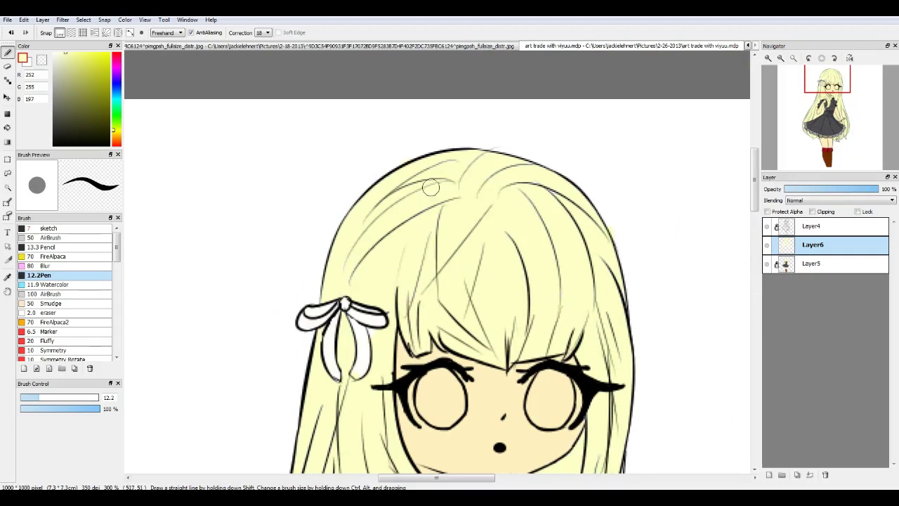
{"action": "scroll", "coordinate": [430, 186], "scroll_direction": "down", "scroll_amount": 5}
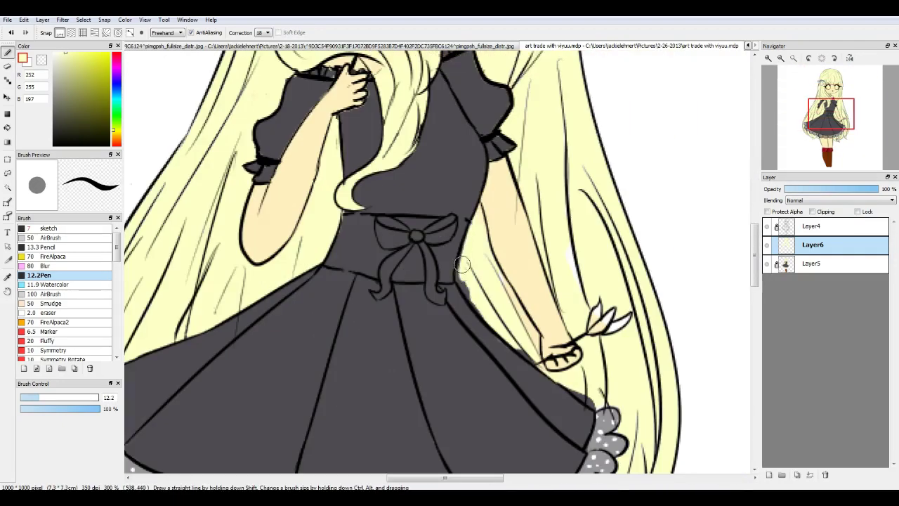
{"action": "scroll", "coordinate": [582, 229], "scroll_direction": "down", "scroll_amount": 3}
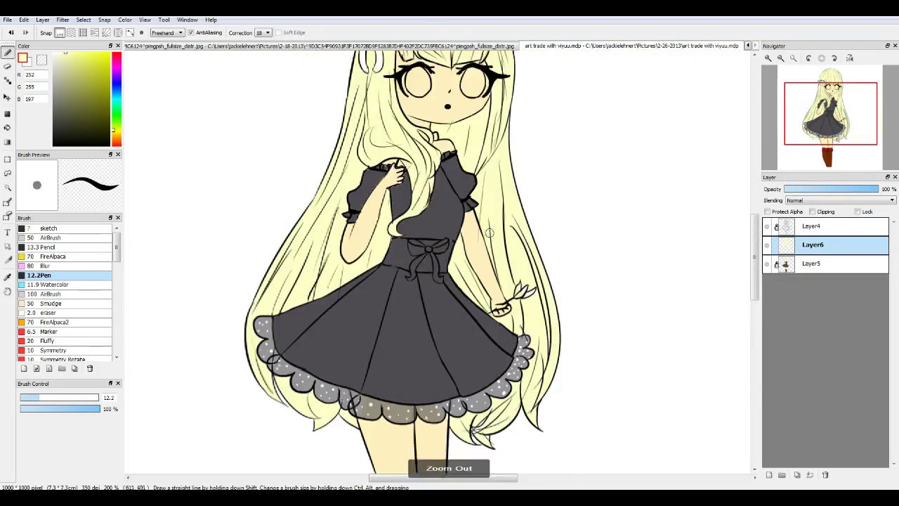
{"action": "scroll", "coordinate": [453, 362], "scroll_direction": "up", "scroll_amount": 2}
{"action": "scroll", "coordinate": [492, 314], "scroll_direction": "up", "scroll_amount": 2}
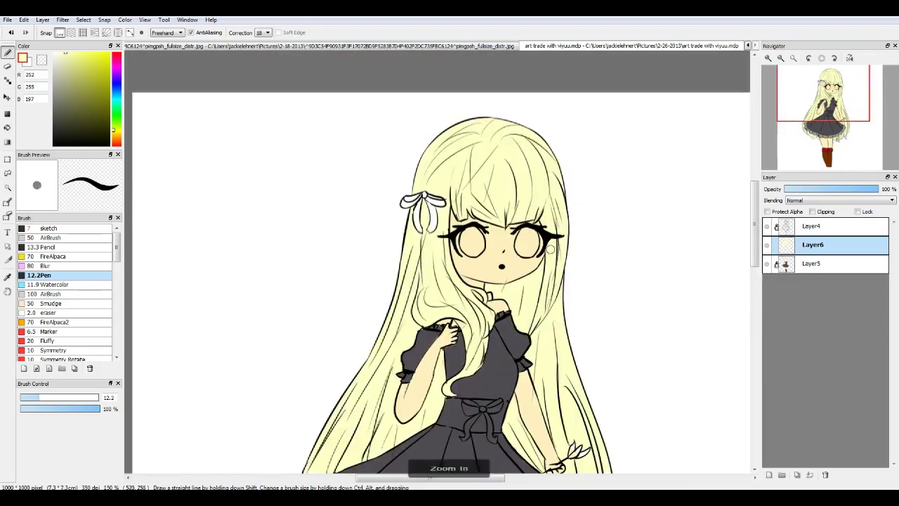
Sample the dress's dark grey and paint the small shape on the neck beside the hair lock
{"action": "left_click", "coordinate": [813, 263]}
{"action": "left_click", "coordinate": [449, 380], "text": "alt"}
{"action": "scroll", "coordinate": [492, 281], "scroll_direction": "up", "scroll_amount": 1}
{"action": "left_click", "coordinate": [813, 244]}
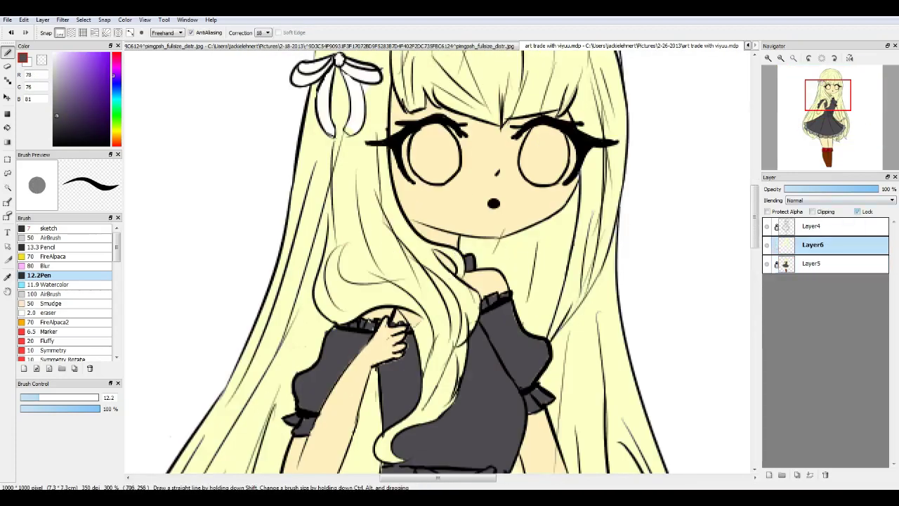
Paint the petals of the flower in her lowered hand pink (R 255, G 187, B 241), undoing the first strokes
{"action": "scroll", "coordinate": [436, 281], "scroll_direction": "down", "scroll_amount": 5}
{"action": "scroll", "coordinate": [436, 281], "scroll_direction": "up", "scroll_amount": 1}
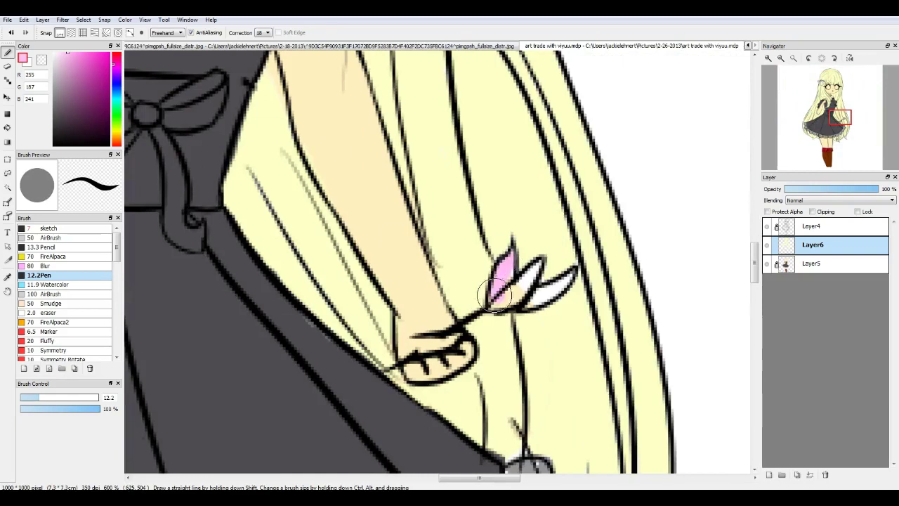
{"action": "key", "text": "ctrl+z"}
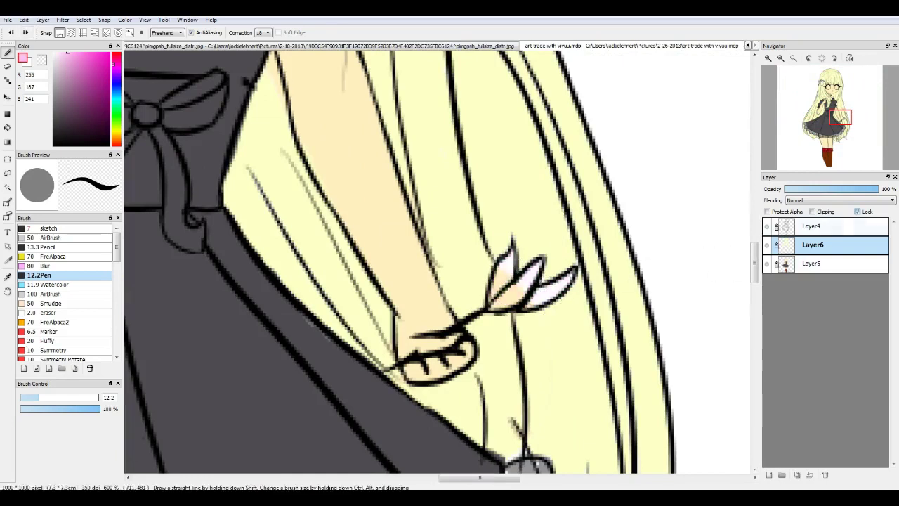
{"action": "left_click", "coordinate": [813, 244]}
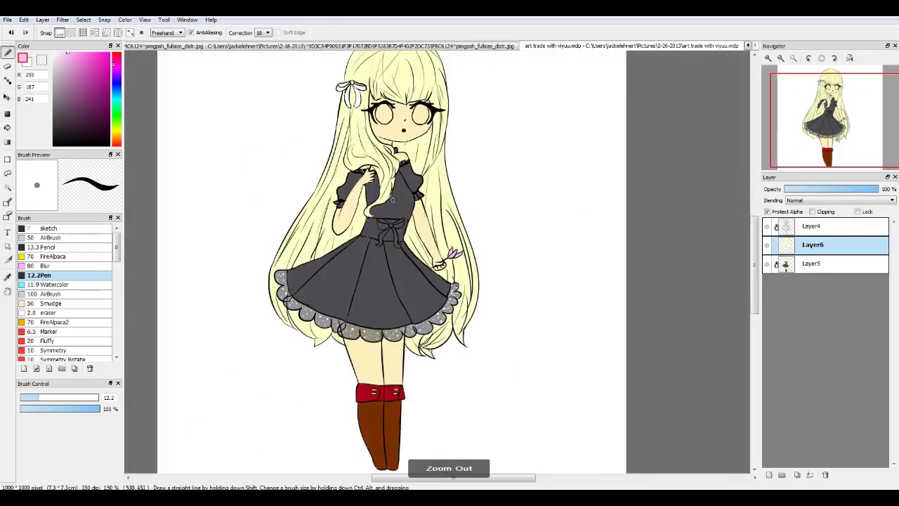
Add a new layer above Layer6 and fill both irises golden yellow (R 255, G 230, B 131)
{"action": "scroll", "coordinate": [702, 246], "scroll_direction": "down", "scroll_amount": 5}
{"action": "key", "text": "ctrl+shift+n"}
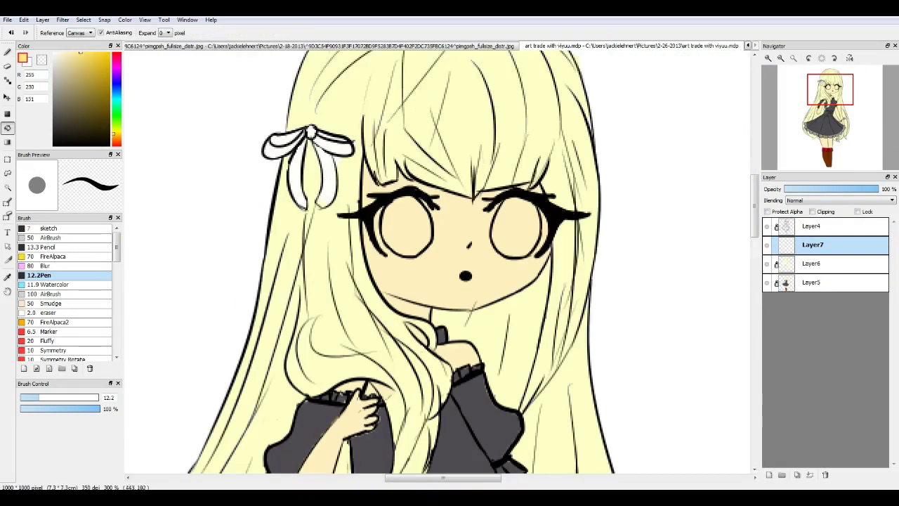
{"action": "left_click", "coordinate": [407, 227]}
{"action": "left_click", "coordinate": [516, 226]}
Paint the whites of both eyes white (R 255, G 255, B 255) on Layer5 with the Pen
{"action": "left_click", "coordinate": [813, 281]}
{"action": "scroll", "coordinate": [492, 295], "scroll_direction": "up", "scroll_amount": 1}
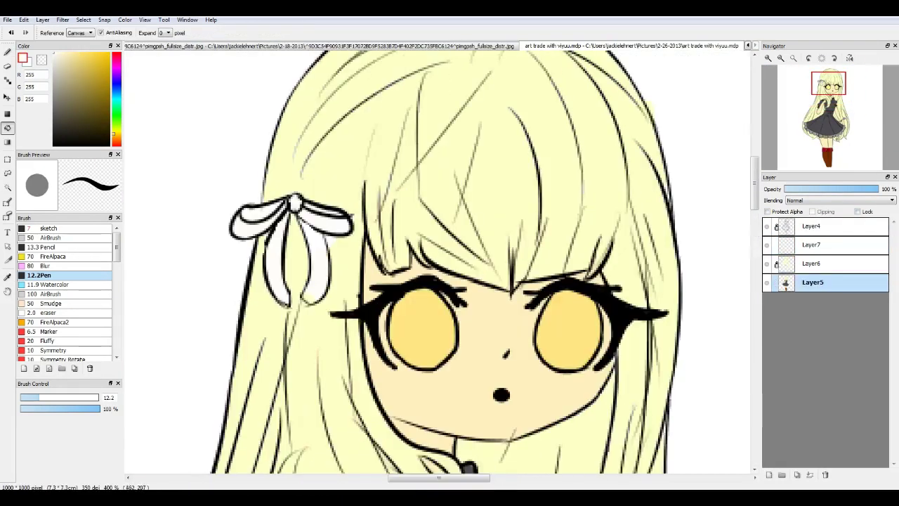
{"action": "key", "text": "b"}
{"action": "left_click_drag", "start_coordinate": [385, 320], "coordinate": [402, 369]}
Sample the hair color on Layer6 and paint pale yellow over the spot beside the outer lashes
{"action": "left_click", "coordinate": [813, 263]}
{"action": "scroll", "coordinate": [435, 260], "scroll_direction": "down", "scroll_amount": 4}
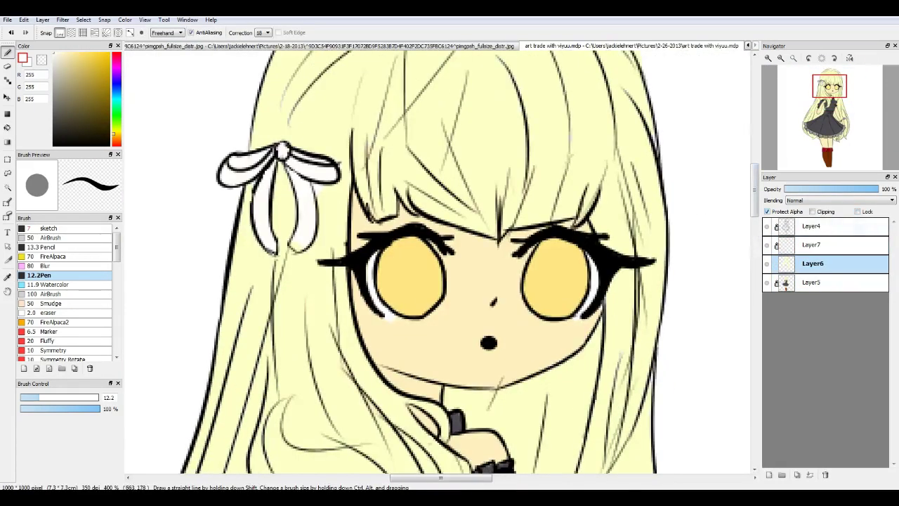
{"action": "key", "text": "i"}
{"action": "left_click", "coordinate": [360, 247]}
{"action": "key", "text": "b"}
{"action": "left_click_drag", "start_coordinate": [359, 247], "coordinate": [365, 247]}
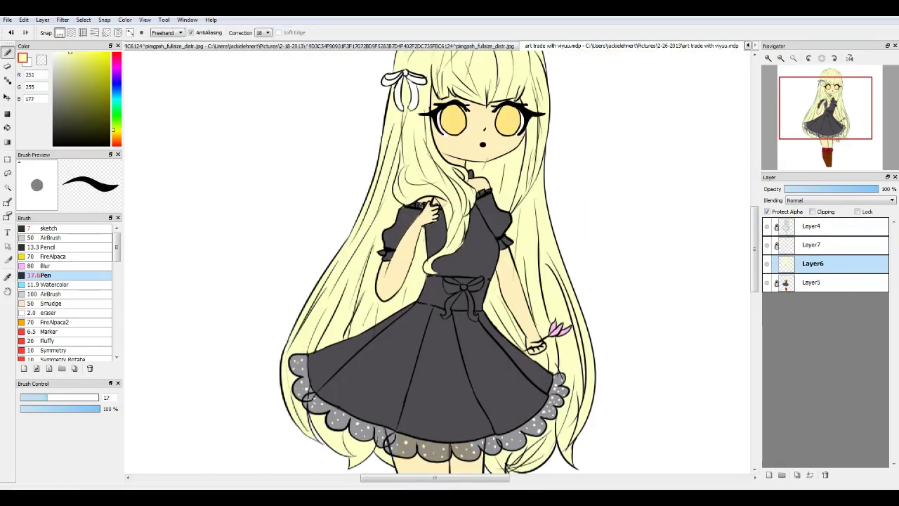
Paint soft yellow (R 251, G 255, B 177) shading strands through the crown, bangs and long locks on Layer6
{"action": "scroll", "coordinate": [360, 248], "scroll_direction": "up", "scroll_amount": 1}
{"action": "scroll", "coordinate": [418, 389], "scroll_direction": "down", "scroll_amount": 2}
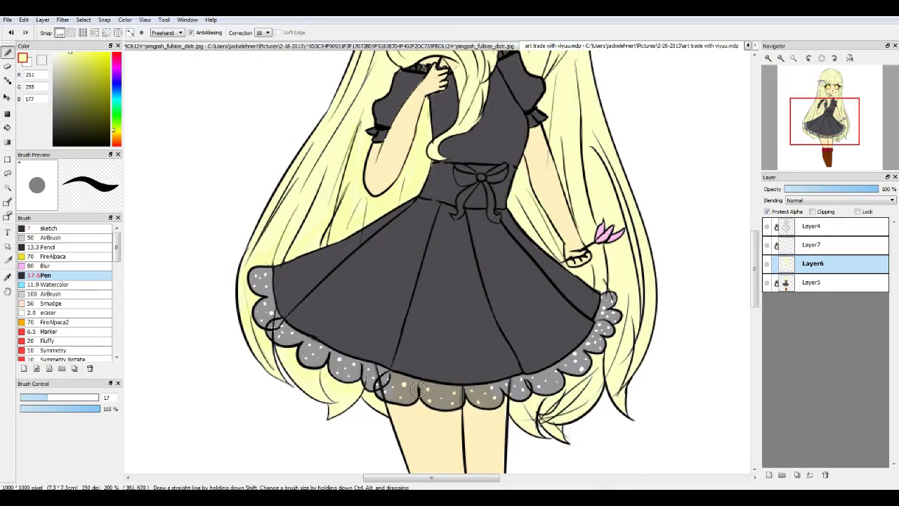
{"action": "scroll", "coordinate": [631, 288], "scroll_direction": "up", "scroll_amount": 5}
{"action": "scroll", "coordinate": [335, 321], "scroll_direction": "up", "scroll_amount": 2}
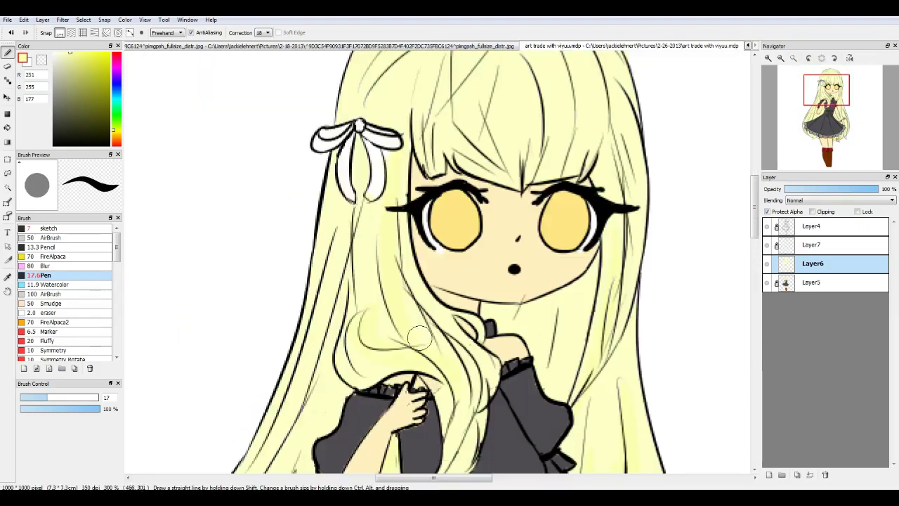
{"action": "scroll", "coordinate": [445, 263], "scroll_direction": "up", "scroll_amount": 3}
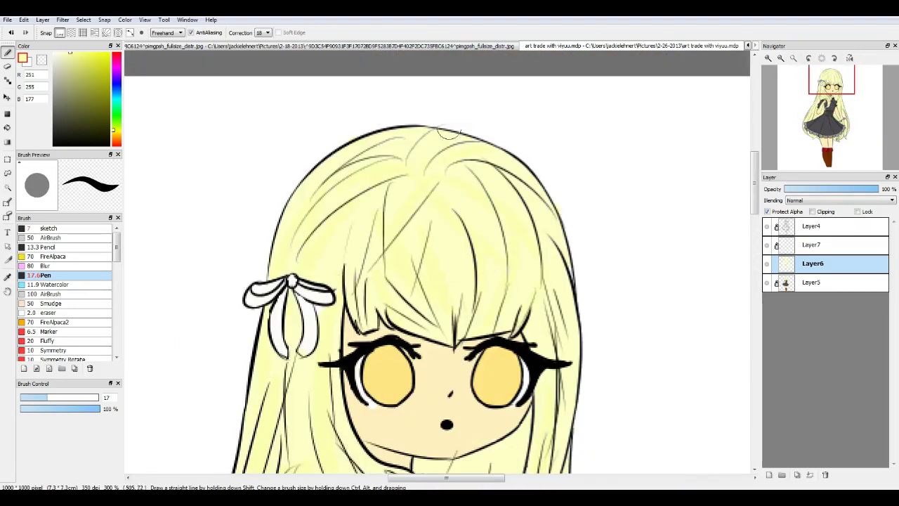
{"action": "scroll", "coordinate": [450, 132], "scroll_direction": "down", "scroll_amount": 2}
{"action": "scroll", "coordinate": [449, 281], "scroll_direction": "down", "scroll_amount": 2}
{"action": "scroll", "coordinate": [450, 281], "scroll_direction": "down", "scroll_amount": 3}
{"action": "scroll", "coordinate": [450, 281], "scroll_direction": "up", "scroll_amount": 2}
Paint lighter yellow strands (R 251, G 255, B 193 and R 252, G 255, B 212) through the hair on Layer6
{"action": "left_click", "coordinate": [66, 53]}
{"action": "scroll", "coordinate": [422, 189], "scroll_direction": "down", "scroll_amount": 3}
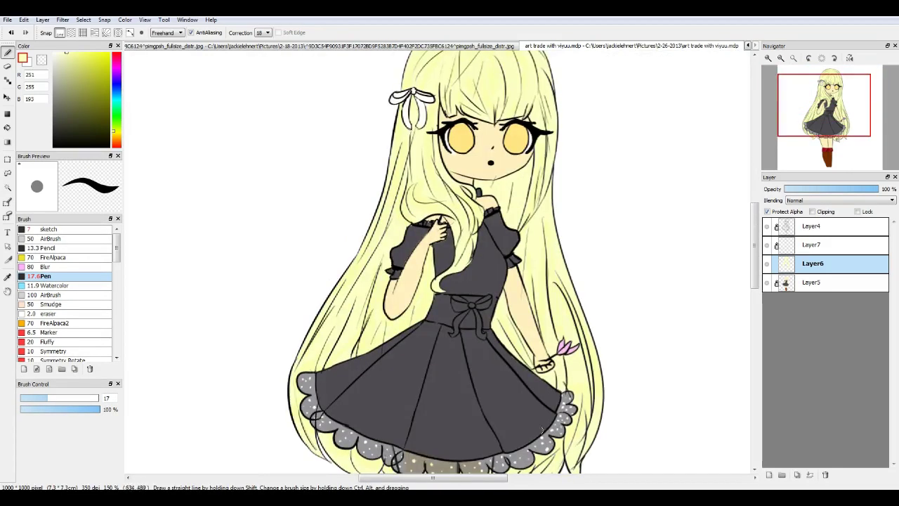
{"action": "scroll", "coordinate": [570, 334], "scroll_direction": "down", "scroll_amount": 3}
{"action": "scroll", "coordinate": [396, 275], "scroll_direction": "up", "scroll_amount": 2}
{"action": "scroll", "coordinate": [397, 246], "scroll_direction": "up", "scroll_amount": 1}
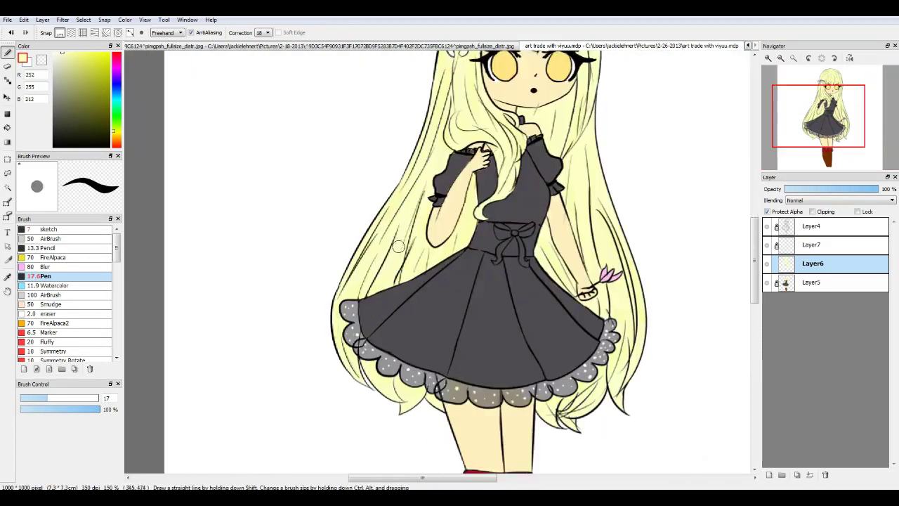
{"action": "scroll", "coordinate": [446, 333], "scroll_direction": "up", "scroll_amount": 3}
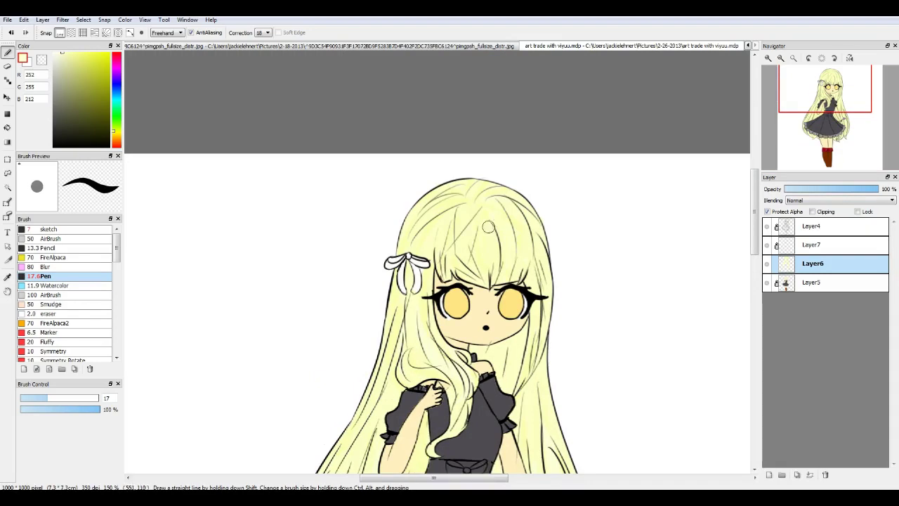
{"action": "scroll", "coordinate": [488, 227], "scroll_direction": "down", "scroll_amount": 2}
{"action": "scroll", "coordinate": [554, 187], "scroll_direction": "up", "scroll_amount": 2}
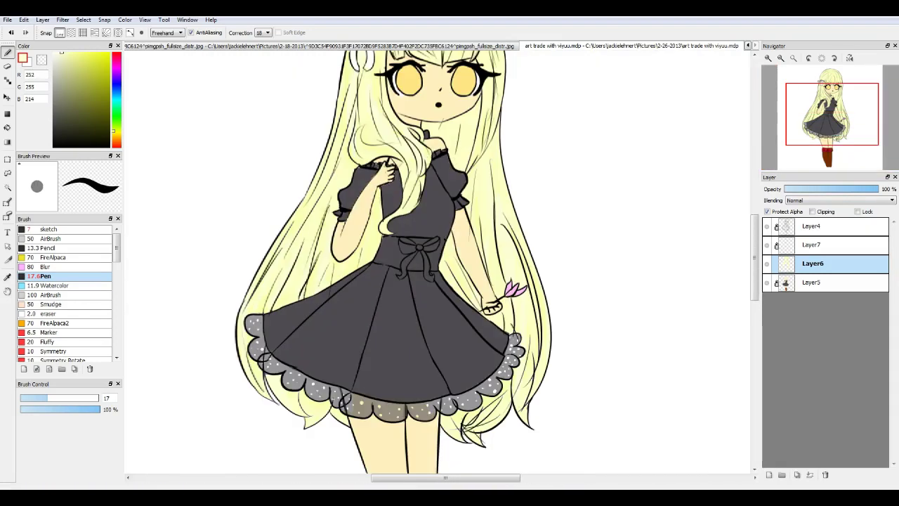
Add a layer clipped to Layer6 and try white highlight patches across the bangs
{"action": "key", "text": "ctrl+shift+n"}
{"action": "scroll", "coordinate": [739, 205], "scroll_direction": "down", "scroll_amount": 2}
{"action": "scroll", "coordinate": [523, 327], "scroll_direction": "up", "scroll_amount": 3}
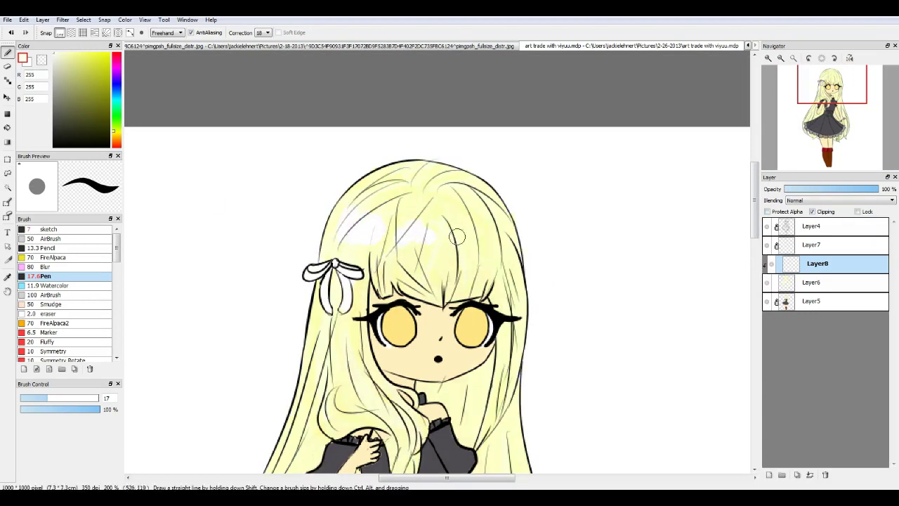
{"action": "scroll", "coordinate": [457, 236], "scroll_direction": "down", "scroll_amount": 2}
{"action": "scroll", "coordinate": [425, 290], "scroll_direction": "up", "scroll_amount": 2}
{"action": "scroll", "coordinate": [609, 274], "scroll_direction": "down", "scroll_amount": 2}
{"action": "scroll", "coordinate": [428, 181], "scroll_direction": "up", "scroll_amount": 1}
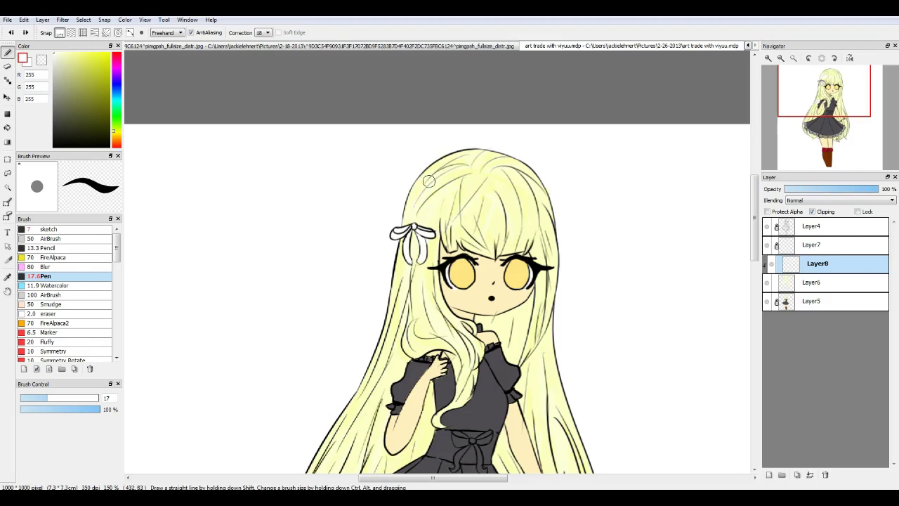
Paint white highlights on the crown, bangs and side locks, and set the clipped layer's opacity to 42%
{"action": "scroll", "coordinate": [434, 201], "scroll_direction": "down", "scroll_amount": 2}
{"action": "scroll", "coordinate": [575, 310], "scroll_direction": "up", "scroll_amount": 2}
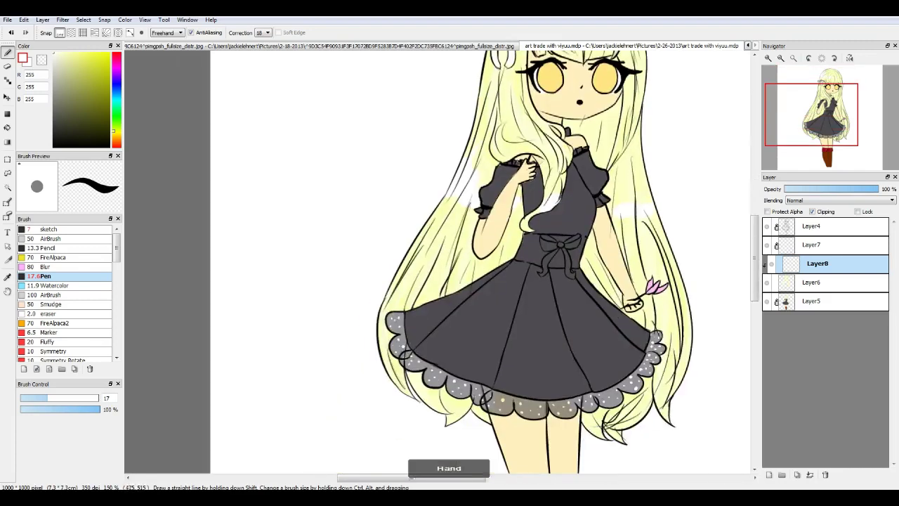
{"action": "scroll", "coordinate": [551, 339], "scroll_direction": "down", "scroll_amount": 1}
{"action": "mouse_move", "coordinate": [482, 93]}
{"action": "left_mouse_down"}
{"action": "mouse_move", "coordinate": [425, 120]}
{"action": "mouse_move", "coordinate": [408, 219]}
{"action": "left_mouse_up"}
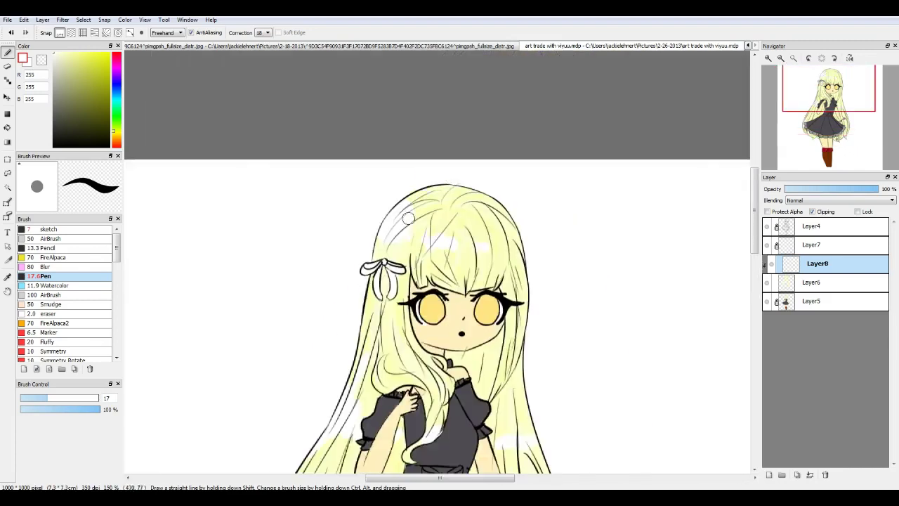
{"action": "scroll", "coordinate": [592, 293], "scroll_direction": "down", "scroll_amount": 2}
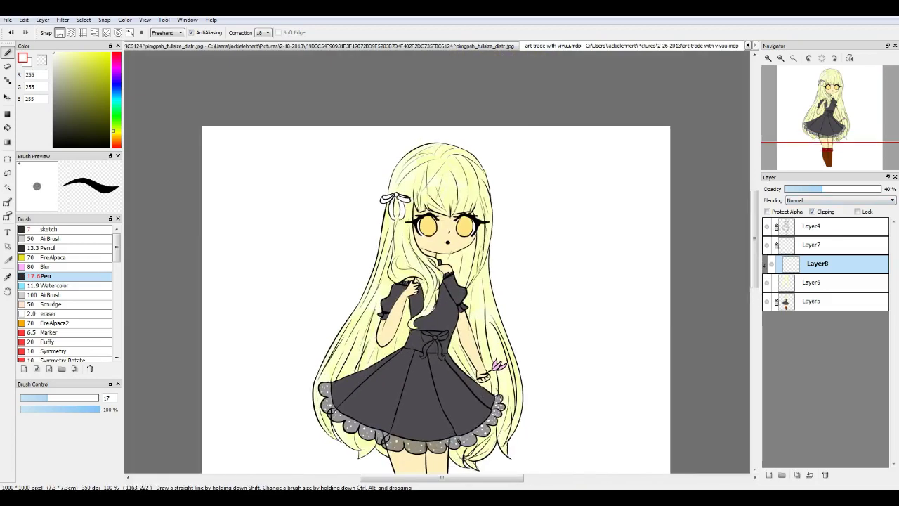
{"action": "scroll", "coordinate": [495, 152], "scroll_direction": "up", "scroll_amount": 2}
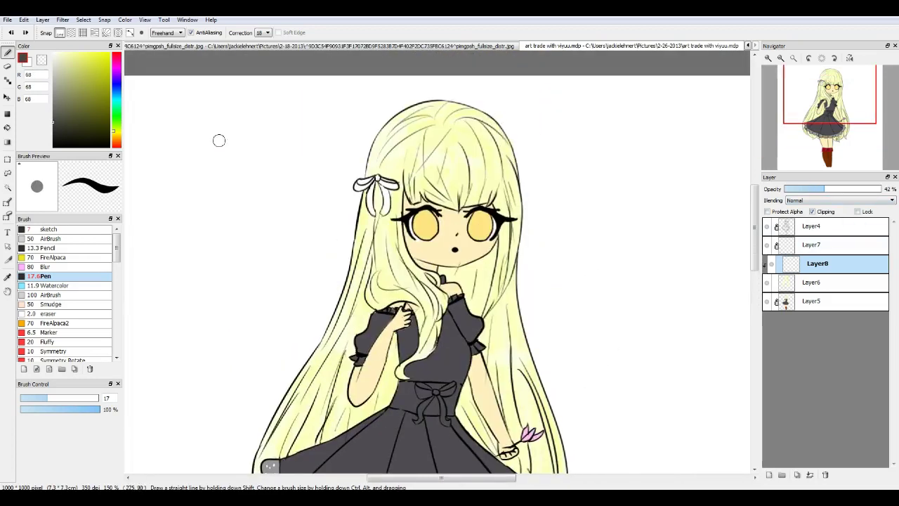
Shade the hair on Layer8 with deeper yellow strands, trying R 190, G 200, B 23 before using R 236, G 244, B 110
{"action": "left_click_drag", "start_coordinate": [219, 140], "coordinate": [218, 24]}
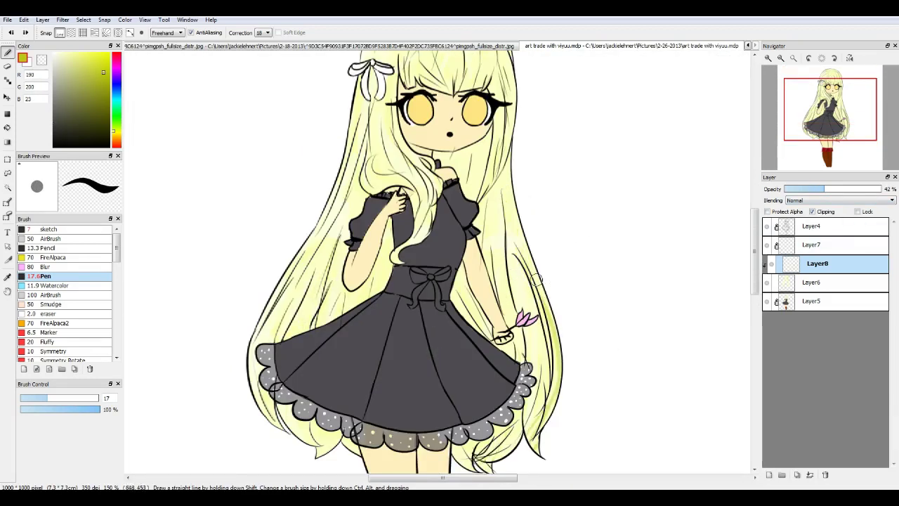
{"action": "left_click_drag", "start_coordinate": [520, 256], "coordinate": [560, 380]}
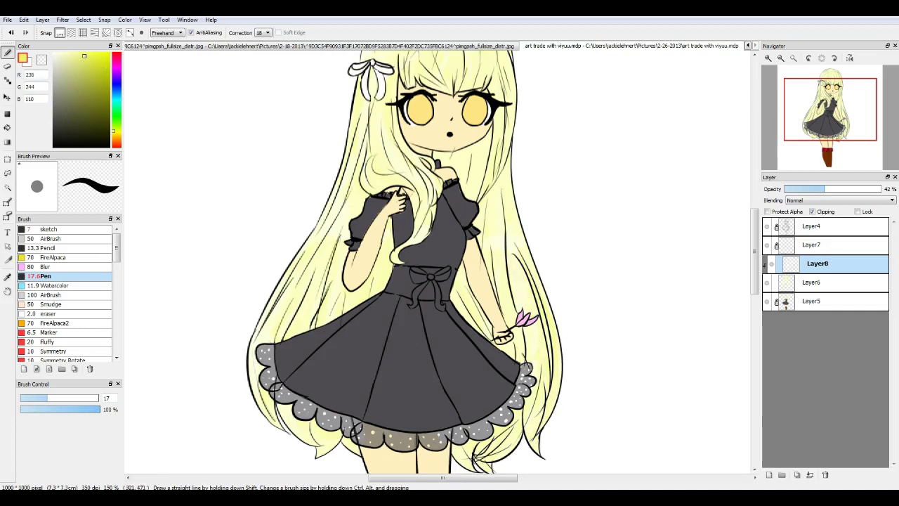
{"action": "scroll", "coordinate": [450, 172], "scroll_direction": "up", "scroll_amount": 2}
{"action": "scroll", "coordinate": [464, 222], "scroll_direction": "down", "scroll_amount": 3}
{"action": "scroll", "coordinate": [465, 222], "scroll_direction": "down", "scroll_amount": 5}
{"action": "scroll", "coordinate": [382, 249], "scroll_direction": "up", "scroll_amount": 3}
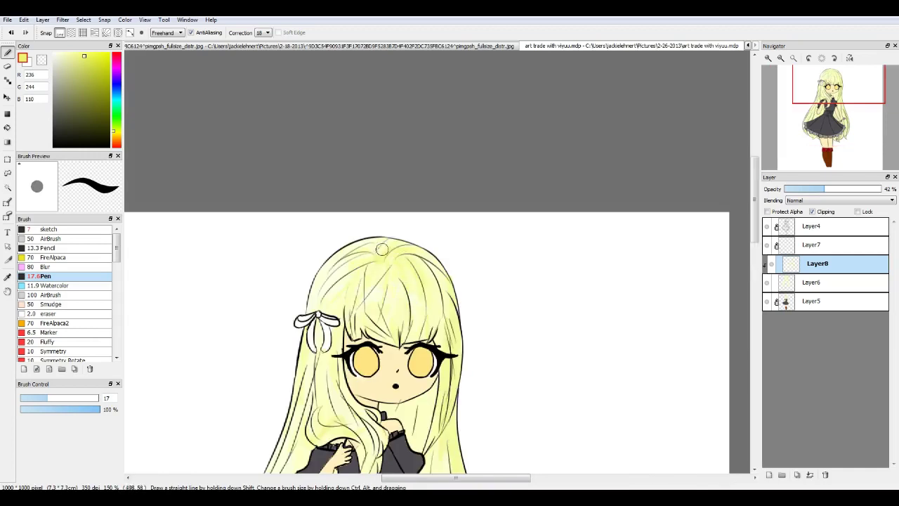
{"action": "scroll", "coordinate": [381, 249], "scroll_direction": "down", "scroll_amount": 2}
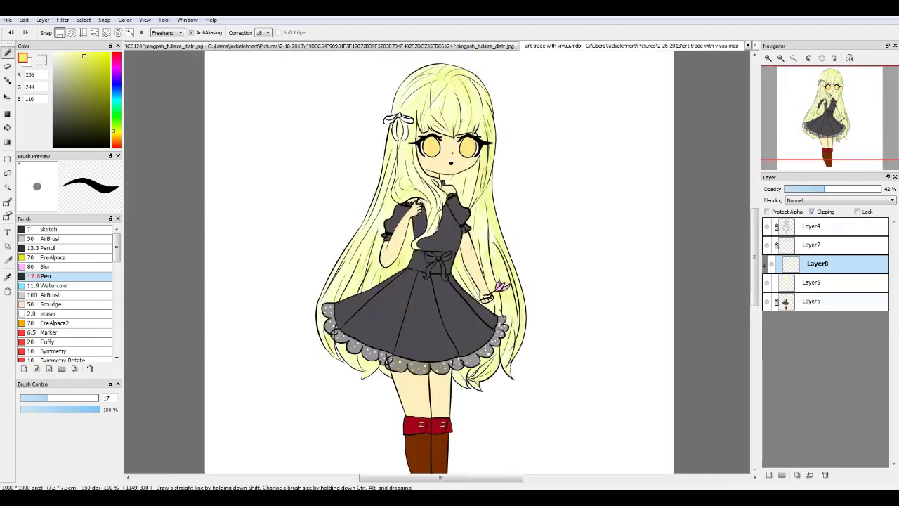
Protect the alpha of hair layers Layer8 and Layer6, and make Layer5 the active layer
{"action": "left_click", "coordinate": [813, 301]}
{"action": "left_click", "coordinate": [816, 264]}
{"action": "left_click", "coordinate": [813, 282]}
{"action": "left_click", "coordinate": [813, 301]}
Try dark grey (R 68, G 67, B 72) shading on the dress with the Pen and the 11.9 Watercolor brush
{"action": "scroll", "coordinate": [127, 305], "scroll_direction": "up", "scroll_amount": 2}
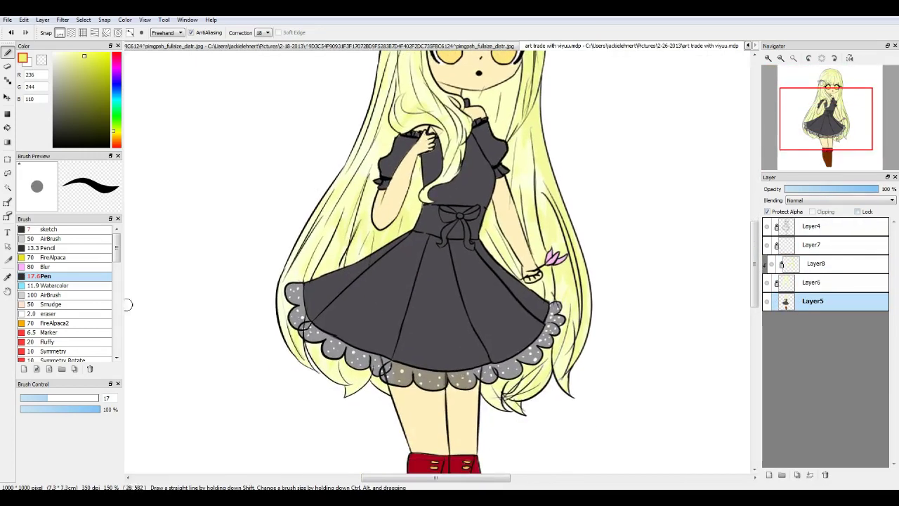
{"action": "left_click", "coordinate": [351, 288], "text": "alt"}
{"action": "scroll", "coordinate": [357, 283], "scroll_direction": "up", "scroll_amount": 1}
{"action": "left_click_drag", "start_coordinate": [498, 206], "coordinate": [486, 241]}
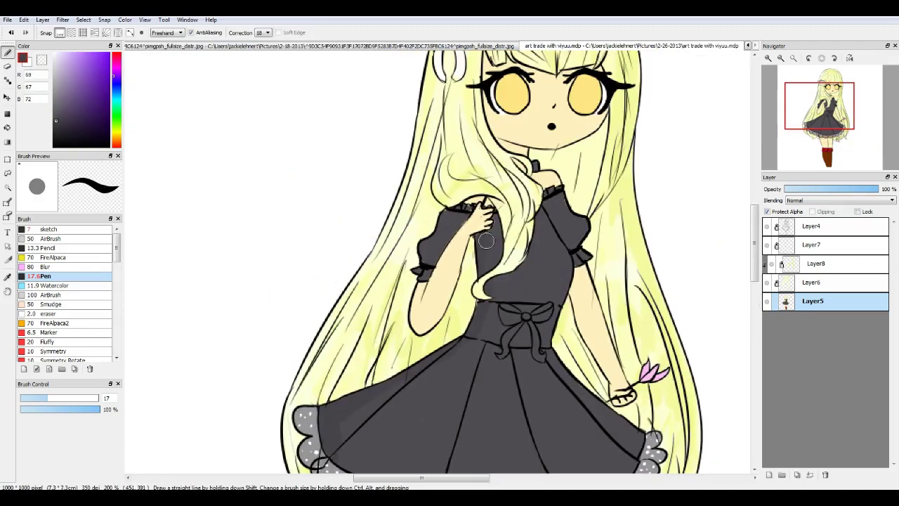
{"action": "left_click", "coordinate": [49, 286]}
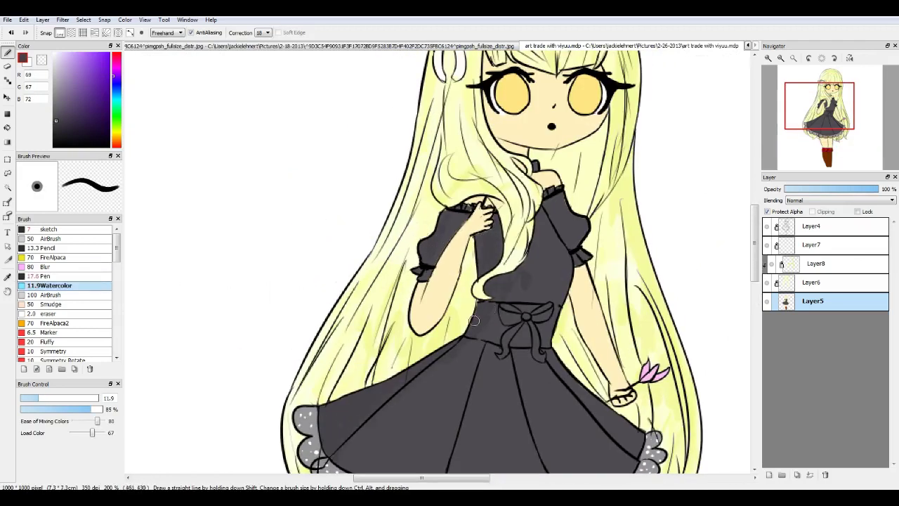
{"action": "left_click_drag", "start_coordinate": [477, 318], "coordinate": [459, 280]}
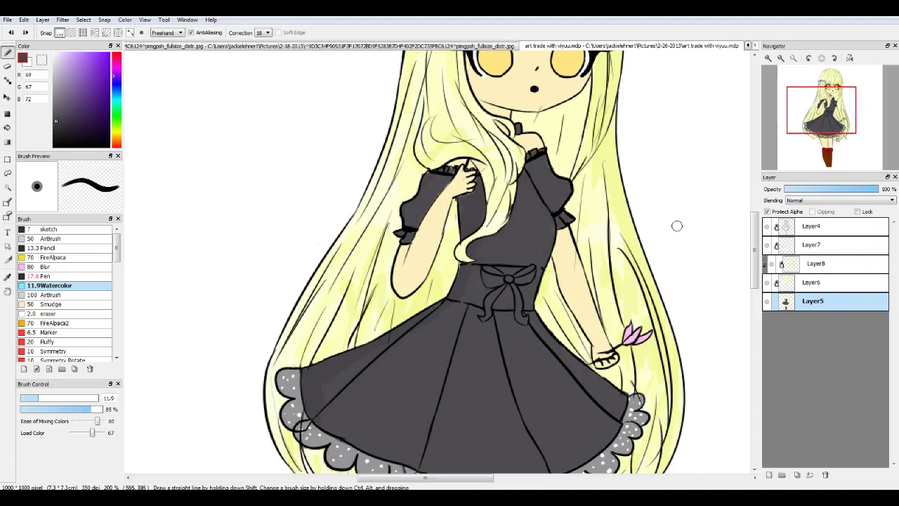
Paint grey (R 134, G 134, B 134) Watercolor highlight bands along the skirt folds, waist and bodice
{"action": "left_click", "coordinate": [319, 374], "text": "alt"}
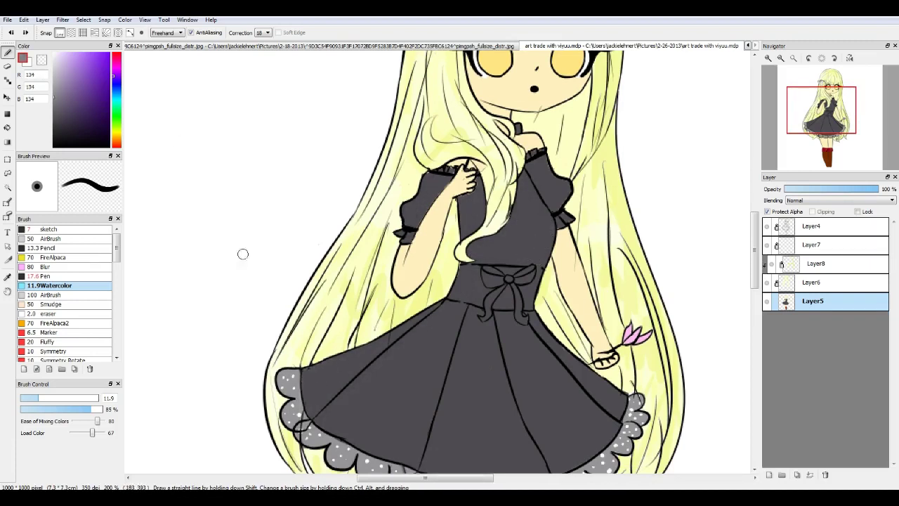
{"action": "mouse_move", "coordinate": [307, 372]}
{"action": "left_mouse_down"}
{"action": "mouse_move", "coordinate": [435, 295]}
{"action": "mouse_move", "coordinate": [485, 246]}
{"action": "mouse_move", "coordinate": [475, 232]}
{"action": "mouse_move", "coordinate": [486, 178]}
{"action": "left_mouse_up"}
{"action": "mouse_move", "coordinate": [474, 260]}
{"action": "left_mouse_down"}
{"action": "mouse_move", "coordinate": [422, 334]}
{"action": "mouse_move", "coordinate": [321, 418]}
{"action": "mouse_move", "coordinate": [341, 430]}
{"action": "left_mouse_up"}
{"action": "scroll", "coordinate": [472, 318], "scroll_direction": "up", "scroll_amount": 1}
{"action": "mouse_move", "coordinate": [491, 189]}
{"action": "left_mouse_down"}
{"action": "mouse_move", "coordinate": [450, 436]}
{"action": "mouse_move", "coordinate": [457, 394]}
{"action": "left_mouse_up"}
{"action": "left_click_drag", "start_coordinate": [569, 197], "coordinate": [646, 429]}
{"action": "mouse_move", "coordinate": [604, 393]}
{"action": "left_mouse_down"}
{"action": "mouse_move", "coordinate": [592, 207]}
{"action": "mouse_move", "coordinate": [730, 352]}
{"action": "left_mouse_up"}
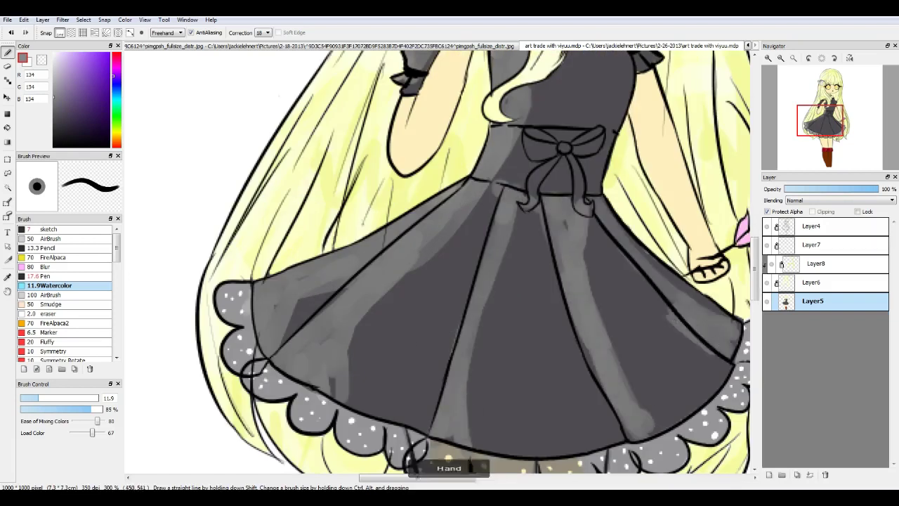
Sample a mid grey (R 99, G 99, B 100) and blend the highlight bands on the skirt, waist and bodice
{"action": "left_click_drag", "start_coordinate": [596, 79], "coordinate": [516, 275]}
{"action": "left_click_drag", "start_coordinate": [344, 345], "coordinate": [436, 183]}
{"action": "left_click", "coordinate": [441, 346], "text": "alt"}
{"action": "mouse_move", "coordinate": [302, 352]}
{"action": "left_mouse_down"}
{"action": "mouse_move", "coordinate": [338, 310]}
{"action": "mouse_move", "coordinate": [409, 268]}
{"action": "mouse_move", "coordinate": [365, 394]}
{"action": "left_mouse_up"}
{"action": "left_click_drag", "start_coordinate": [492, 267], "coordinate": [492, 450]}
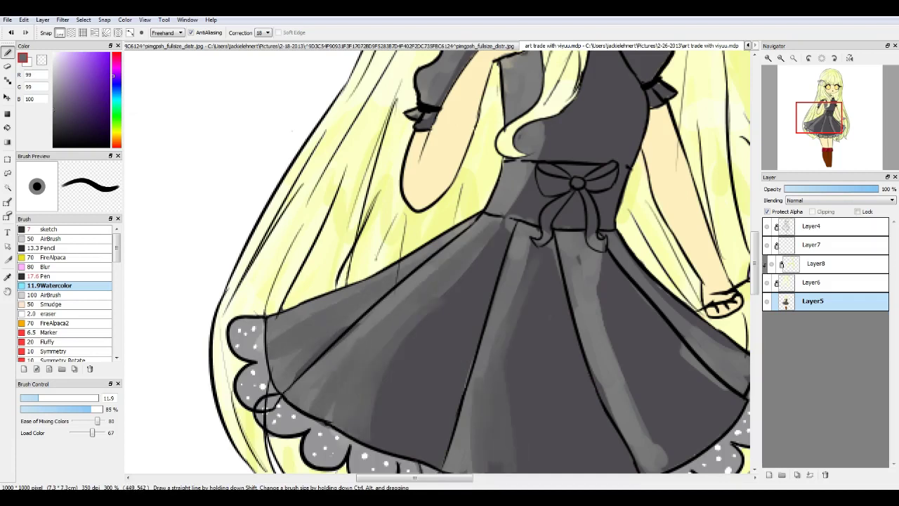
{"action": "left_click_drag", "start_coordinate": [540, 135], "coordinate": [499, 254]}
{"action": "left_click_drag", "start_coordinate": [590, 177], "coordinate": [583, 78]}
Blend the skirt panels with sampled greys (R 68, G 68, B 68 and R 90, G 90, B 90), softening the highlight edges
{"action": "left_click", "coordinate": [183, 370], "text": "alt"}
{"action": "left_click_drag", "start_coordinate": [232, 400], "coordinate": [279, 348]}
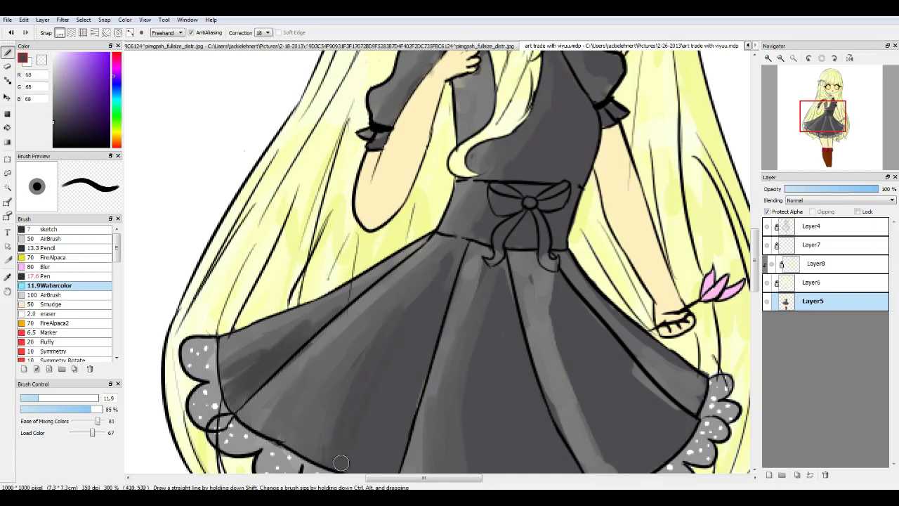
{"action": "left_click_drag", "start_coordinate": [460, 418], "coordinate": [432, 324]}
{"action": "left_click", "coordinate": [572, 261], "text": "alt"}
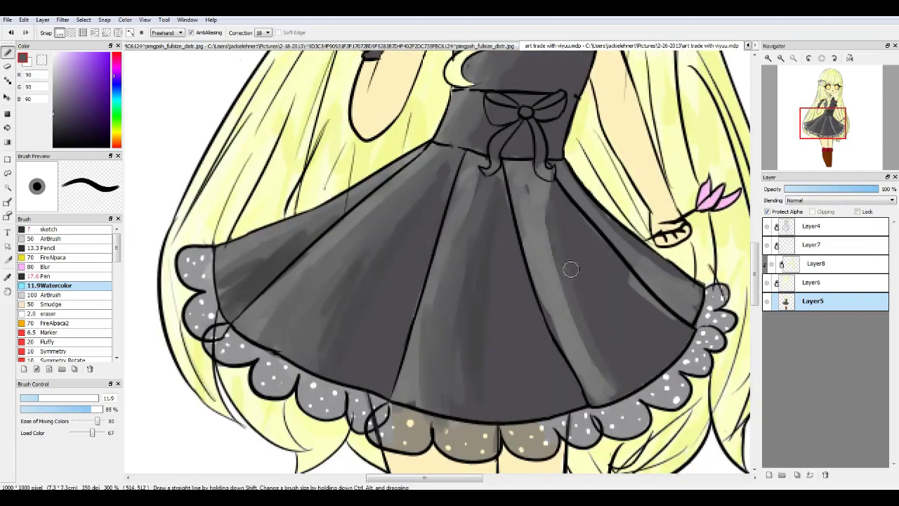
{"action": "left_click_drag", "start_coordinate": [572, 261], "coordinate": [582, 401]}
{"action": "scroll", "coordinate": [499, 350], "scroll_direction": "down", "scroll_amount": 1}
{"action": "left_click_drag", "start_coordinate": [502, 211], "coordinate": [500, 60]}
Sample a dark purplish grey (R 68, G 64, B 73) and deepen the shadows in the skirt folds
{"action": "left_click", "coordinate": [377, 243], "text": "alt"}
{"action": "left_click_drag", "start_coordinate": [377, 239], "coordinate": [366, 316]}
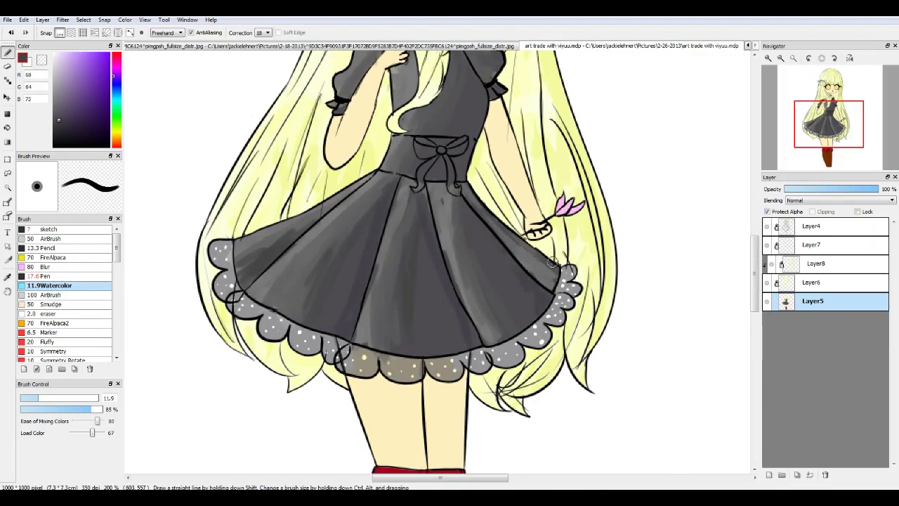
{"action": "left_click_drag", "start_coordinate": [492, 211], "coordinate": [485, 421]}
{"action": "left_click_drag", "start_coordinate": [351, 211], "coordinate": [352, 232]}
{"action": "mouse_move", "coordinate": [351, 281]}
{"action": "left_mouse_down"}
{"action": "mouse_move", "coordinate": [346, 267]}
{"action": "mouse_move", "coordinate": [385, 192]}
{"action": "left_mouse_up"}
Refine the dress shading with sampled dark greys (R 63, G 58, B 68 and R 73, G 69, B 77)
{"action": "left_click", "coordinate": [346, 274], "text": "alt"}
{"action": "left_click", "coordinate": [354, 278], "text": "alt"}
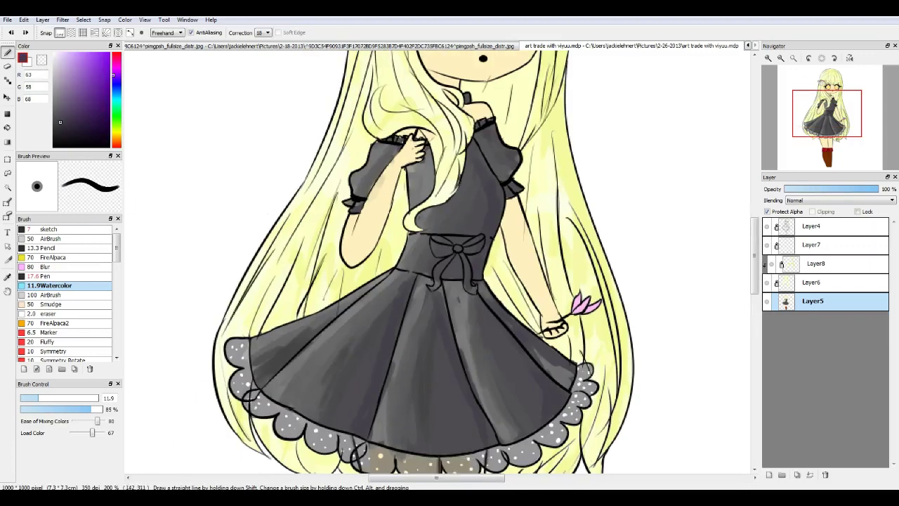
{"action": "left_click_drag", "start_coordinate": [533, 312], "coordinate": [524, 347]}
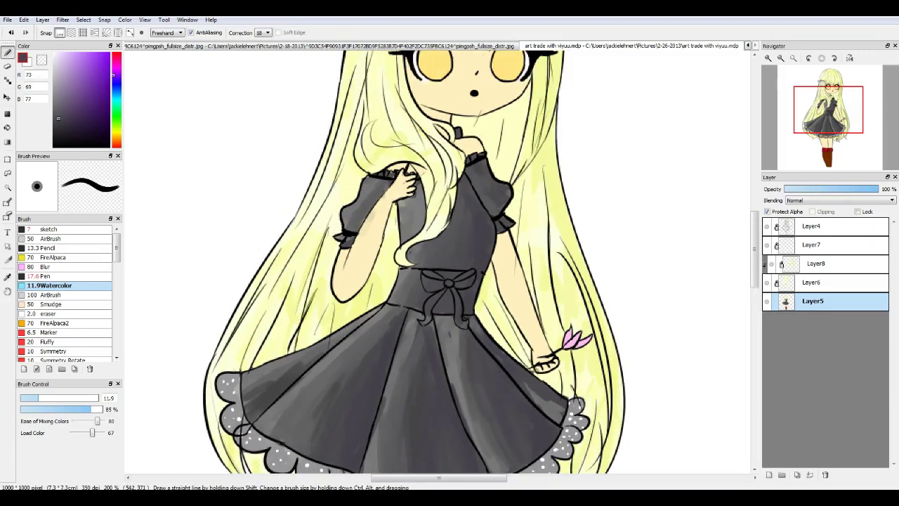
Examine the shaded dress up close and against the whole figure
{"action": "key", "text": "ctrl+minus"}
{"action": "key", "text": "ctrl+plus"}
{"action": "key", "text": "ctrl+plus"}
{"action": "key", "text": "ctrl+minus"}
{"action": "key", "text": "ctrl+minus"}
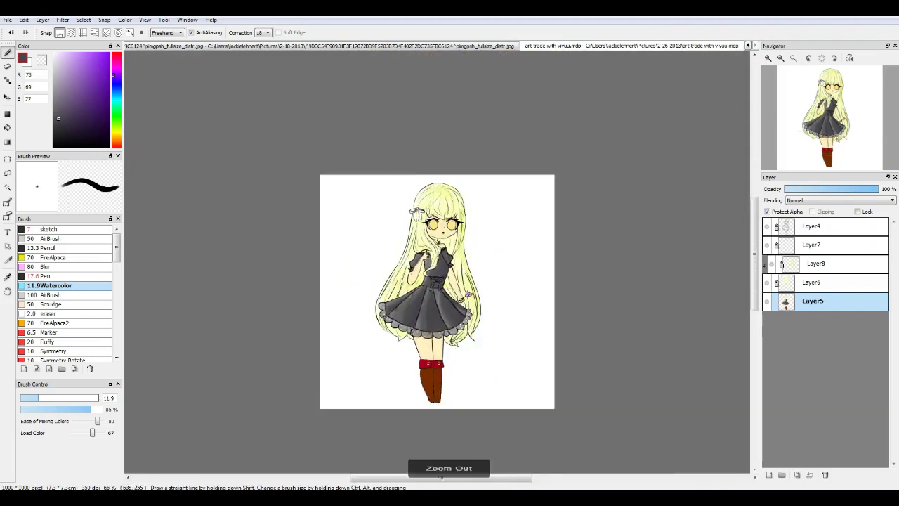
{"action": "key", "text": "ctrl+plus"}
{"action": "key", "text": "ctrl+plus"}
{"action": "key", "text": "ctrl+minus"}
{"action": "key", "text": "ctrl+minus"}
{"action": "key", "text": "ctrl+minus"}
{"action": "key", "text": "ctrl+plus"}
{"action": "key", "text": "ctrl+plus"}
{"action": "key", "text": "ctrl+plus"}
{"action": "key", "text": "ctrl+plus"}
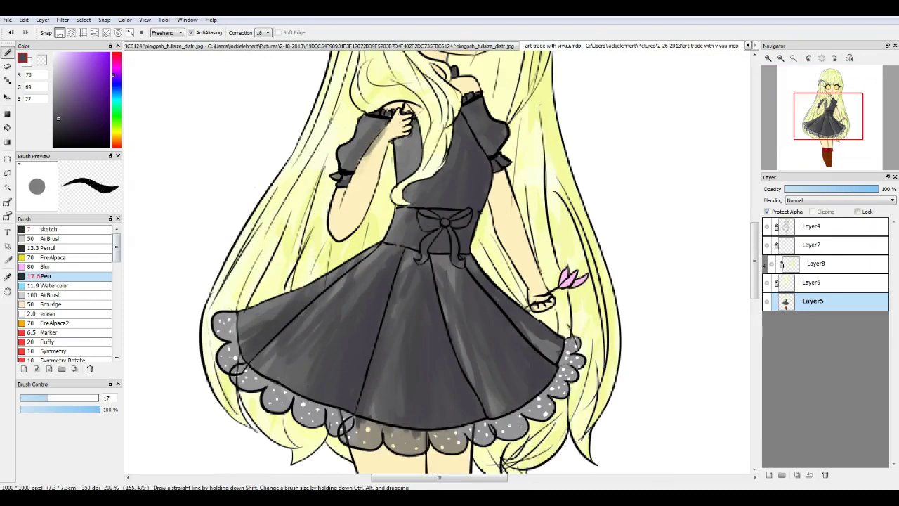
Soften the dress shading with the Blur brush and sample the raised arm's skin tone (R 255, G 240, B 191)
{"action": "left_click", "coordinate": [46, 267]}
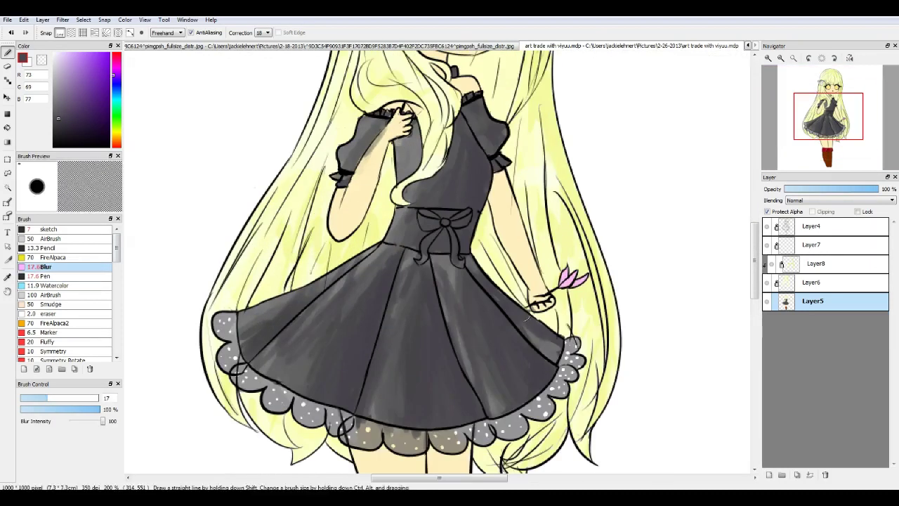
{"action": "scroll", "coordinate": [474, 189], "scroll_direction": "up", "scroll_amount": 2}
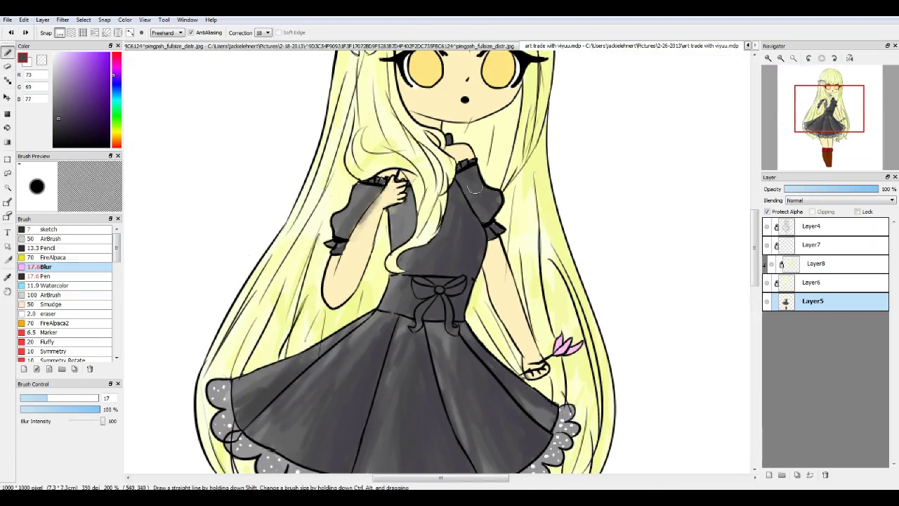
{"action": "left_click", "coordinate": [379, 151], "text": "alt"}
{"action": "left_click", "coordinate": [46, 276]}
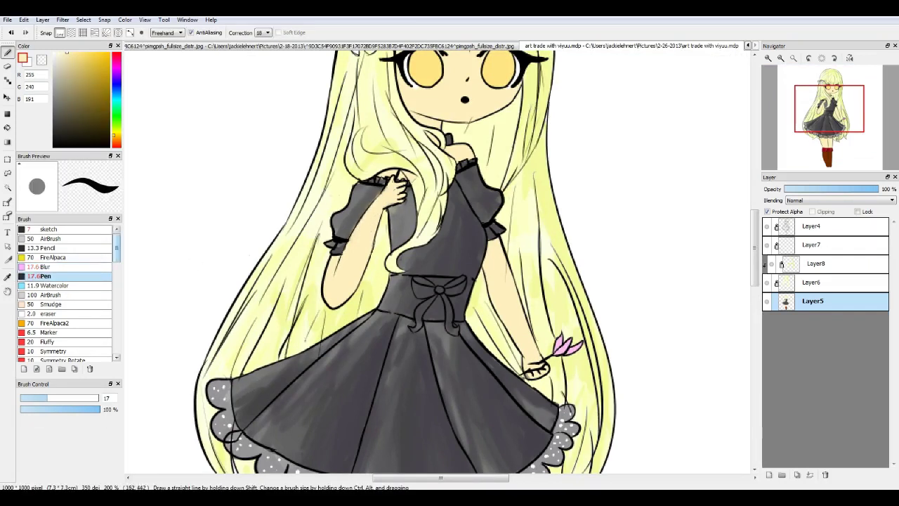
Airbrush white highlights and black shadows over the dress on Layer5 at brush size 50
{"action": "left_click", "coordinate": [45, 239]}
{"action": "left_click", "coordinate": [54, 54]}
{"action": "scroll", "coordinate": [435, 260], "scroll_direction": "up", "scroll_amount": 2}
{"action": "left_click", "coordinate": [812, 245]}
{"action": "scroll", "coordinate": [435, 260], "scroll_direction": "down", "scroll_amount": 1}
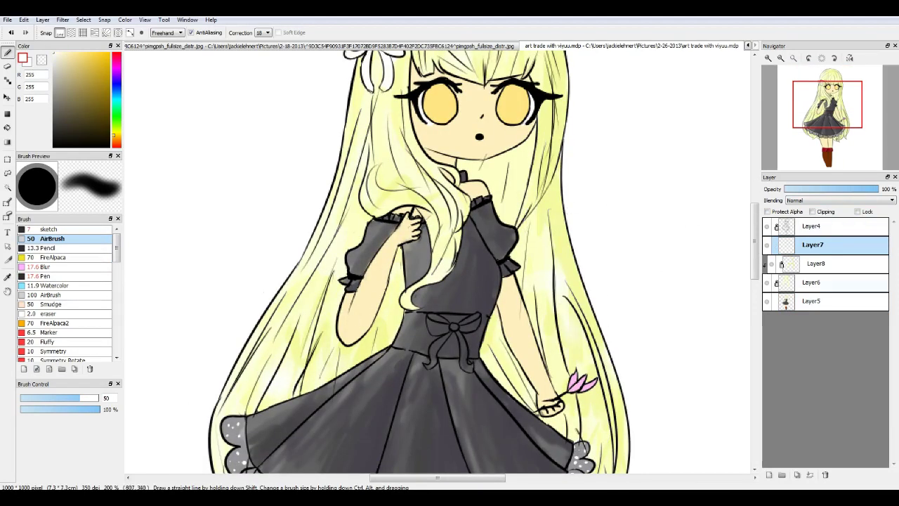
{"action": "left_click", "coordinate": [813, 301]}
{"action": "scroll", "coordinate": [362, 235], "scroll_direction": "down", "scroll_amount": 1}
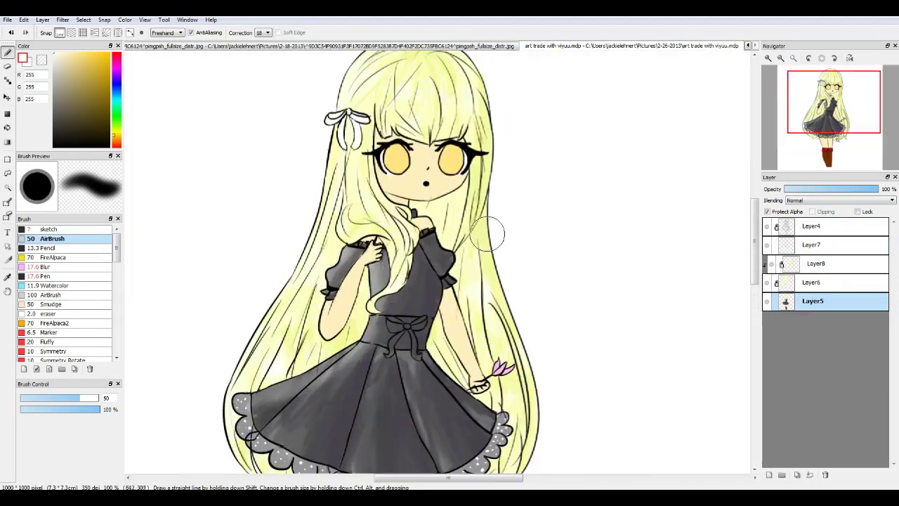
{"action": "left_click_drag", "start_coordinate": [431, 274], "coordinate": [414, 449]}
{"action": "scroll", "coordinate": [490, 230], "scroll_direction": "down", "scroll_amount": 1}
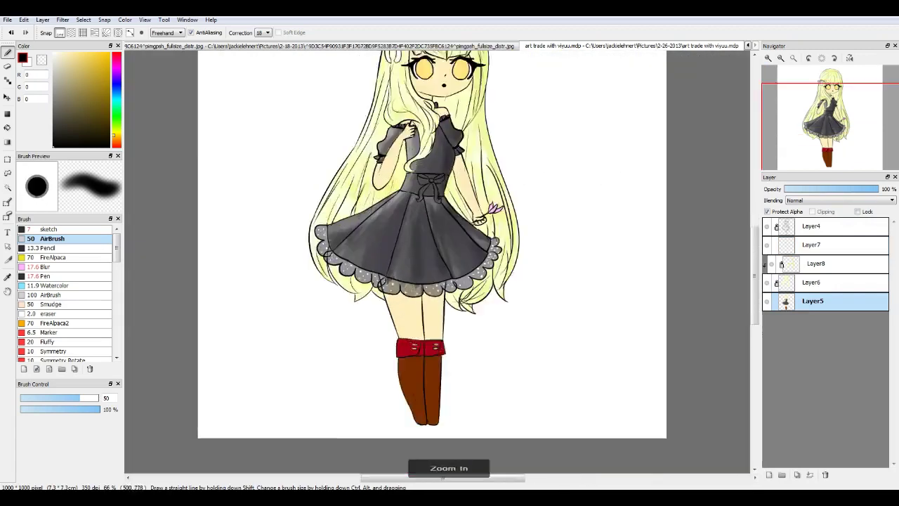
Airbrush the boots with sampled browns (R 130, G 49, B 0 and R 115, G 43, B 0) and touch up the red cuffs (R 147, G 0, B 21)
{"action": "scroll", "coordinate": [183, 311], "scroll_direction": "up", "scroll_amount": 1}
{"action": "left_click", "coordinate": [417, 337], "text": "alt"}
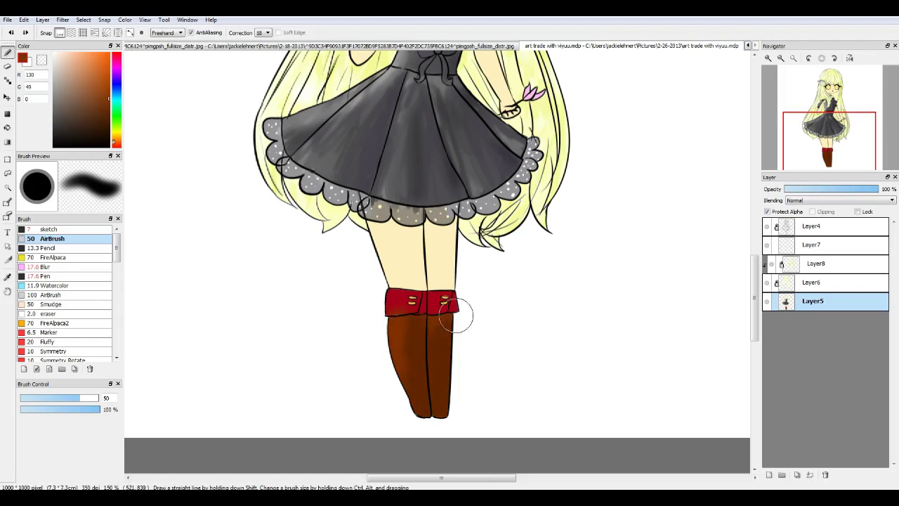
{"action": "scroll", "coordinate": [457, 316], "scroll_direction": "up", "scroll_amount": 3}
{"action": "left_click", "coordinate": [393, 253], "text": "alt"}
{"action": "left_click_drag", "start_coordinate": [372, 253], "coordinate": [363, 281]}
{"action": "scroll", "coordinate": [363, 290], "scroll_direction": "up", "scroll_amount": 1}
{"action": "key", "text": "ctrl+z"}
{"action": "key", "text": "e"}
{"action": "left_click_drag", "start_coordinate": [364, 359], "coordinate": [379, 352]}
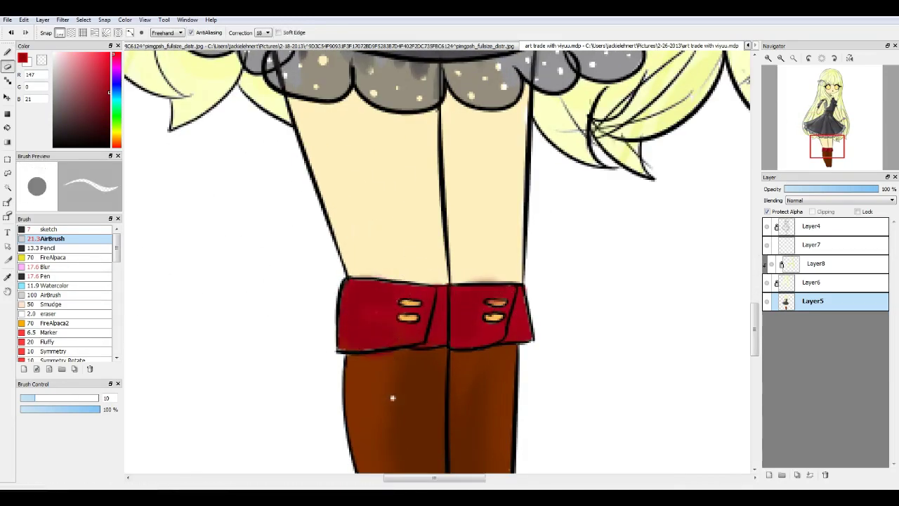
{"action": "key", "text": "b"}
{"action": "left_click", "coordinate": [393, 398], "text": "alt"}
{"action": "scroll", "coordinate": [392, 397], "scroll_direction": "down", "scroll_amount": 4}
Airbrush warm skin shadows (R 255, G 218, B 154) onto the legs below the lace hem
{"action": "scroll", "coordinate": [457, 281], "scroll_direction": "up", "scroll_amount": 3}
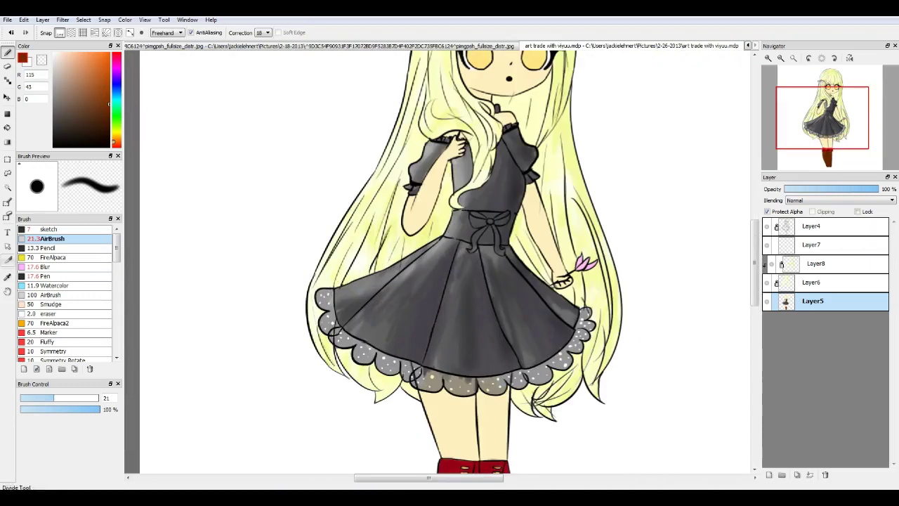
{"action": "left_click", "coordinate": [416, 212], "text": "alt"}
{"action": "left_click_drag", "start_coordinate": [449, 352], "coordinate": [450, 290]}
{"action": "scroll", "coordinate": [450, 281], "scroll_direction": "up", "scroll_amount": 2}
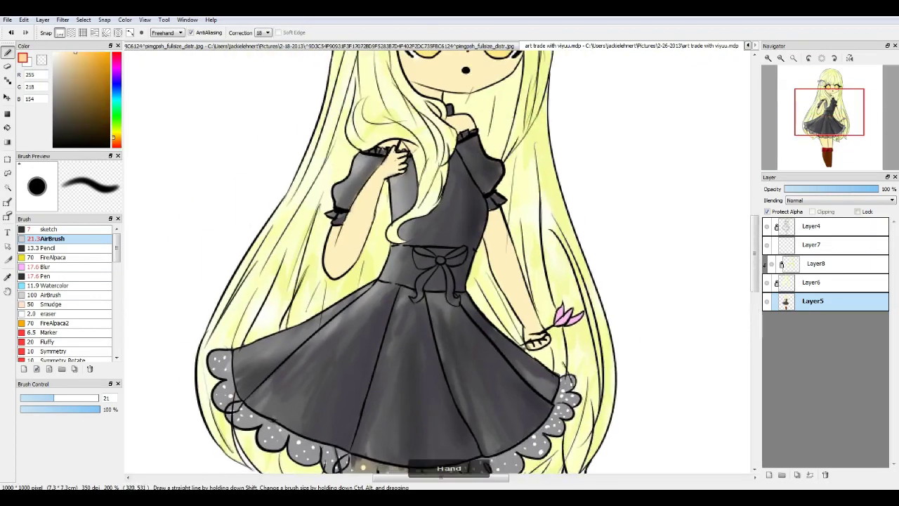
{"action": "left_click_drag", "start_coordinate": [342, 463], "coordinate": [272, 304]}
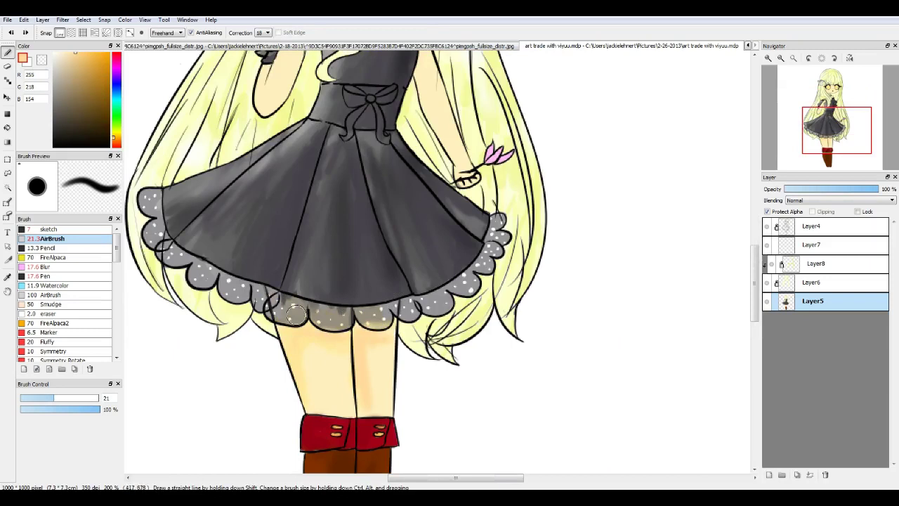
Airbrush the same warm skin shadow onto the raised arm, shoulder, neck and face on Layer5
{"action": "left_click_drag", "start_coordinate": [325, 295], "coordinate": [304, 477]}
{"action": "left_click_drag", "start_coordinate": [304, 295], "coordinate": [304, 335]}
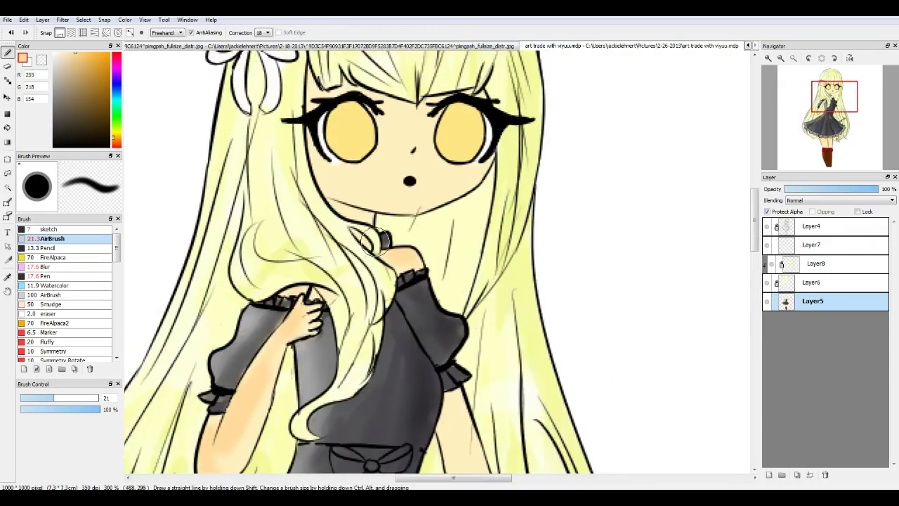
{"action": "scroll", "coordinate": [393, 253], "scroll_direction": "up", "scroll_amount": 1}
{"action": "left_click_drag", "start_coordinate": [455, 274], "coordinate": [455, 161]}
{"action": "key", "text": "e"}
{"action": "left_click", "coordinate": [815, 226]}
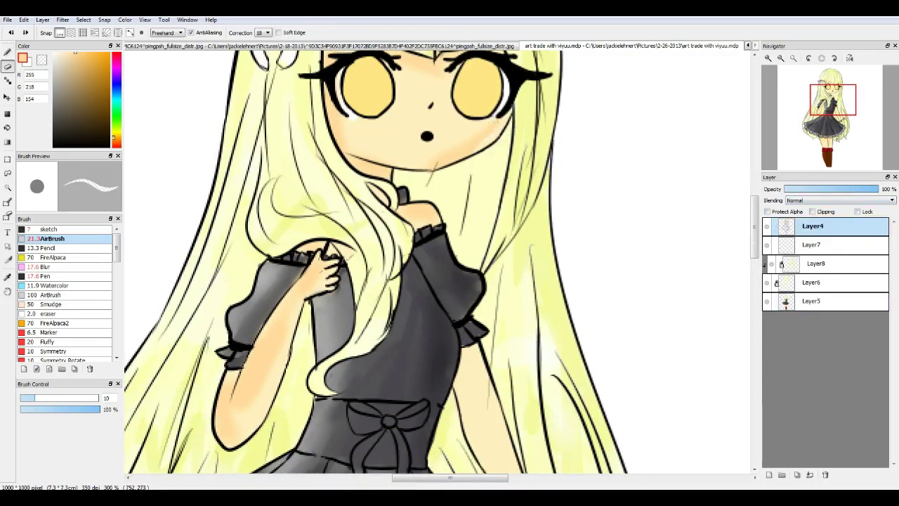
{"action": "left_click", "coordinate": [815, 282]}
{"action": "key", "text": "b"}
{"action": "left_click", "coordinate": [813, 300]}
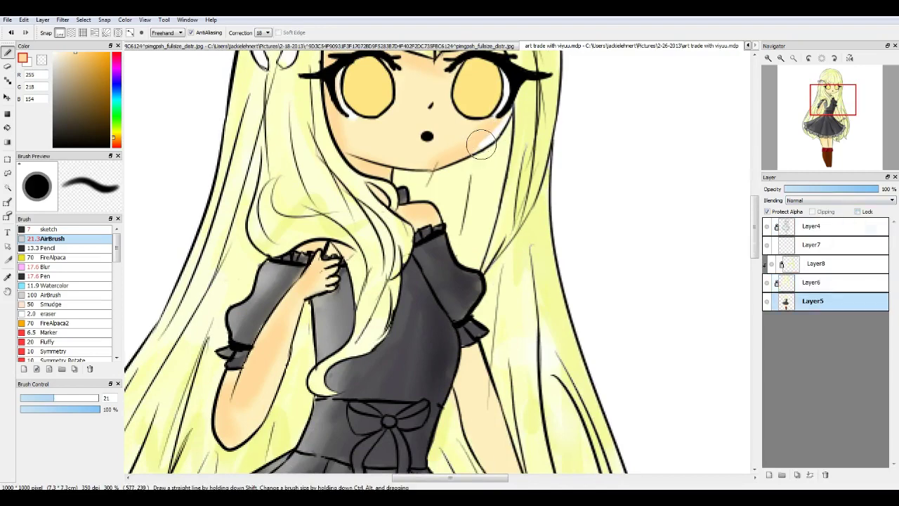
Paint a small white highlight beside the nose with the Pen brush
{"action": "left_click", "coordinate": [42, 276]}
{"action": "left_click_drag", "start_coordinate": [297, 202], "coordinate": [268, 266]}
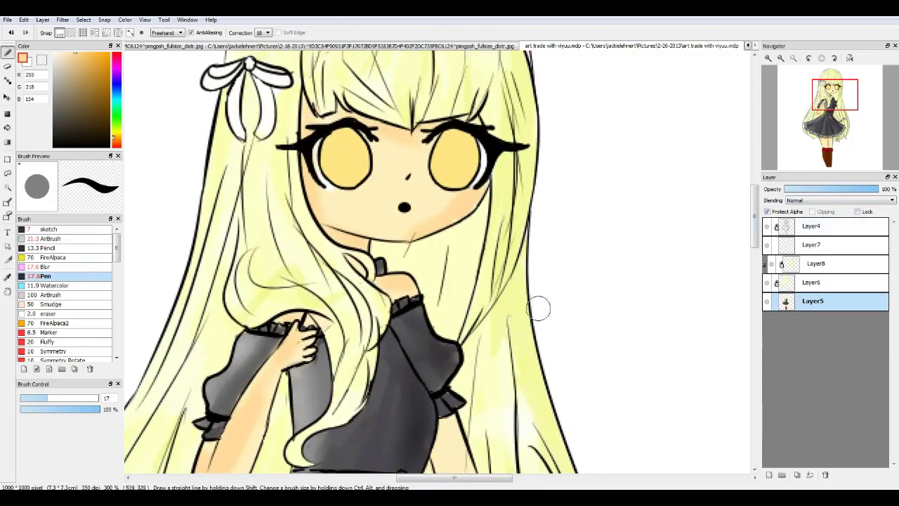
{"action": "scroll", "coordinate": [539, 308], "scroll_direction": "down", "scroll_amount": 5}
{"action": "scroll", "coordinate": [396, 290], "scroll_direction": "up", "scroll_amount": 3}
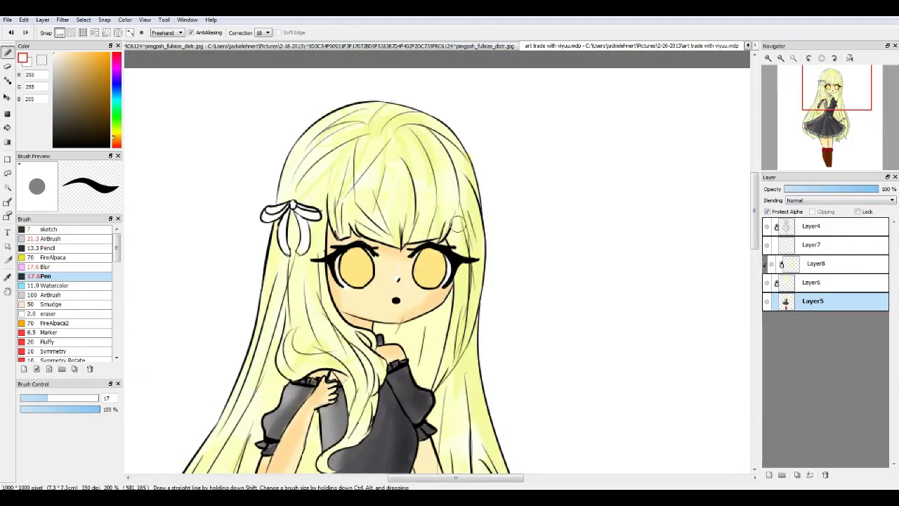
{"action": "scroll", "coordinate": [457, 224], "scroll_direction": "up", "scroll_amount": 1}
Refine the skin around the nose highlight with sampled tones (R 255, G 239, B 212 and R 255, G 233, B 195)
{"action": "left_click", "coordinate": [395, 267], "text": "alt"}
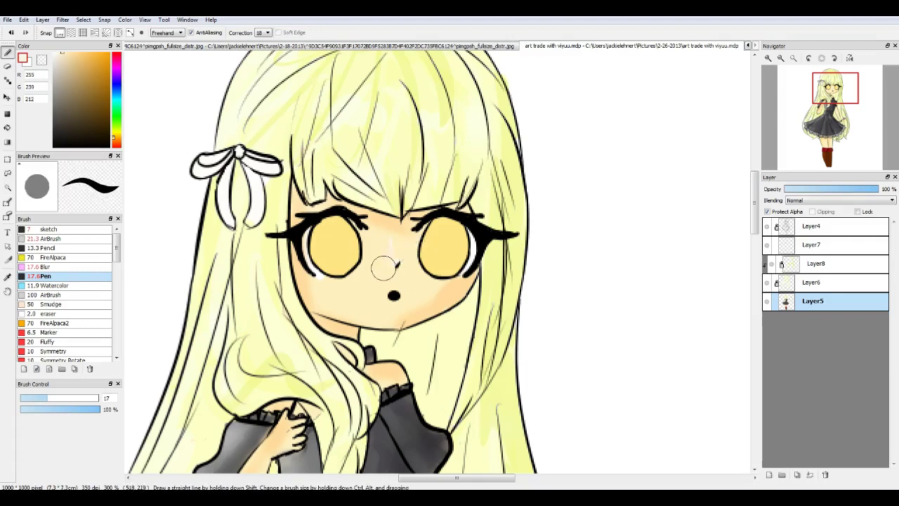
{"action": "scroll", "coordinate": [383, 267], "scroll_direction": "down", "scroll_amount": 4}
{"action": "scroll", "coordinate": [437, 288], "scroll_direction": "up", "scroll_amount": 4}
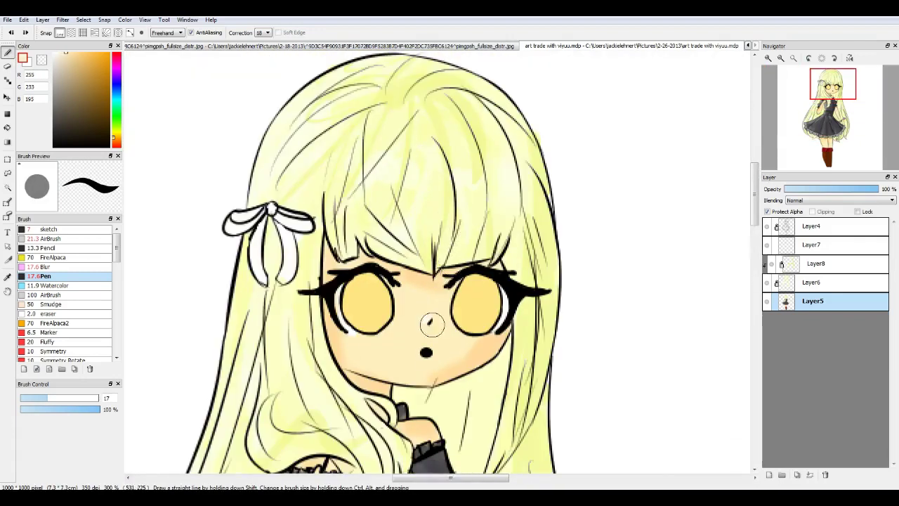
{"action": "scroll", "coordinate": [432, 323], "scroll_direction": "down", "scroll_amount": 5}
{"action": "scroll", "coordinate": [394, 267], "scroll_direction": "up", "scroll_amount": 3}
Soften the skin shading with the Blur brush and airbrush more shadow (R 255, G 218, B 154) onto the arms
{"action": "key", "text": "space"}
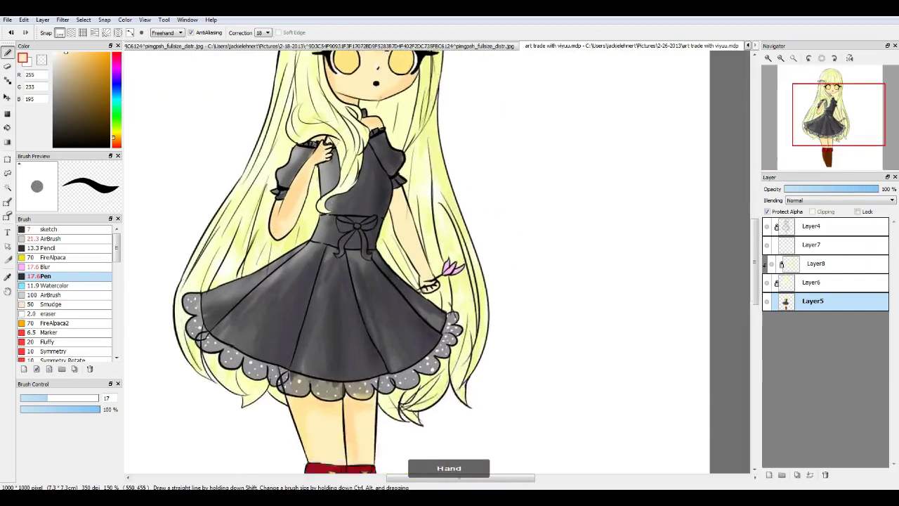
{"action": "scroll", "coordinate": [403, 266], "scroll_direction": "up", "scroll_amount": 1}
{"action": "left_click", "coordinate": [45, 267]}
{"action": "scroll", "coordinate": [402, 265], "scroll_direction": "up", "scroll_amount": 1}
{"action": "left_click", "coordinate": [49, 239]}
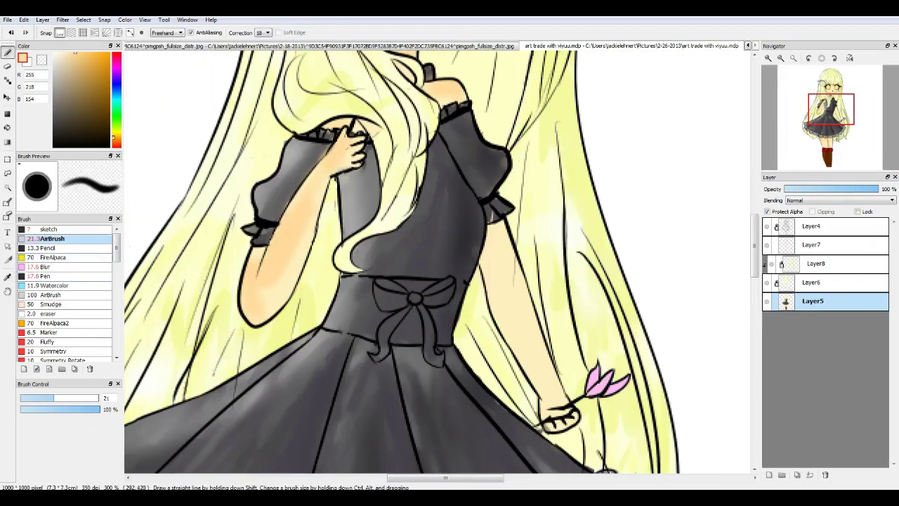
Touch up the lighter skin areas of the arm and face with the Watercolor brush in R 255, G 238, B 189
{"action": "left_click", "coordinate": [56, 285]}
{"action": "left_click", "coordinate": [67, 53]}
{"action": "left_click_drag", "start_coordinate": [394, 73], "coordinate": [363, 221]}
{"action": "scroll", "coordinate": [509, 146], "scroll_direction": "down", "scroll_amount": 3}
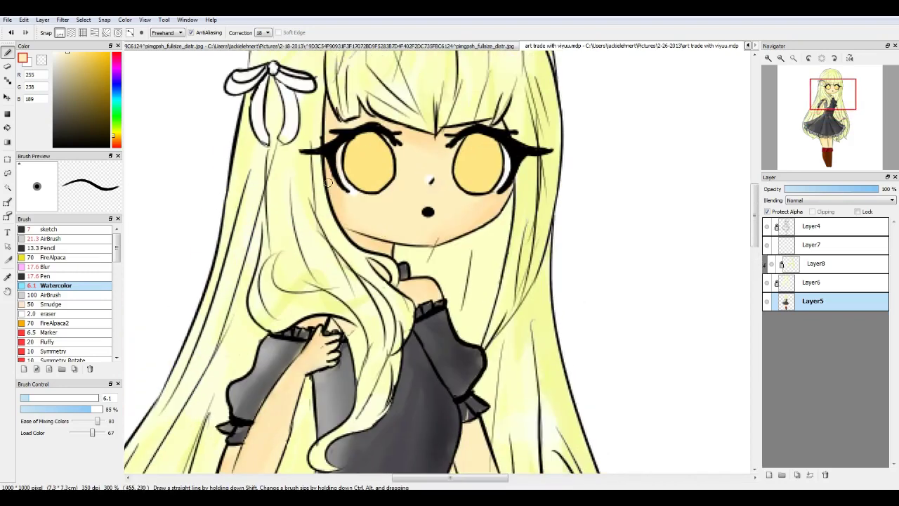
{"action": "scroll", "coordinate": [534, 316], "scroll_direction": "up", "scroll_amount": 3}
Blend the arms' skin shading with the Blur and Pen brushes in sampled tones (R 255, G 231, B 156 and R 255, G 219, B 157)
{"action": "left_click", "coordinate": [45, 267]}
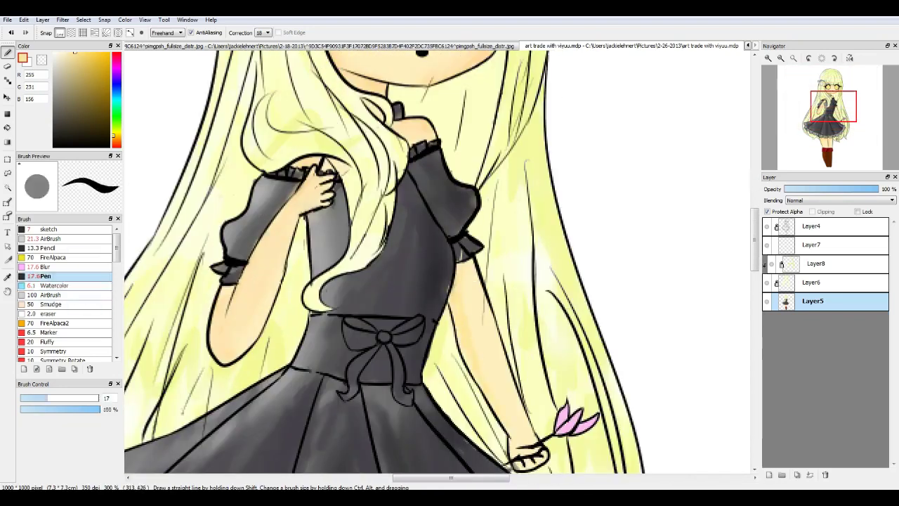
{"action": "scroll", "coordinate": [501, 286], "scroll_direction": "down", "scroll_amount": 2}
{"action": "scroll", "coordinate": [467, 185], "scroll_direction": "up", "scroll_amount": 2}
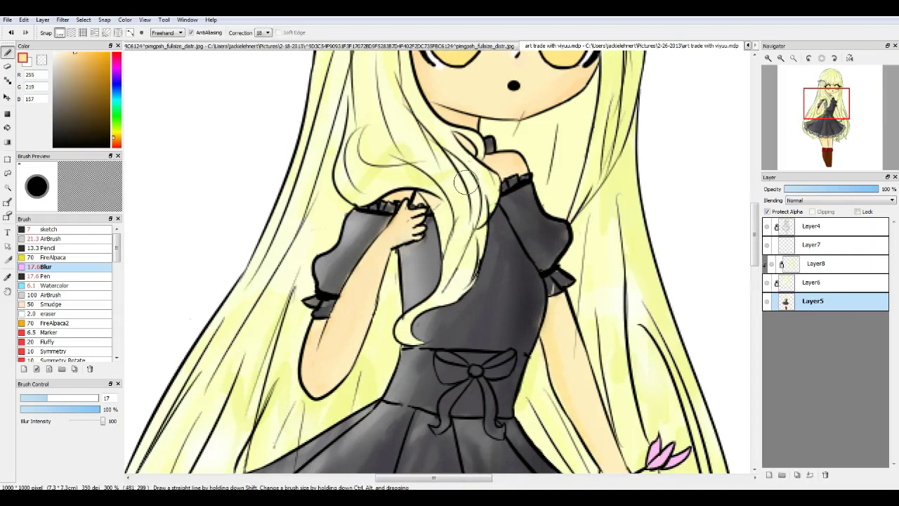
{"action": "left_click", "coordinate": [45, 276]}
{"action": "scroll", "coordinate": [551, 323], "scroll_direction": "down", "scroll_amount": 2}
{"action": "scroll", "coordinate": [552, 324], "scroll_direction": "up", "scroll_amount": 3}
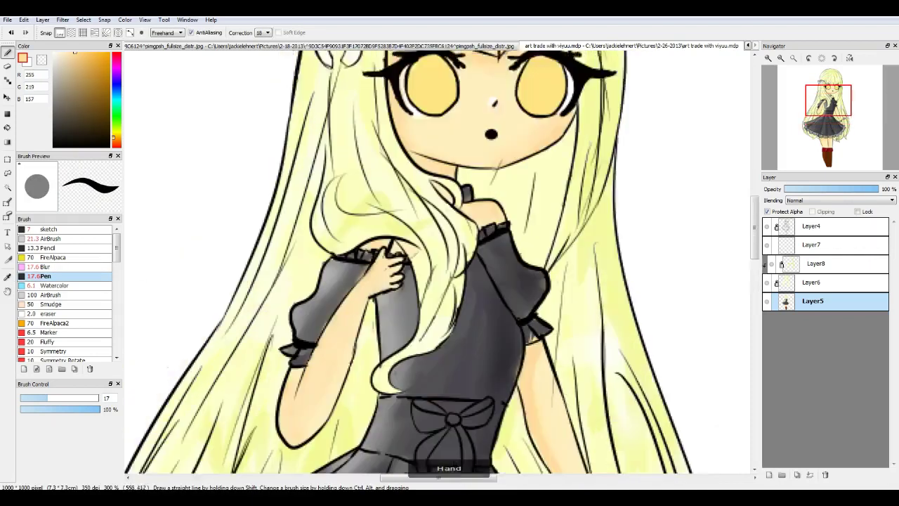
{"action": "scroll", "coordinate": [551, 323], "scroll_direction": "down", "scroll_amount": 1}
Retouch small dress and skin areas with the Watercolor brush in sampled colors (R 54, G 51, B 57 and R 254, G 239, B 190)
{"action": "left_click", "coordinate": [53, 285]}
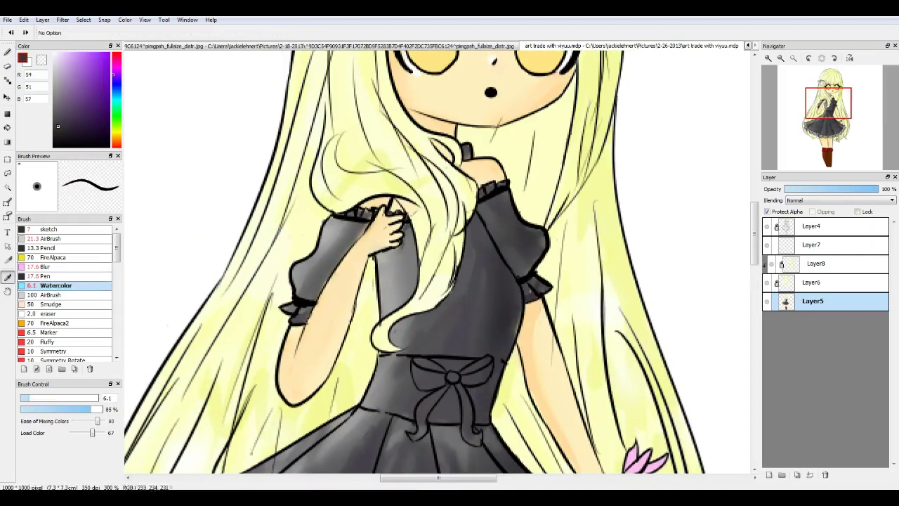
{"action": "left_click", "coordinate": [539, 314], "text": "alt"}
{"action": "scroll", "coordinate": [531, 340], "scroll_direction": "down", "scroll_amount": 2}
{"action": "scroll", "coordinate": [478, 293], "scroll_direction": "up", "scroll_amount": 4}
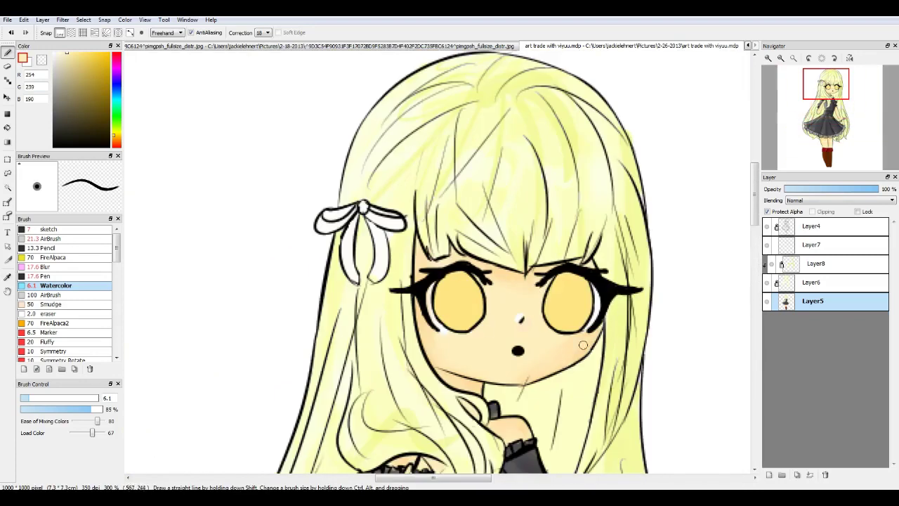
Airbrush soft pink blush (R 254, G 190, B 193) onto both cheeks at 11% opacity
{"action": "left_click", "coordinate": [45, 238]}
{"action": "left_click", "coordinate": [116, 54]}
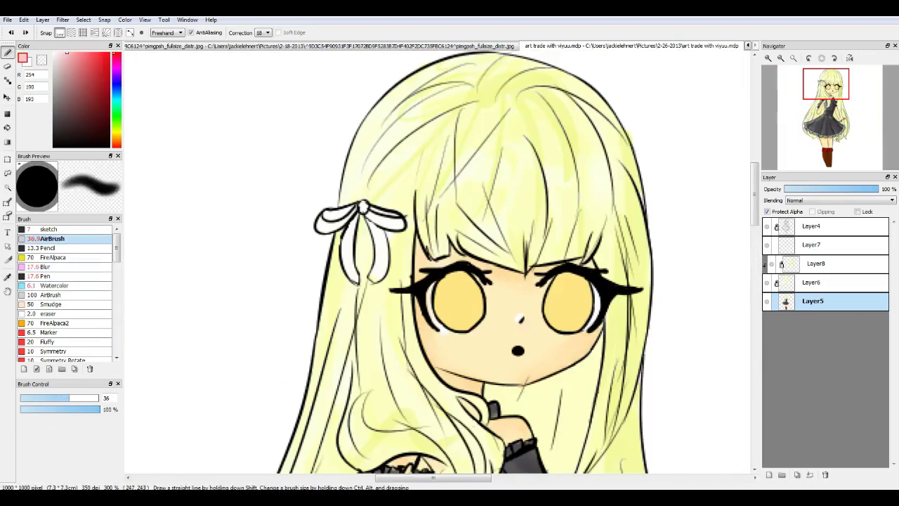
{"action": "left_click", "coordinate": [29, 409]}
{"action": "scroll", "coordinate": [464, 359], "scroll_direction": "down", "scroll_amount": 2}
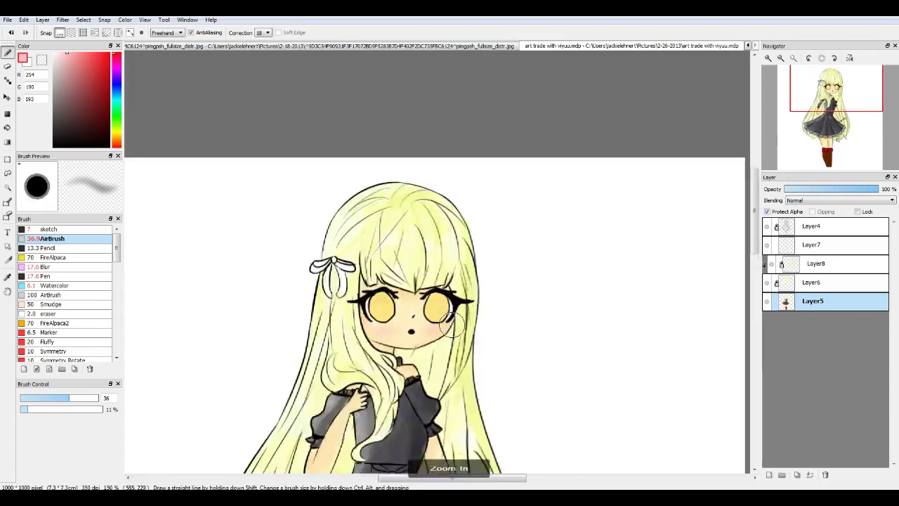
{"action": "scroll", "coordinate": [363, 255], "scroll_direction": "up", "scroll_amount": 2}
{"action": "scroll", "coordinate": [534, 256], "scroll_direction": "down", "scroll_amount": 2}
{"action": "scroll", "coordinate": [534, 257], "scroll_direction": "up", "scroll_amount": 2}
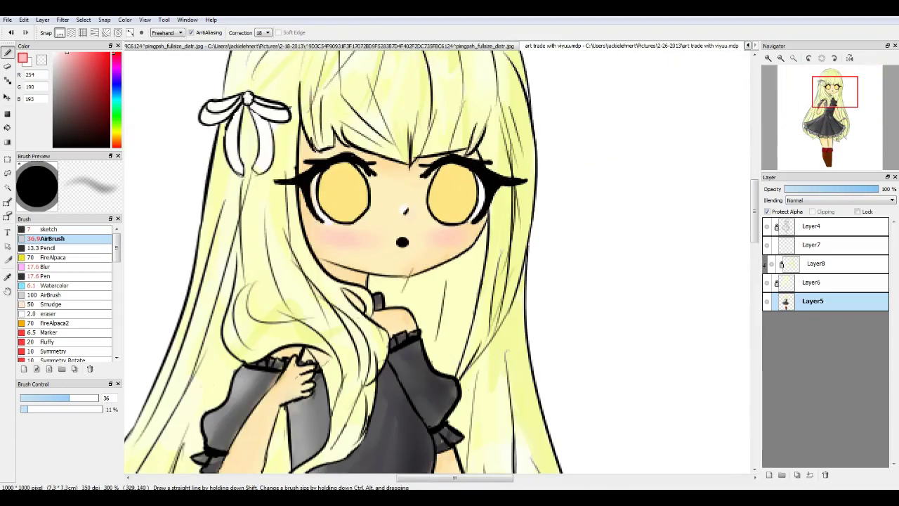
Deepen the cheek blush with a stronger pink (R 244, G 162, B 167)
{"action": "scroll", "coordinate": [351, 250], "scroll_direction": "down", "scroll_amount": 2}
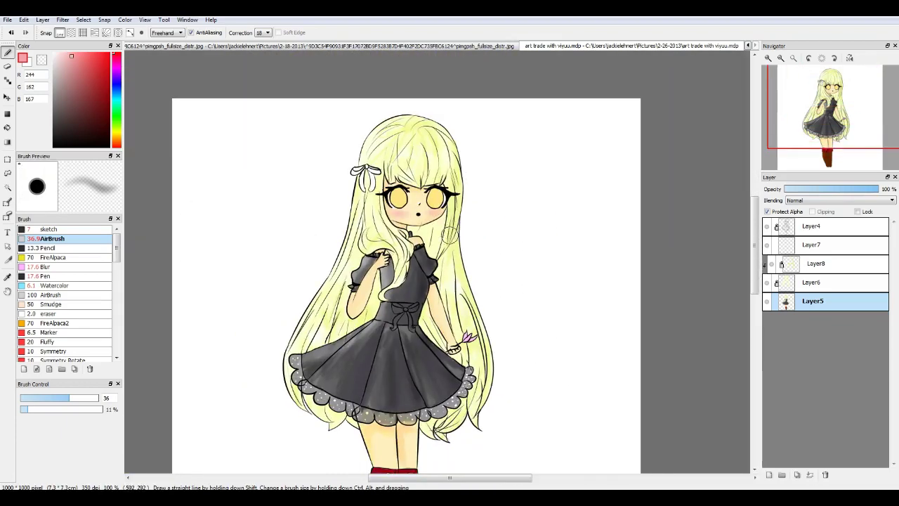
{"action": "scroll", "coordinate": [449, 234], "scroll_direction": "down", "scroll_amount": 2}
{"action": "scroll", "coordinate": [431, 328], "scroll_direction": "up", "scroll_amount": 2}
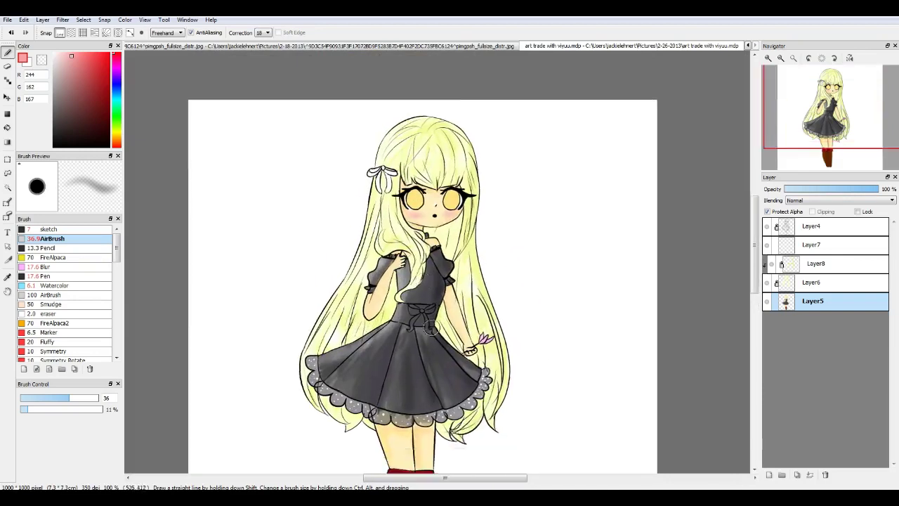
Shade the bow at the dress's waist with the Watercolor brush in dark grey (R 53, G 53, B 53)
{"action": "scroll", "coordinate": [431, 328], "scroll_direction": "up", "scroll_amount": 3}
{"action": "key", "text": "Down"}
{"action": "key", "text": "Down"}
{"action": "key", "text": "Down"}
{"action": "key", "text": "Down"}
{"action": "key", "text": "Down"}
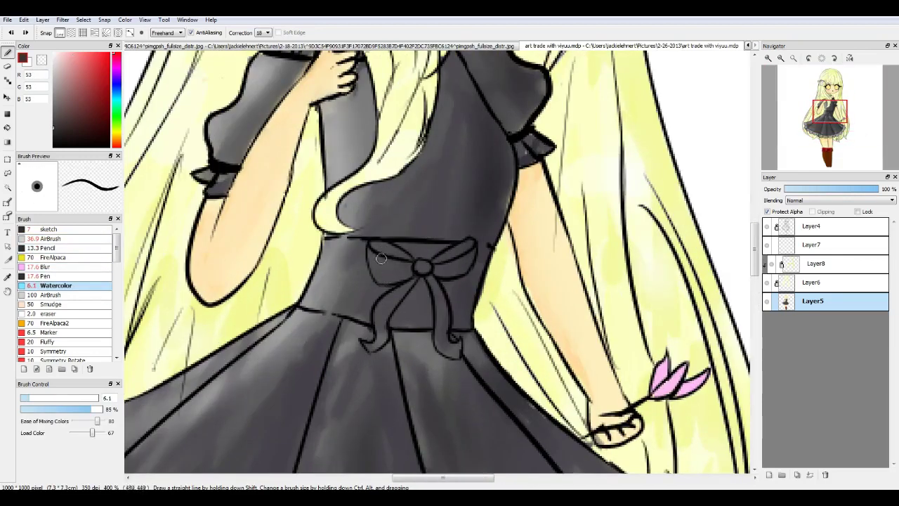
{"action": "scroll", "coordinate": [419, 274], "scroll_direction": "down", "scroll_amount": 3}
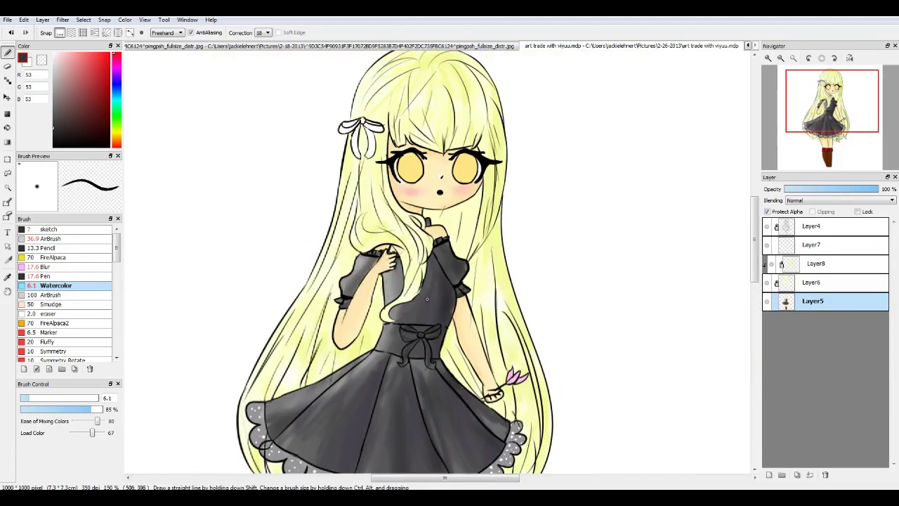
{"action": "scroll", "coordinate": [425, 330], "scroll_direction": "down", "scroll_amount": 3}
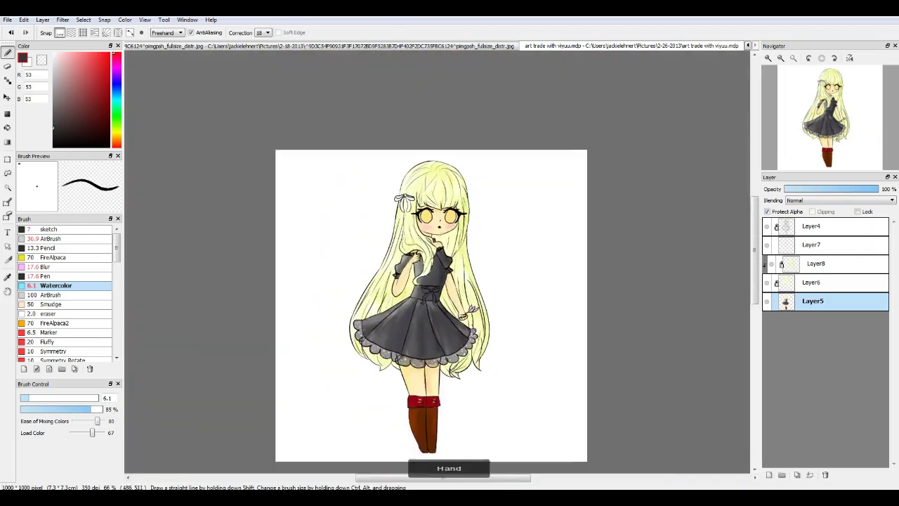
{"action": "scroll", "coordinate": [424, 330], "scroll_direction": "up", "scroll_amount": 2}
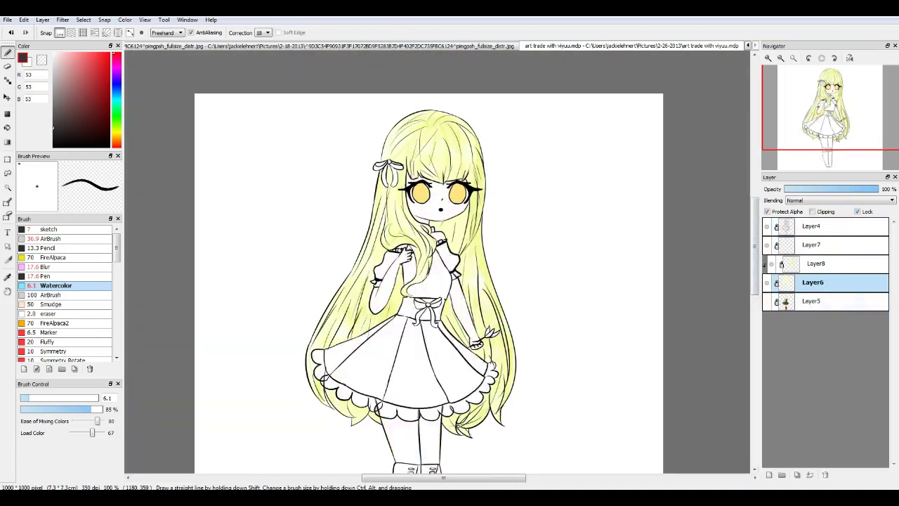
Paint brighter yellow centers (R 255, G 223, B 83) in both irises with the Watercolor brush on a new layer clipped to Layer7
{"action": "left_click", "coordinate": [812, 244]}
{"action": "left_click", "coordinate": [770, 475]}
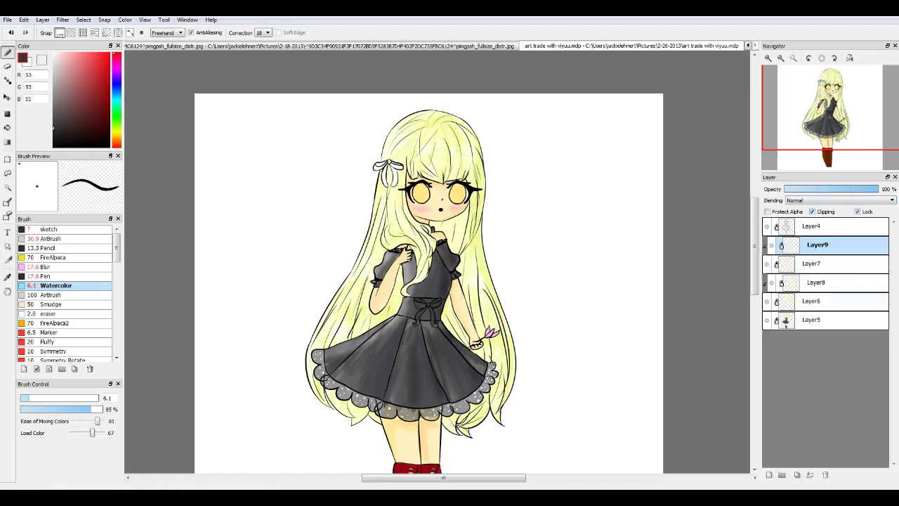
{"action": "scroll", "coordinate": [421, 165], "scroll_direction": "up", "scroll_amount": 4}
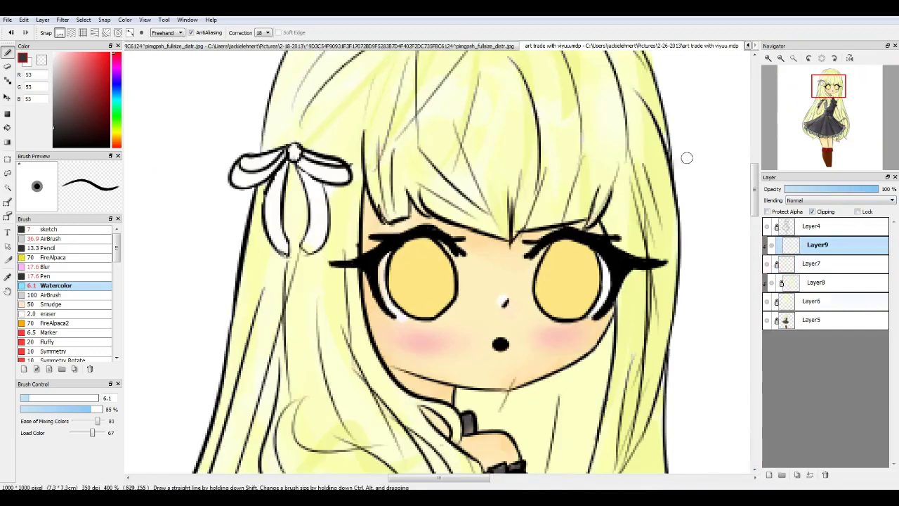
{"action": "left_click", "coordinate": [421, 281], "text": "alt"}
{"action": "left_click_drag", "start_coordinate": [423, 301], "coordinate": [419, 253]}
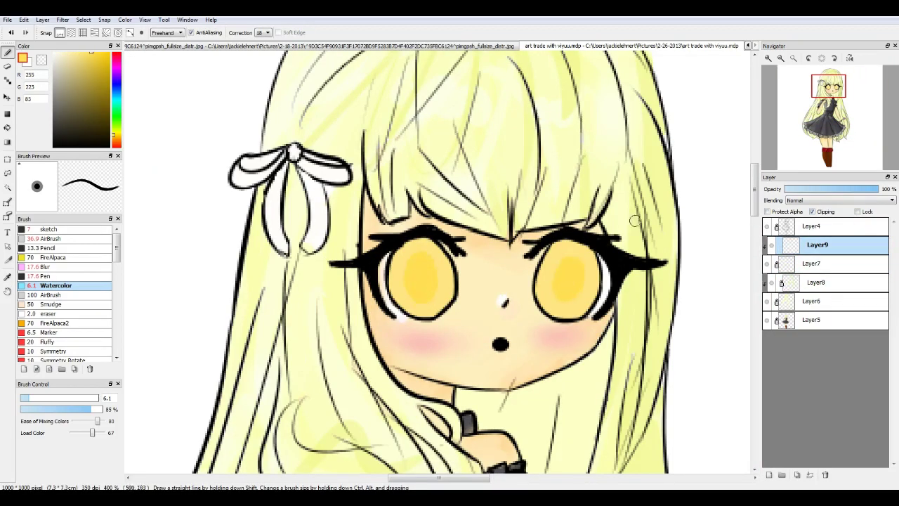
Try a linear foreground gradient in golden yellow (R 254, G 215, B 45) over the eyes
{"action": "key", "text": "g"}
{"action": "left_click_drag", "start_coordinate": [295, 149], "coordinate": [492, 211]}
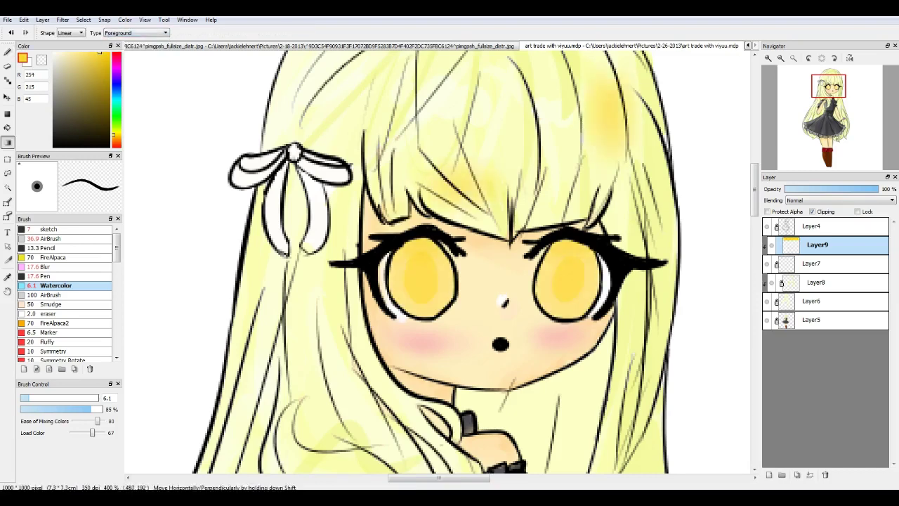
{"action": "scroll", "coordinate": [497, 307], "scroll_direction": "down", "scroll_amount": 4}
{"action": "scroll", "coordinate": [458, 242], "scroll_direction": "up", "scroll_amount": 2}
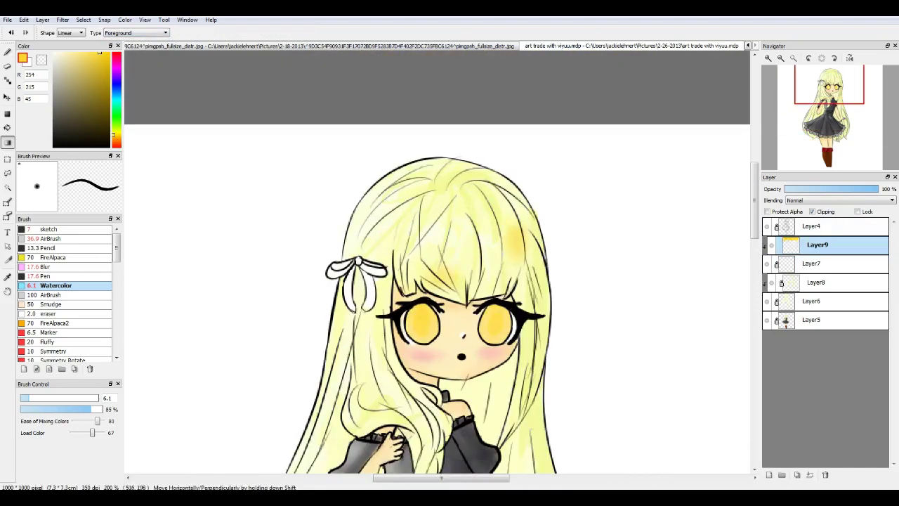
{"action": "scroll", "coordinate": [449, 272], "scroll_direction": "down", "scroll_amount": 3}
{"action": "scroll", "coordinate": [443, 281], "scroll_direction": "up", "scroll_amount": 3}
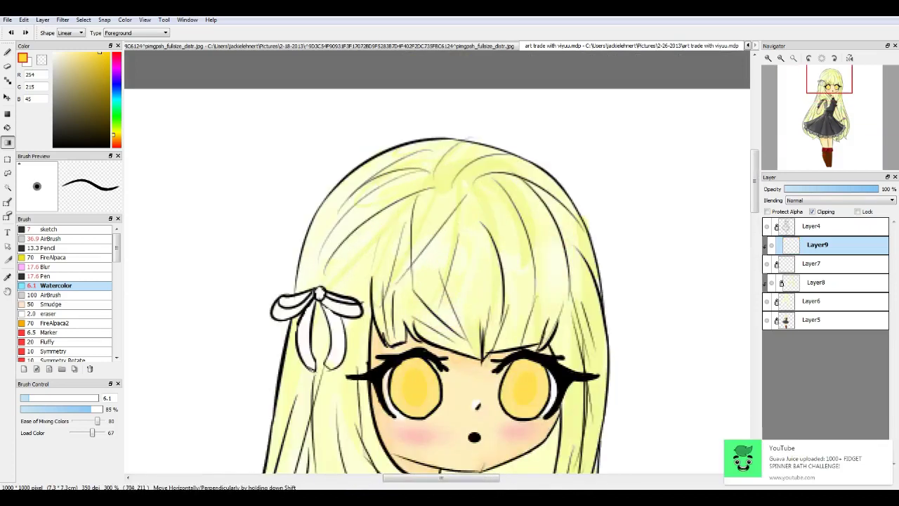
{"action": "double_click", "coordinate": [813, 263]}
{"action": "key", "text": "Escape"}
{"action": "double_click", "coordinate": [813, 264]}
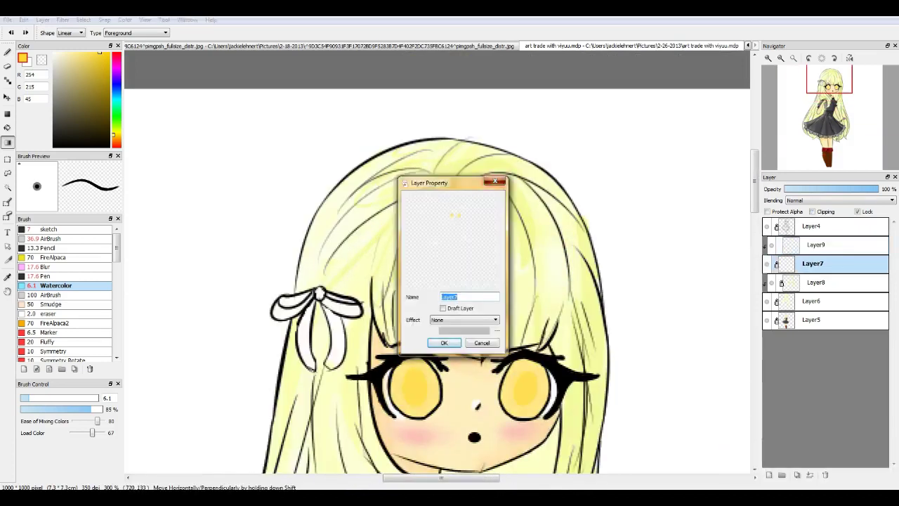
{"action": "key", "text": "Escape"}
Apply a linear golden yellow gradient (R 254, G 215, B 45) to the irises and clear its stray color from the hair
{"action": "left_click", "coordinate": [813, 244]}
{"action": "left_click_drag", "start_coordinate": [555, 243], "coordinate": [559, 291]}
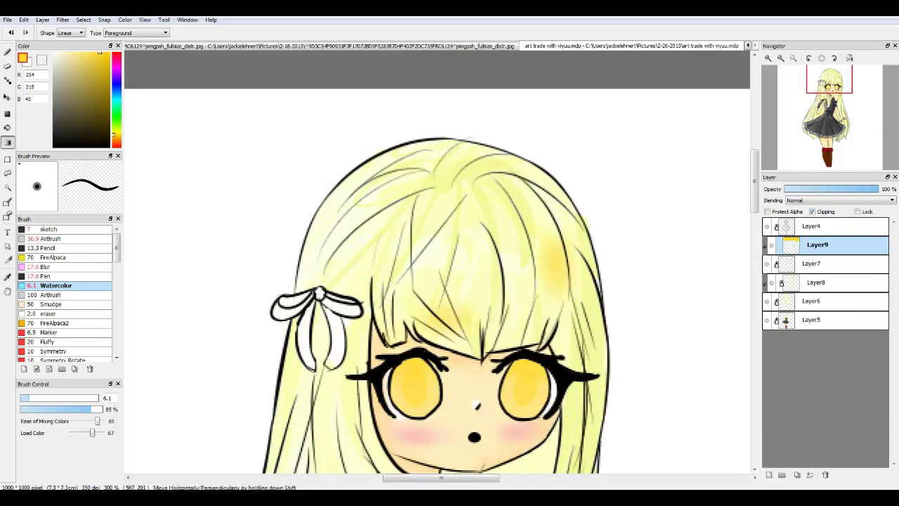
{"action": "key", "text": "e"}
{"action": "key", "text": "ctrl+z"}
{"action": "scroll", "coordinate": [421, 271], "scroll_direction": "up", "scroll_amount": 5}
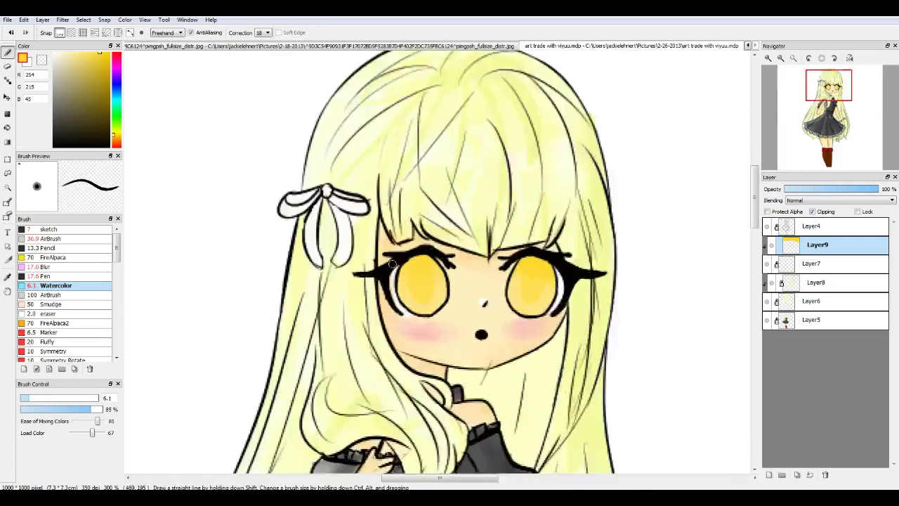
{"action": "left_click_drag", "start_coordinate": [610, 314], "coordinate": [612, 281]}
Paint white highlights on both irises on a new layer and set that layer's opacity to 53%
{"action": "key", "text": "ctrl+shift+n"}
{"action": "left_click_drag", "start_coordinate": [411, 251], "coordinate": [421, 283]}
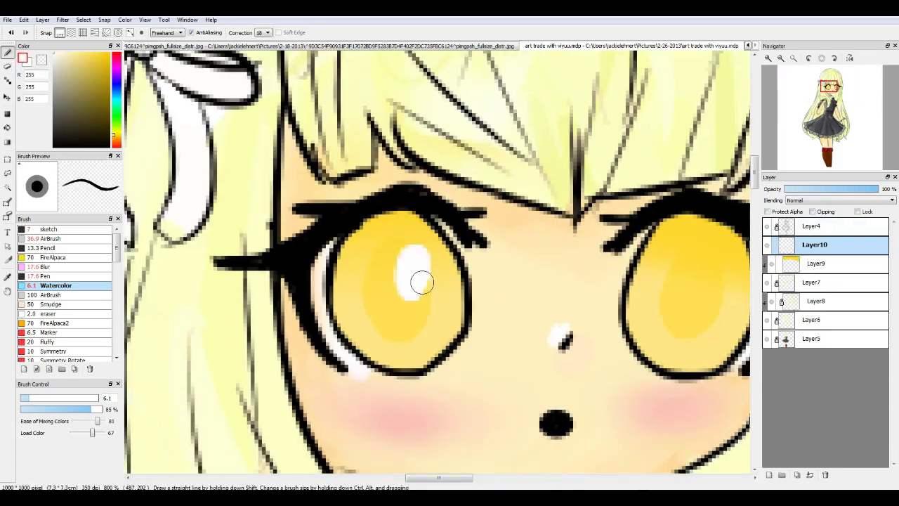
{"action": "left_click_drag", "start_coordinate": [726, 288], "coordinate": [717, 264]}
{"action": "scroll", "coordinate": [717, 263], "scroll_direction": "down", "scroll_amount": 6}
{"action": "scroll", "coordinate": [412, 355], "scroll_direction": "up", "scroll_amount": 4}
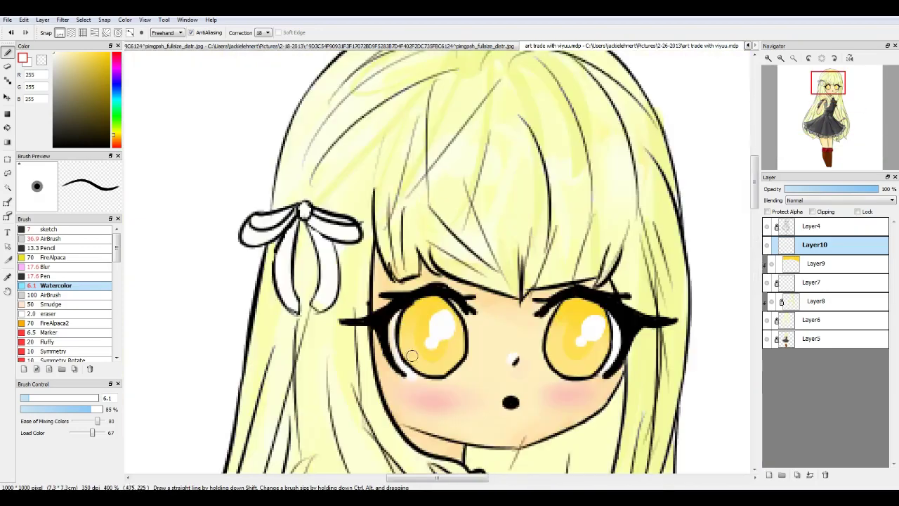
{"action": "left_click_drag", "start_coordinate": [878, 189], "coordinate": [836, 189]}
{"action": "scroll", "coordinate": [492, 281], "scroll_direction": "down", "scroll_amount": 3}
{"action": "scroll", "coordinate": [422, 316], "scroll_direction": "up", "scroll_amount": 4}
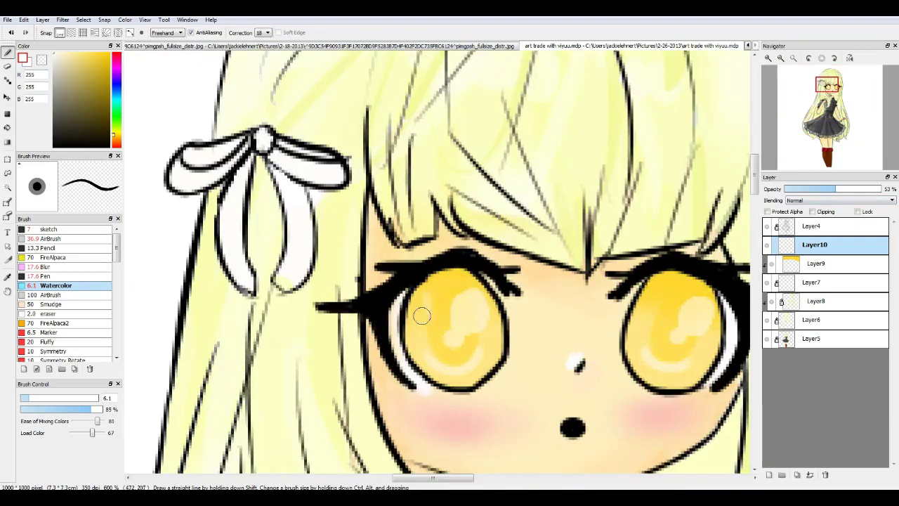
{"action": "scroll", "coordinate": [674, 310], "scroll_direction": "down", "scroll_amount": 3}
Paint a ring of rainbow-colored dots, from red through purple, blue, green and orange, around one iris on a new layer
{"action": "key", "text": "ctrl+shift+n"}
{"action": "scroll", "coordinate": [353, 283], "scroll_direction": "up", "scroll_amount": 4}
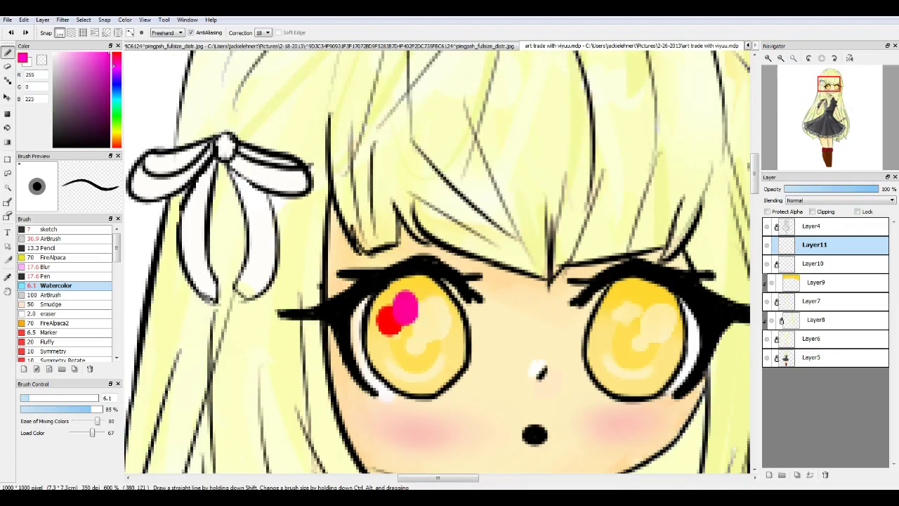
{"action": "mouse_move", "coordinate": [436, 318]}
{"action": "left_mouse_down"}
{"action": "mouse_move", "coordinate": [450, 340]}
{"action": "mouse_move", "coordinate": [430, 376]}
{"action": "mouse_move", "coordinate": [418, 378]}
{"action": "left_mouse_up"}
{"action": "left_click", "coordinate": [116, 91]}
{"action": "left_click", "coordinate": [116, 101]}
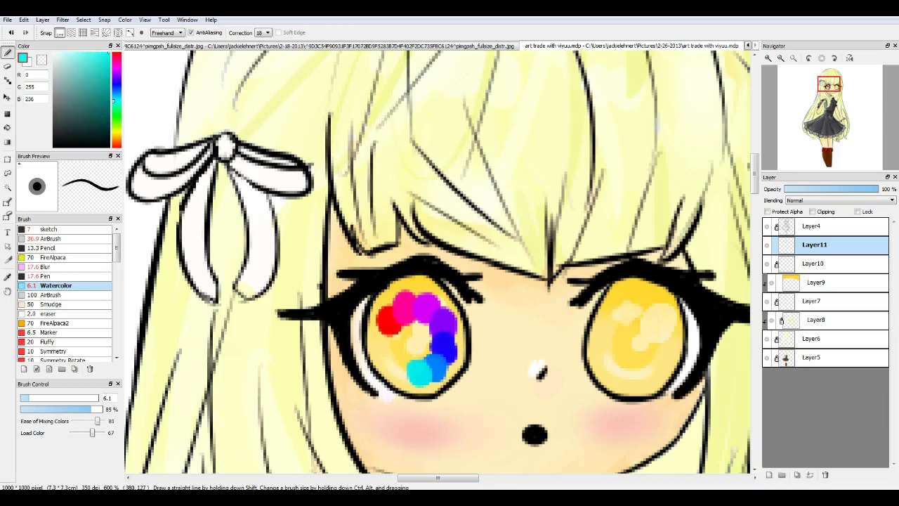
{"action": "left_click", "coordinate": [116, 125]}
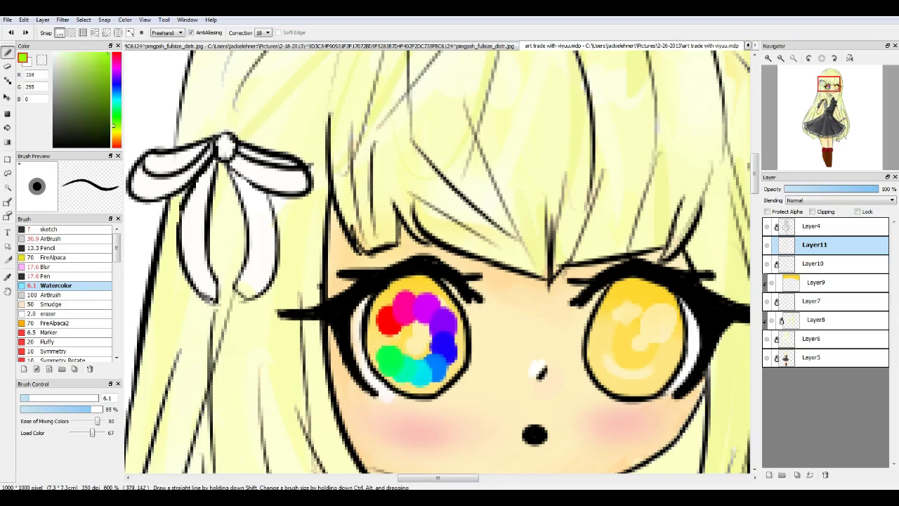
{"action": "left_click", "coordinate": [116, 137]}
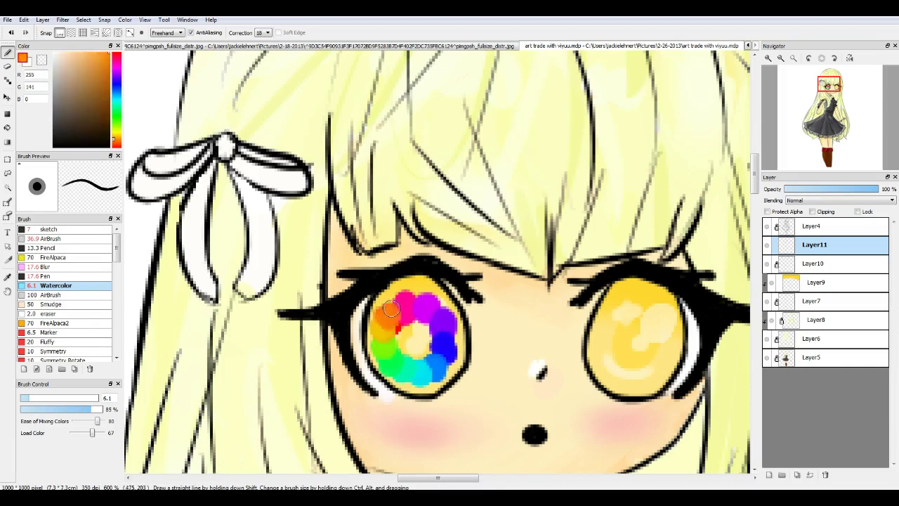
Lower the rainbow layer's opacity to 24% and merge it, with a copy on the other iris, into the highlight layer
{"action": "scroll", "coordinate": [391, 307], "scroll_direction": "down", "scroll_amount": 2}
{"action": "left_click_drag", "start_coordinate": [876, 189], "coordinate": [808, 189]}
{"action": "scroll", "coordinate": [436, 260], "scroll_direction": "down", "scroll_amount": 3}
{"action": "scroll", "coordinate": [436, 260], "scroll_direction": "up", "scroll_amount": 2}
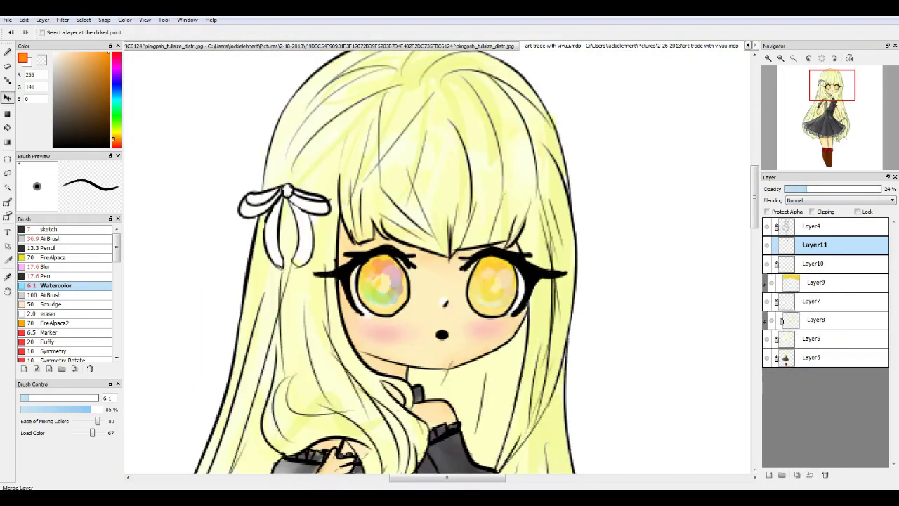
{"action": "left_click", "coordinate": [810, 474]}
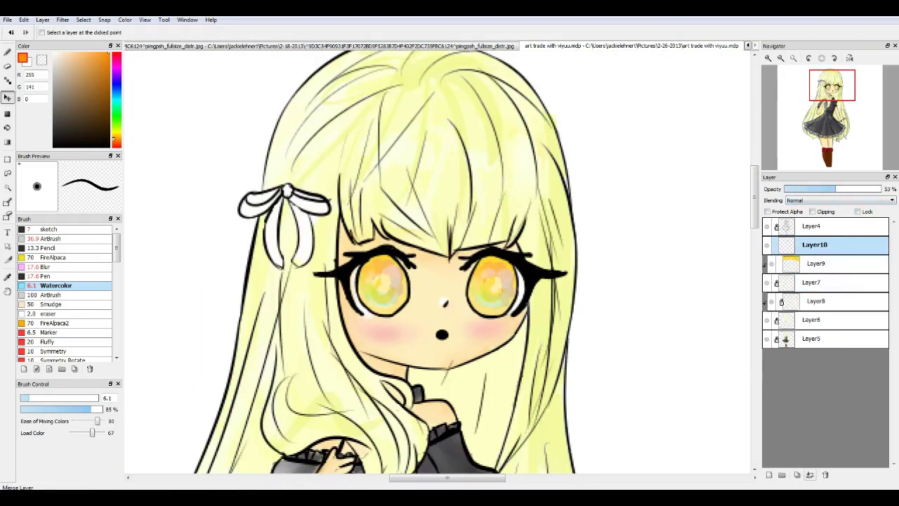
Paint fresh white highlights on both irises with the Watercolor brush on a new layer
{"action": "scroll", "coordinate": [394, 281], "scroll_direction": "down", "scroll_amount": 1}
{"action": "scroll", "coordinate": [394, 281], "scroll_direction": "up", "scroll_amount": 4}
{"action": "left_click", "coordinate": [769, 474]}
{"action": "key", "text": "b"}
{"action": "left_click_drag", "start_coordinate": [401, 218], "coordinate": [389, 252]}
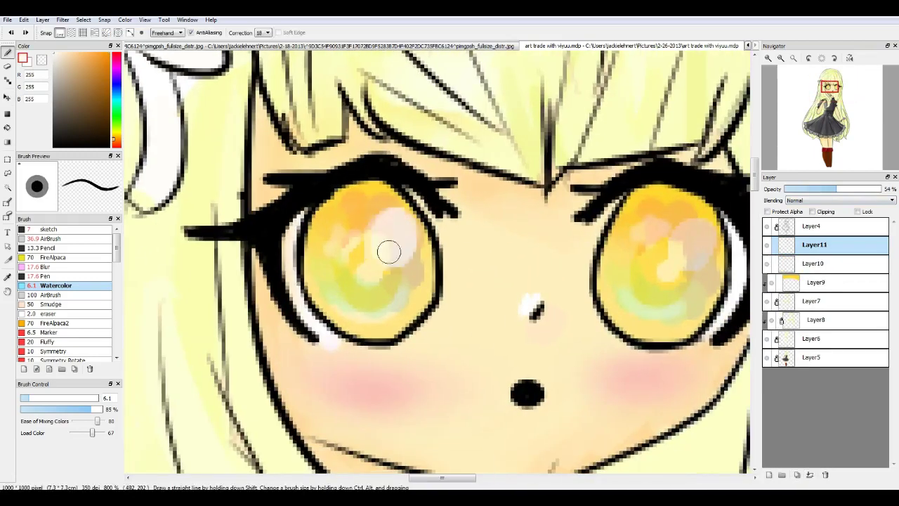
{"action": "left_click_drag", "start_coordinate": [678, 254], "coordinate": [706, 228]}
{"action": "scroll", "coordinate": [677, 254], "scroll_direction": "down", "scroll_amount": 4}
Set the opacity of Layer10, which holds the merged rainbow highlights, to 80%
{"action": "left_click", "coordinate": [815, 263]}
{"action": "scroll", "coordinate": [554, 266], "scroll_direction": "up", "scroll_amount": 1}
{"action": "scroll", "coordinate": [553, 267], "scroll_direction": "down", "scroll_amount": 1}
{"action": "scroll", "coordinate": [554, 267], "scroll_direction": "down", "scroll_amount": 2}
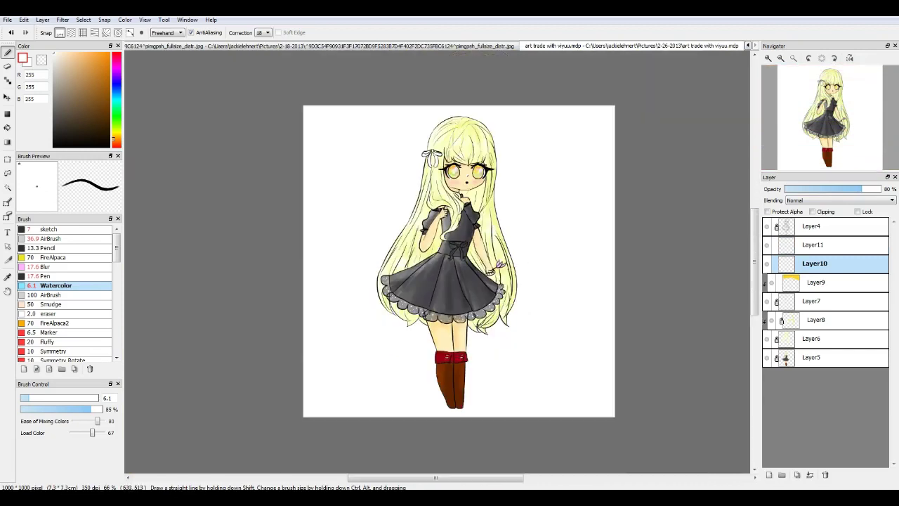
Unlock Layer5 and soften the shading on the legs and black skirt with the Blur brush at sizes 33 and 49
{"action": "left_click", "coordinate": [813, 357]}
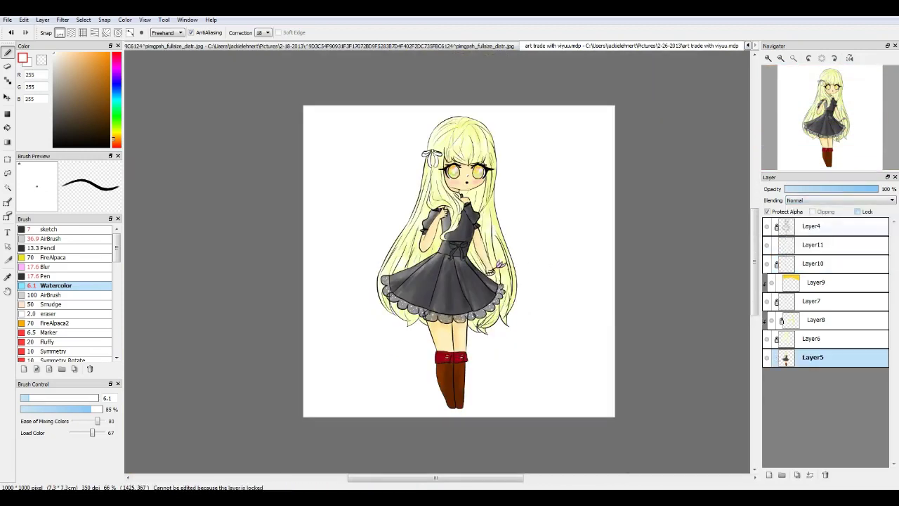
{"action": "scroll", "coordinate": [450, 309], "scroll_direction": "up", "scroll_amount": 3}
{"action": "left_click", "coordinate": [50, 294]}
{"action": "left_click", "coordinate": [46, 267]}
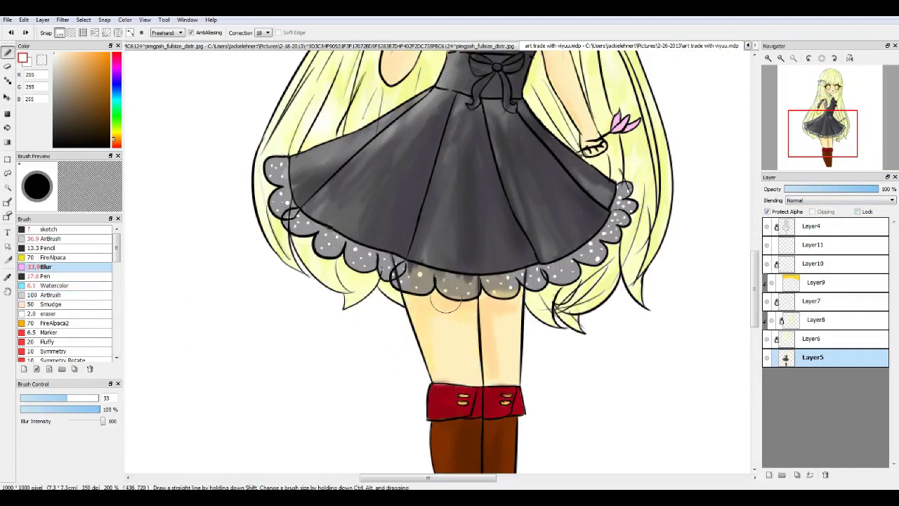
{"action": "left_click_drag", "start_coordinate": [420, 306], "coordinate": [378, 383]}
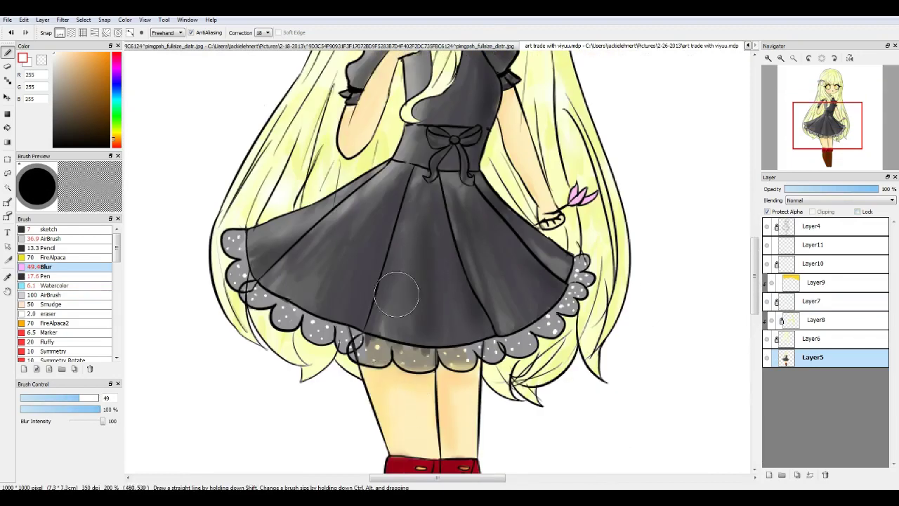
{"action": "scroll", "coordinate": [449, 267], "scroll_direction": "down", "scroll_amount": 3}
{"action": "scroll", "coordinate": [449, 267], "scroll_direction": "up", "scroll_amount": 3}
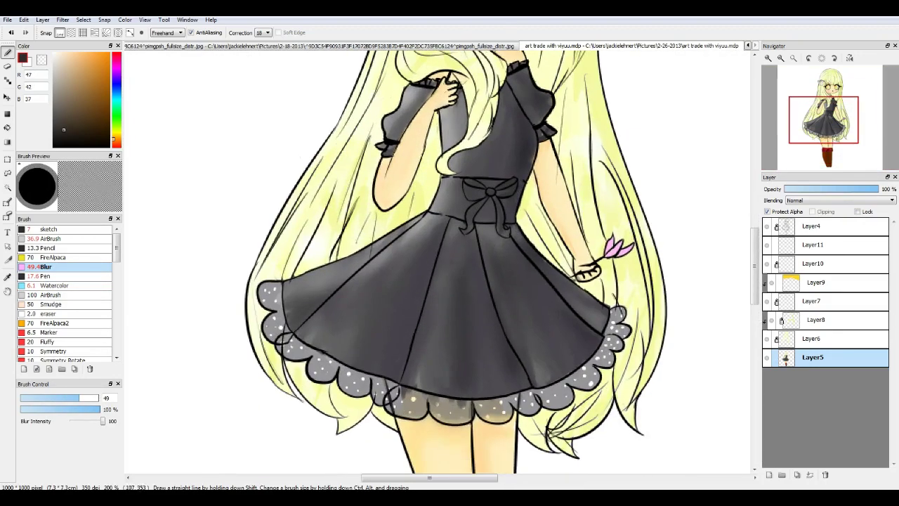
Look at the other open image with the Watercolor brush reselected, and add an empty layer beneath Layer5 in the drawing
{"action": "left_click", "coordinate": [44, 276]}
{"action": "left_click", "coordinate": [52, 303]}
{"action": "left_click", "coordinate": [54, 286]}
{"action": "scroll", "coordinate": [437, 260], "scroll_direction": "down", "scroll_amount": 3}
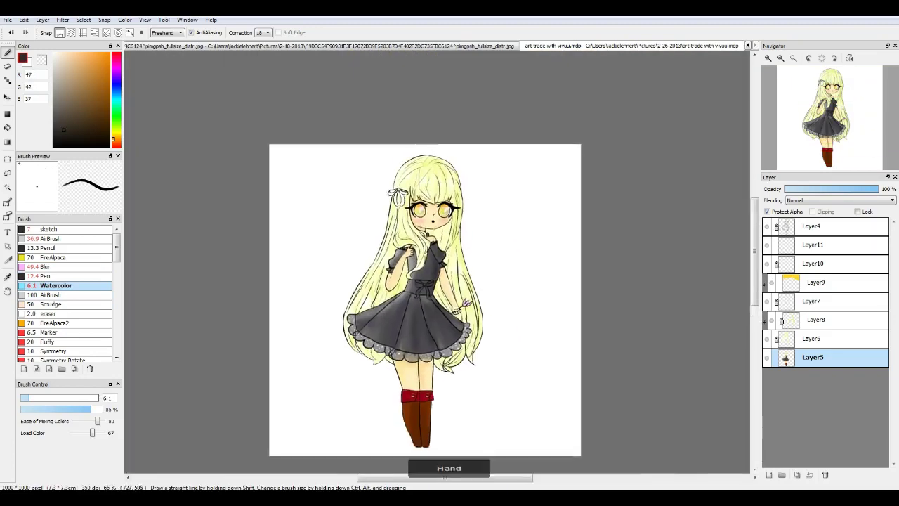
{"action": "left_click", "coordinate": [316, 46]}
{"action": "scroll", "coordinate": [437, 260], "scroll_direction": "down", "scroll_amount": 3}
{"action": "left_click", "coordinate": [703, 46]}
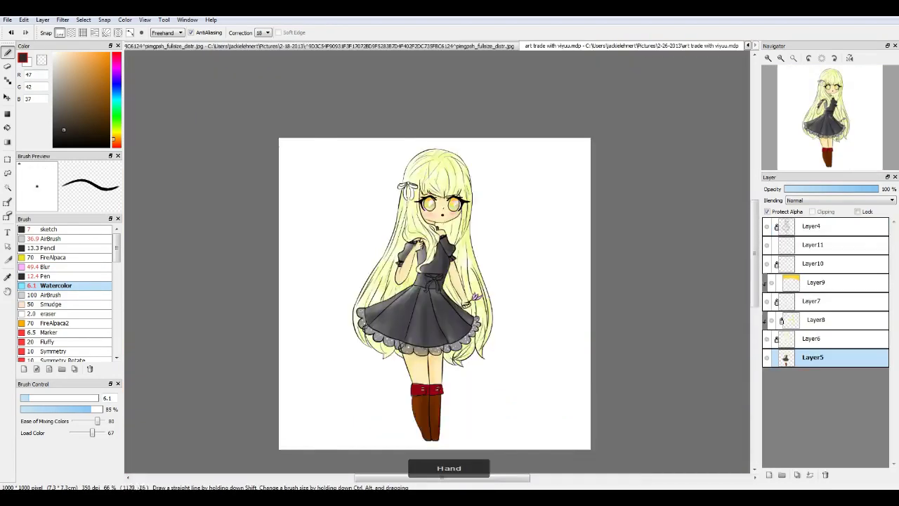
{"action": "key", "text": "ctrl+shift+n"}
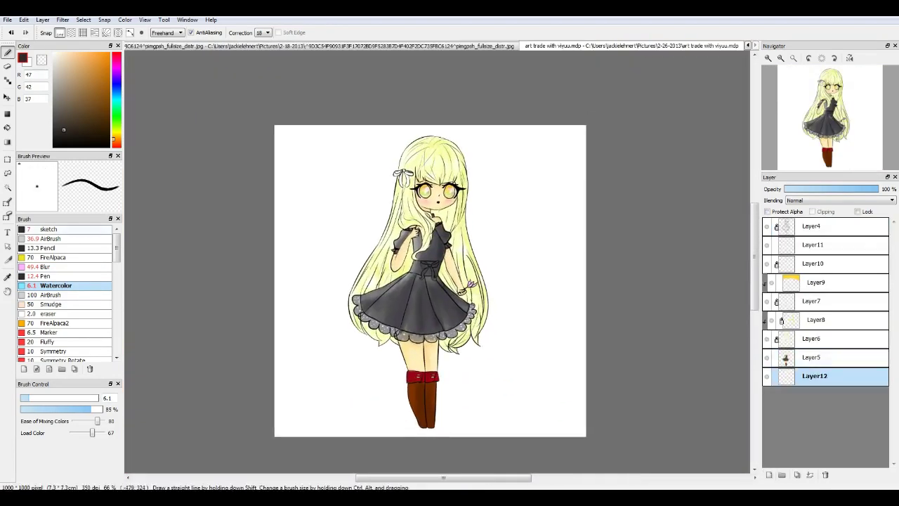
Create a new blank canvas and write the trade partner's name on it in cursive in dark plum (R 83, G 11, B 61)
{"action": "key", "text": "ctrl+n"}
{"action": "key", "text": "Return"}
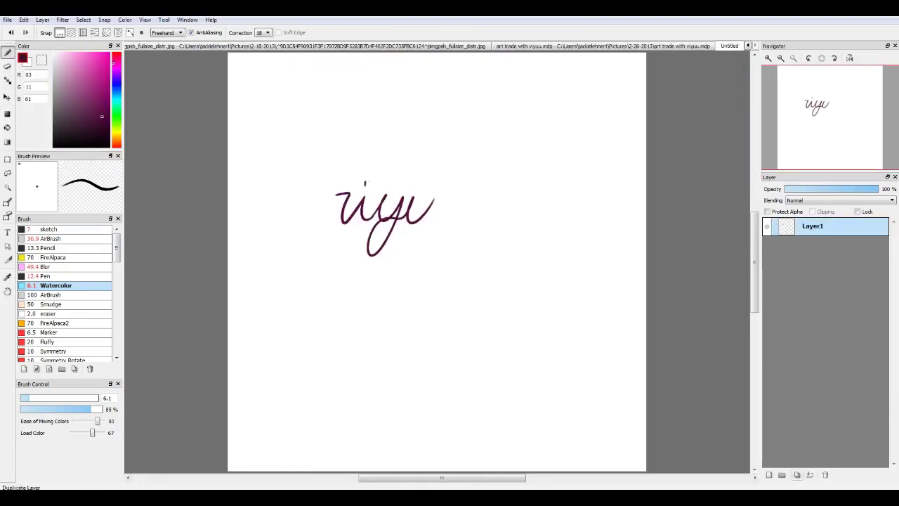
Duplicate, rotate and merge copies of the cursive name around its center to build a round pattern
{"action": "left_click", "coordinate": [797, 474]}
{"action": "key", "text": "ctrl+t"}
{"action": "key", "text": "Return"}
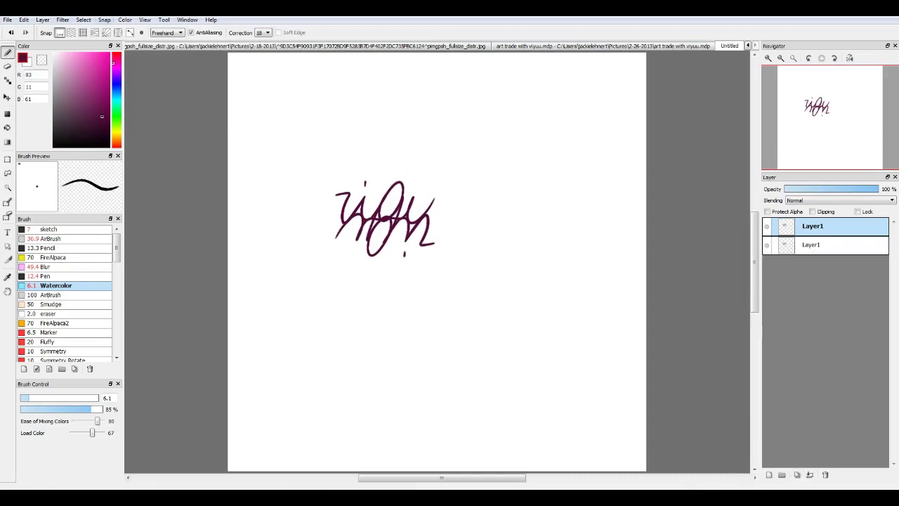
{"action": "key", "text": "ctrl+t"}
{"action": "key", "text": "Return"}
{"action": "key", "text": "ctrl+e"}
{"action": "key", "text": "ctrl+t"}
{"action": "key", "text": "Return"}
{"action": "key", "text": "alt+s"}
{"action": "key", "text": "ctrl+t"}
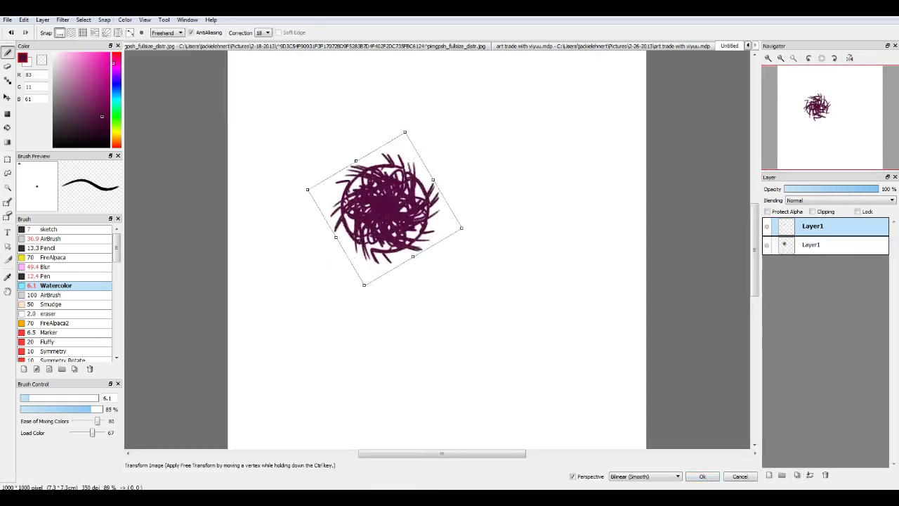
{"action": "key", "text": "Return"}
Discard the name pattern and write "Love" in dark plum (R 83, G 11, B 61) on a new layer
{"action": "key", "text": "ctrl+shift+n"}
{"action": "left_click_drag", "start_coordinate": [361, 201], "coordinate": [361, 177]}
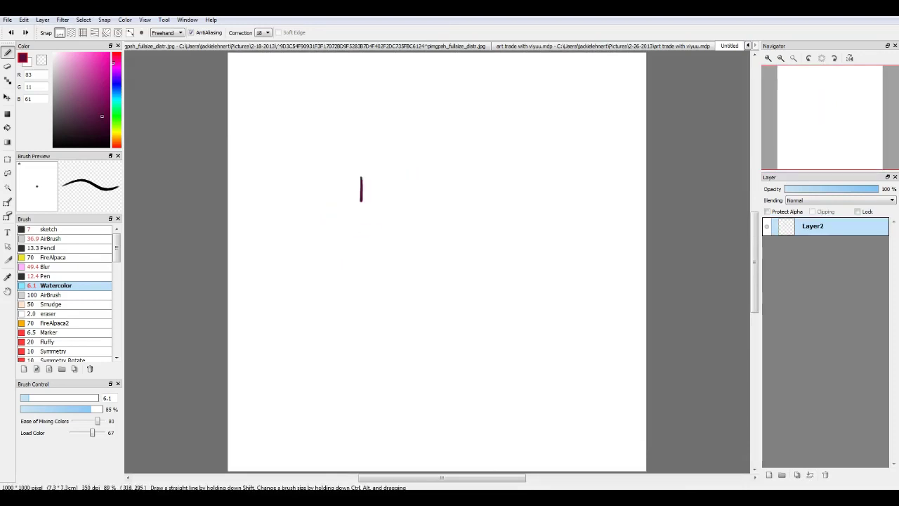
{"action": "left_click_drag", "start_coordinate": [462, 201], "coordinate": [475, 219]}
Duplicate, rotate and merge copies of the word "Love" around its center to form an octagonal mandala
{"action": "key", "text": "ctrl+t"}
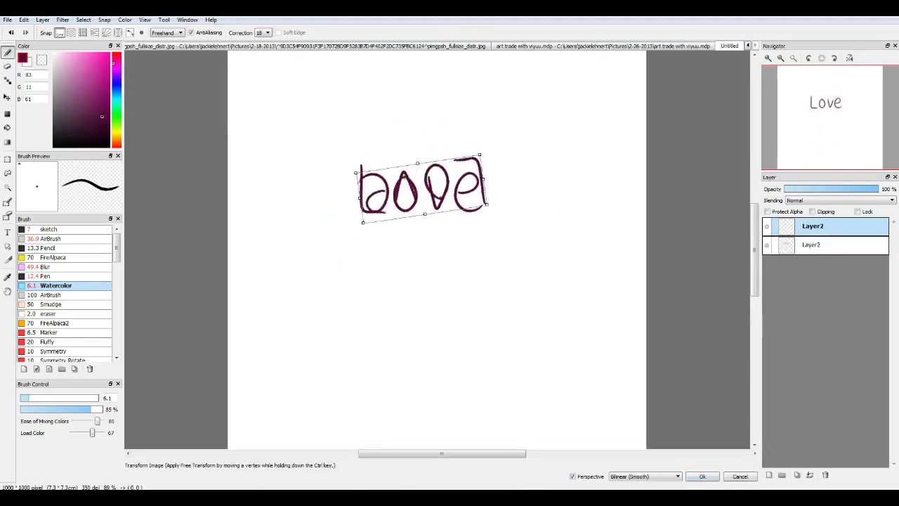
{"action": "key", "text": "Return"}
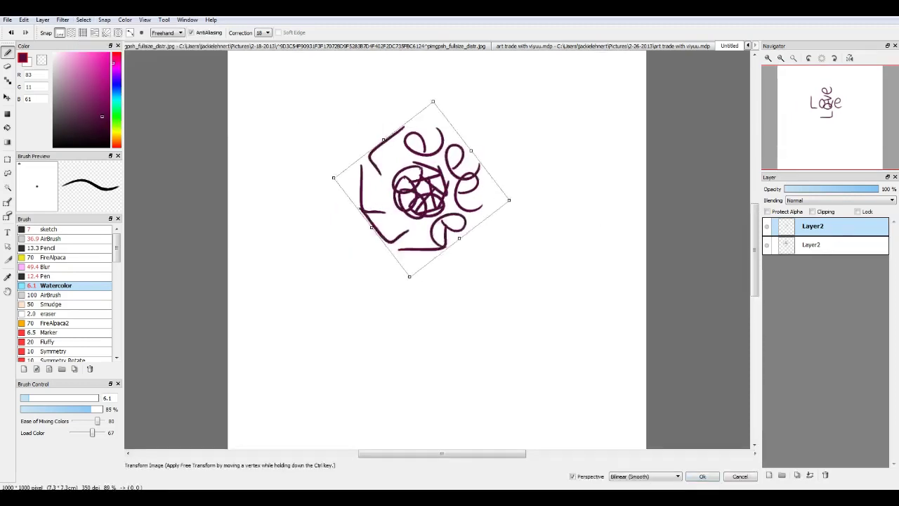
{"action": "key", "text": "Return"}
{"action": "left_click", "coordinate": [83, 19]}
{"action": "left_click", "coordinate": [102, 115]}
{"action": "key", "text": "Return"}
Try rotating a duplicate of the octagonal "Love" pattern slightly over the original
{"action": "left_click", "coordinate": [83, 19]}
{"action": "key", "text": "ctrl+t"}
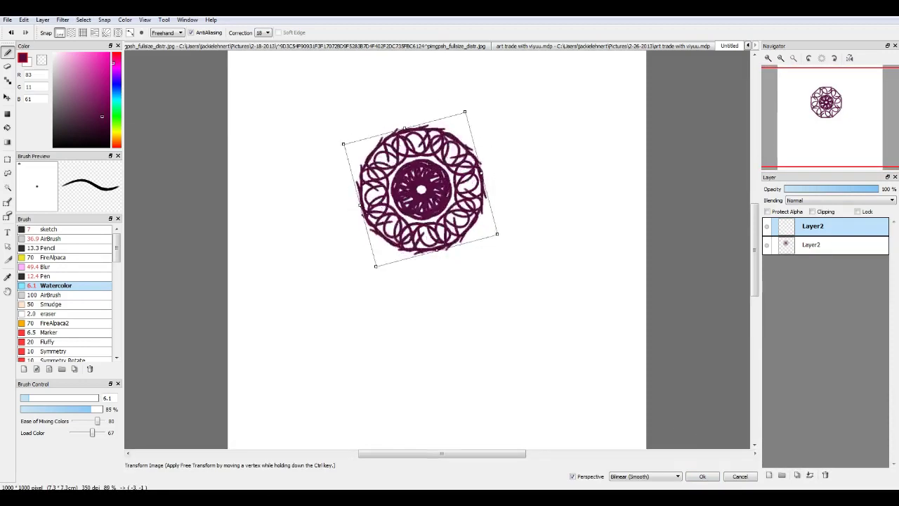
{"action": "key", "text": "Return"}
{"action": "key", "text": "ctrl+z"}
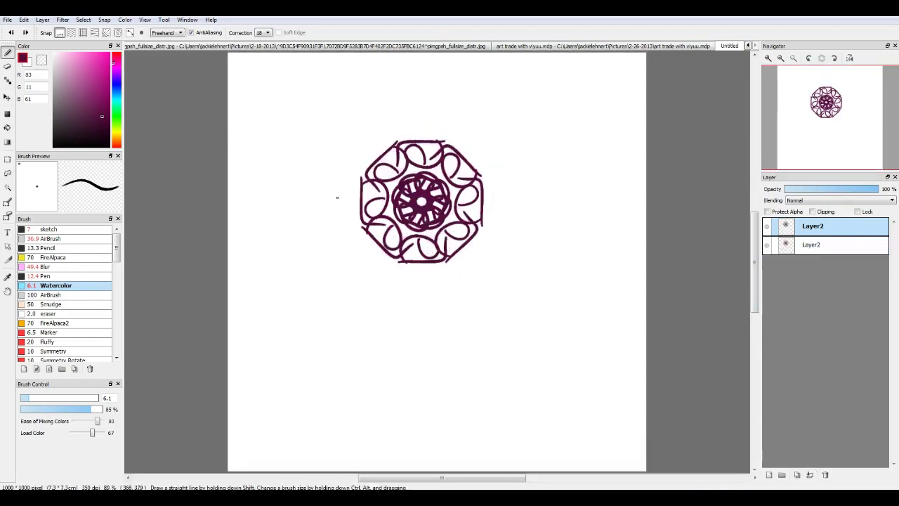
Overlay the rotated duplicate on the octagonal "Love" pattern and merge them into one round mandala
{"action": "key", "text": "ctrl+y"}
{"action": "key", "text": "ctrl+z"}
{"action": "key", "text": "ctrl+y"}
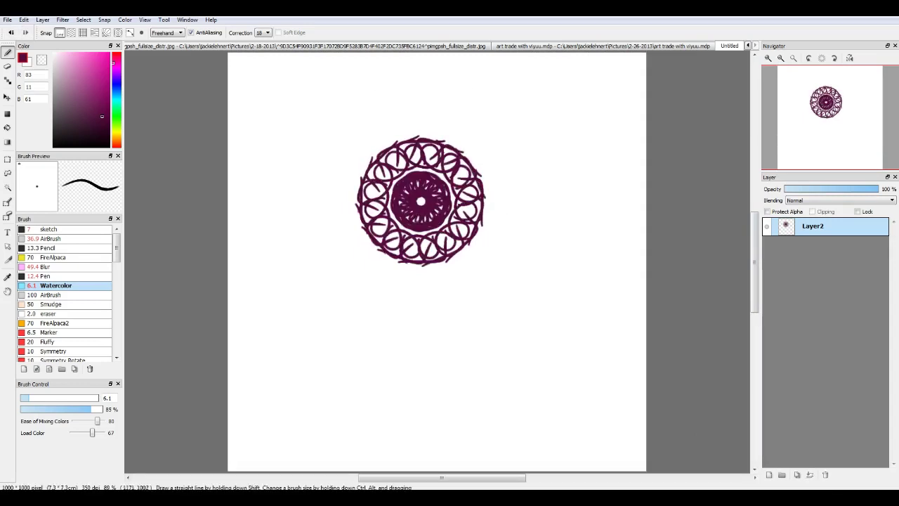
{"action": "left_click", "coordinate": [84, 19]}
{"action": "left_click", "coordinate": [91, 115]}
{"action": "key", "text": "Escape"}
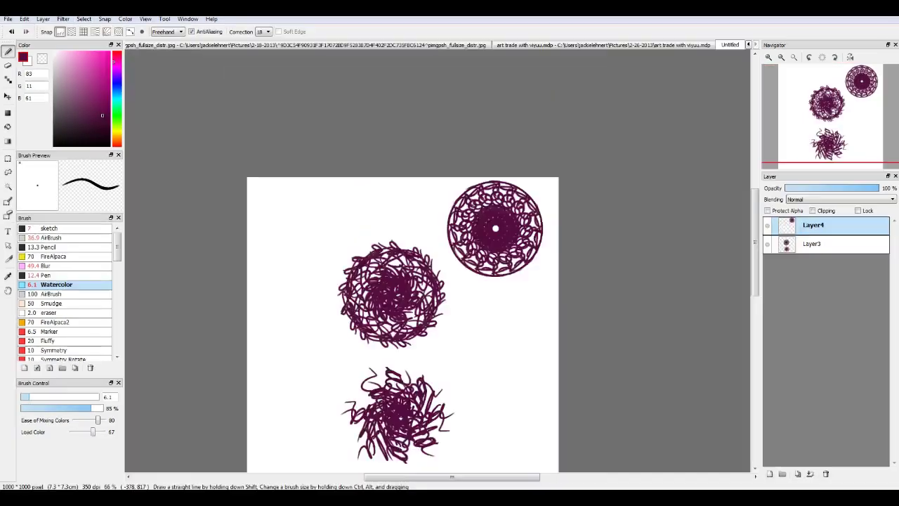
Write the note "I like this one" with an arrow to the upper round pattern and erase part of the arrow
{"action": "scroll", "coordinate": [407, 275], "scroll_direction": "up", "scroll_amount": 1}
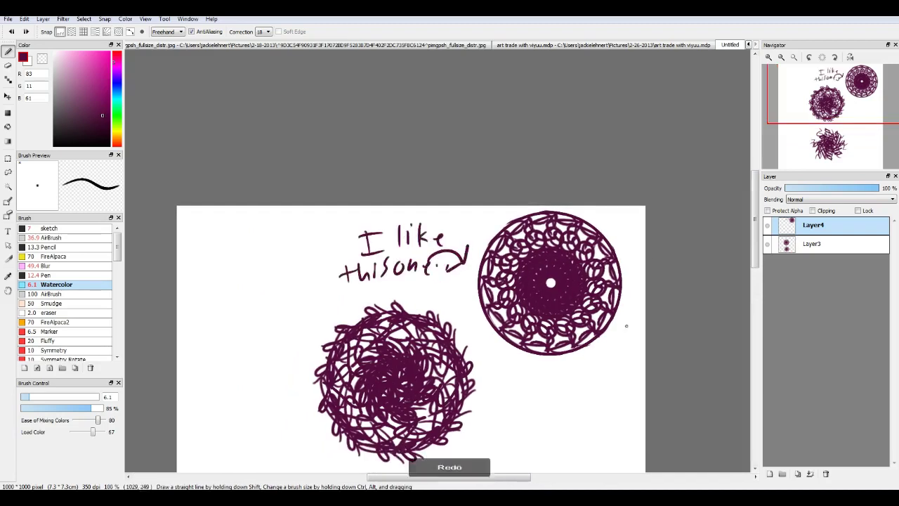
{"action": "key", "text": "e"}
{"action": "left_click_drag", "start_coordinate": [464, 262], "coordinate": [445, 244]}
{"action": "key", "text": "b"}
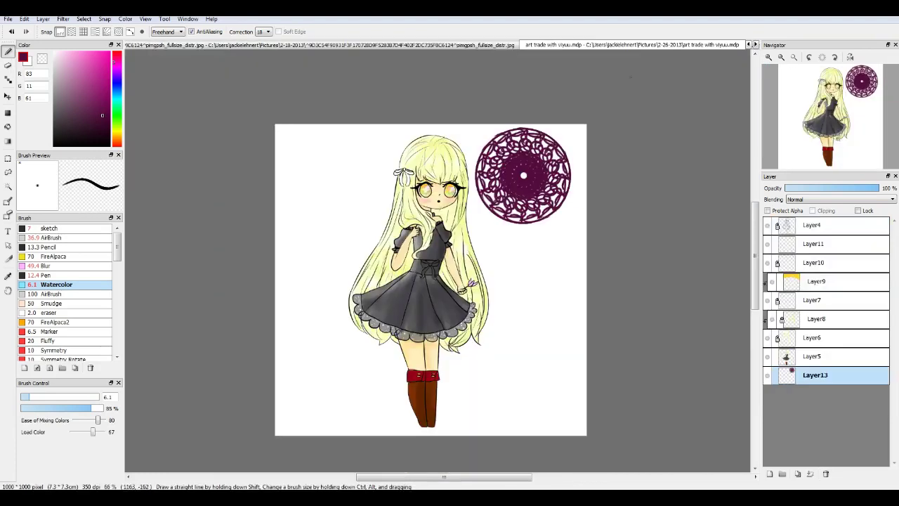
Close the pattern canvas and enlarge the mandala on Layer13 until it fills the art trade canvas behind the girl
{"action": "key", "text": "ctrl+w"}
{"action": "key", "text": "Return"}
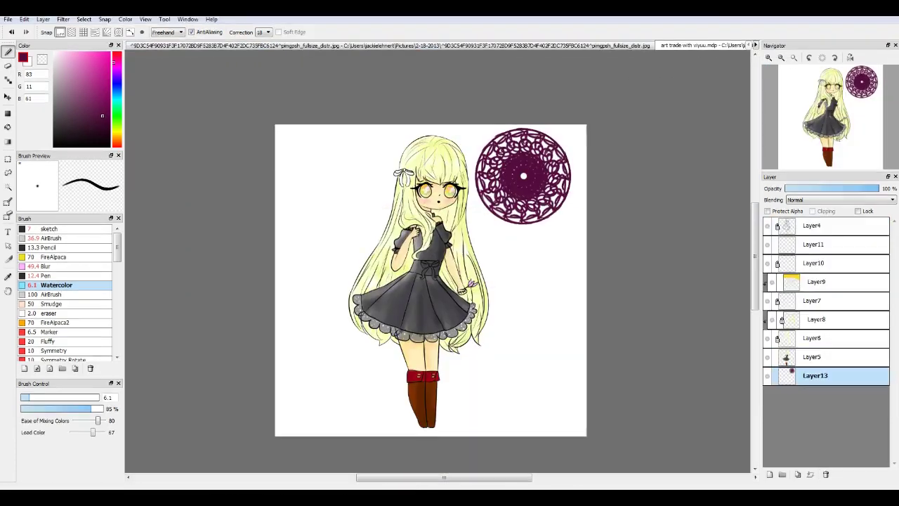
{"action": "key", "text": "ctrl+t"}
{"action": "left_click_drag", "start_coordinate": [316, 126], "coordinate": [273, 90]}
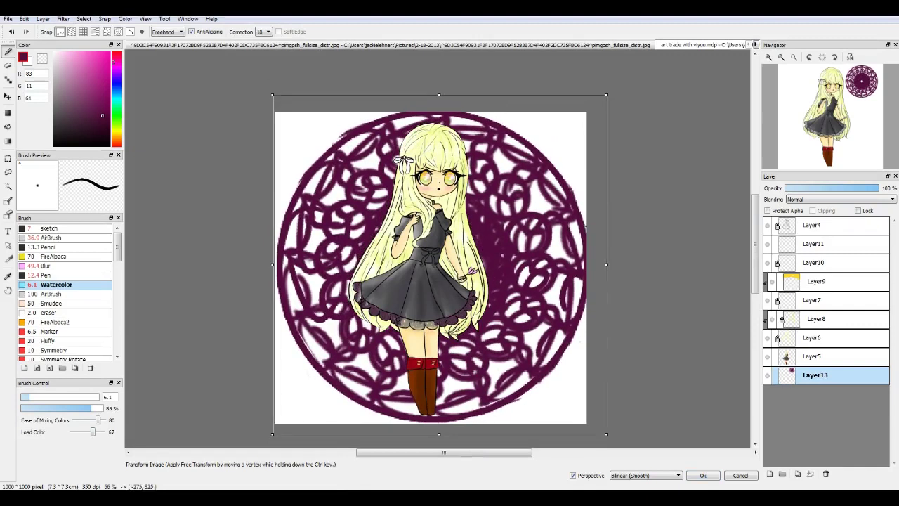
{"action": "key", "text": "Return"}
{"action": "key", "text": "b"}
Try a new clipped layer above Layer6, and delete it together with the clipped Layer8
{"action": "left_click", "coordinate": [814, 300]}
{"action": "left_click", "coordinate": [814, 338]}
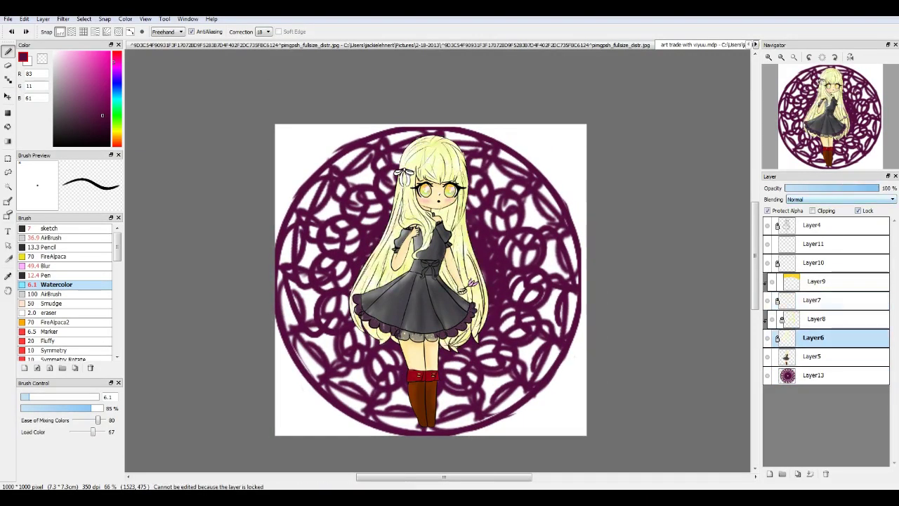
{"action": "scroll", "coordinate": [747, 274], "scroll_direction": "up", "scroll_amount": 1}
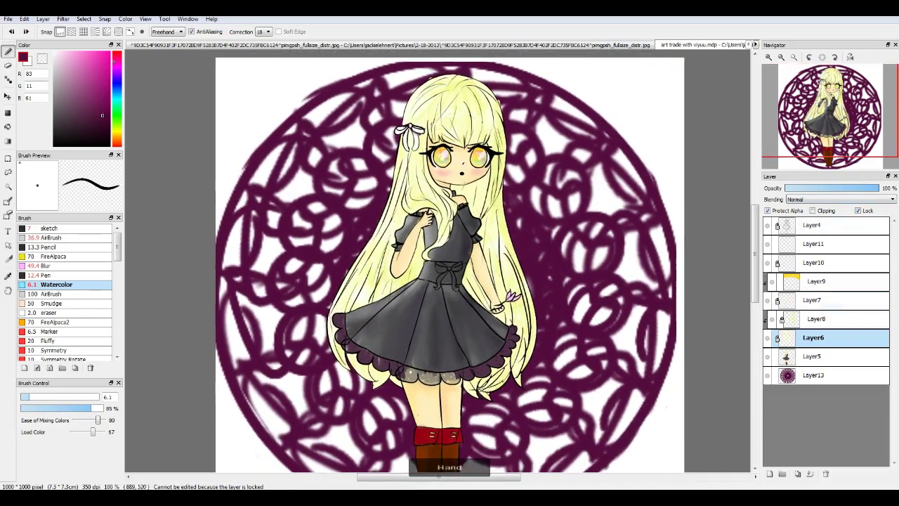
{"action": "key", "text": "ctrl+shift+n"}
{"action": "left_click", "coordinate": [818, 318]}
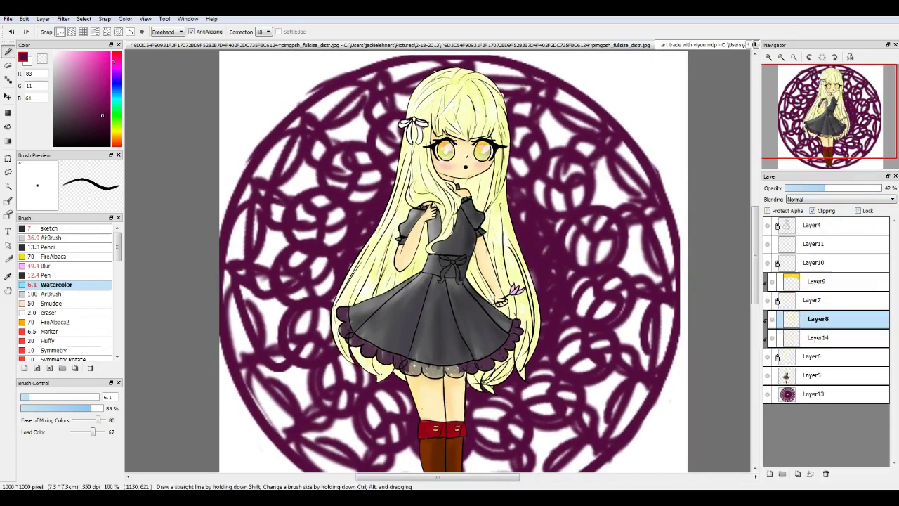
{"action": "left_click", "coordinate": [826, 474]}
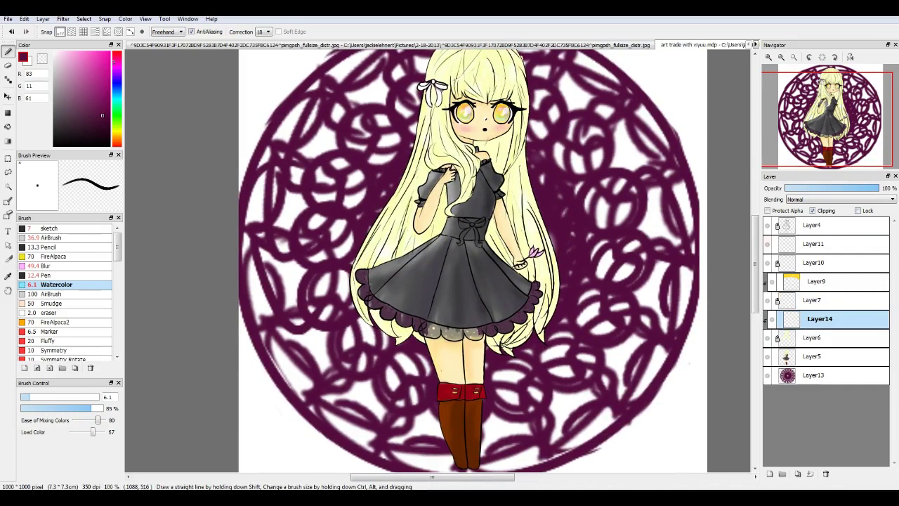
{"action": "left_click", "coordinate": [827, 474]}
{"action": "key", "text": "ctrl+z"}
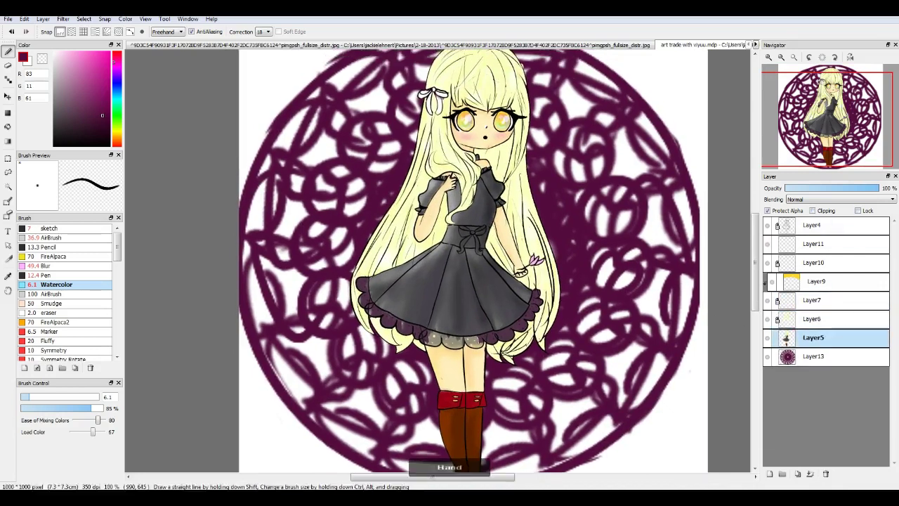
Paint white over the outfit on a new layer clipped to Layer5, lower its opacity to 24%, and merge it down
{"action": "left_click", "coordinate": [813, 211]}
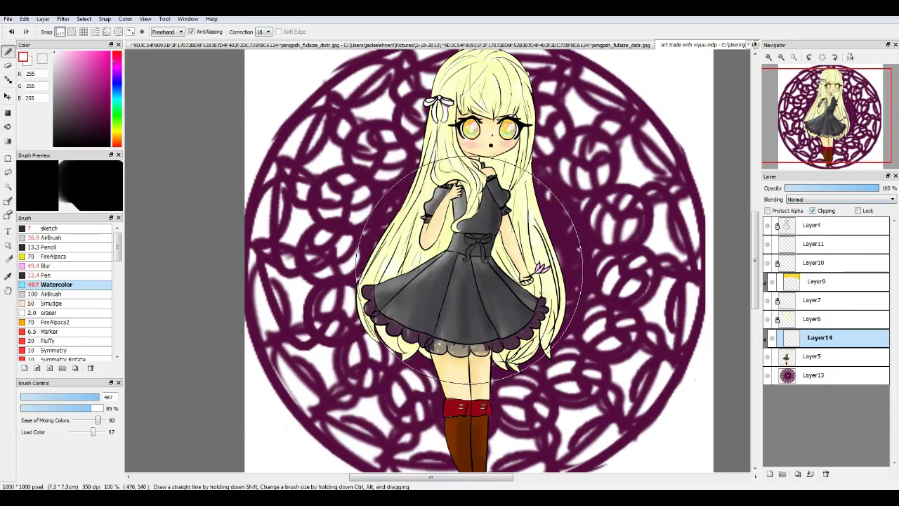
{"action": "left_click_drag", "start_coordinate": [394, 210], "coordinate": [506, 393]}
{"action": "left_click_drag", "start_coordinate": [878, 188], "coordinate": [831, 188]}
{"action": "key", "text": "ctrl+minus"}
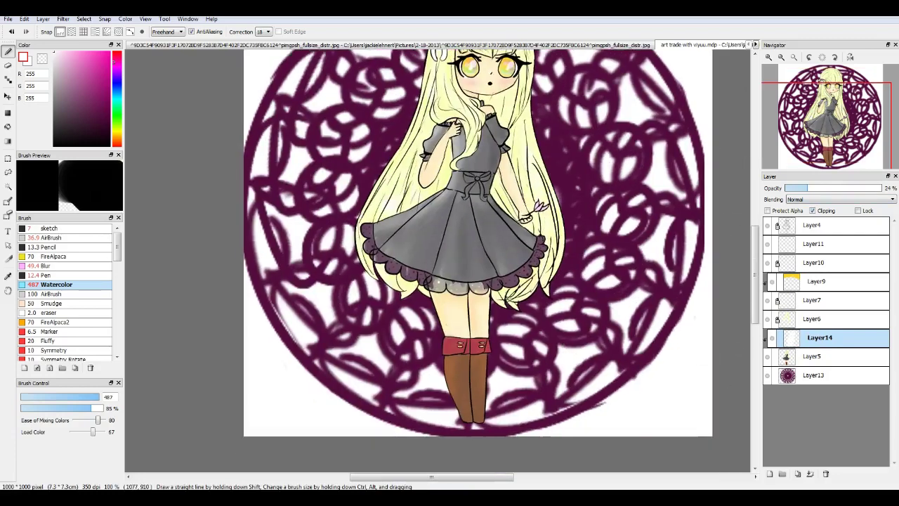
{"action": "key", "text": "ctrl+e"}
{"action": "key", "text": "ctrl+plus"}
{"action": "key", "text": "ctrl+minus"}
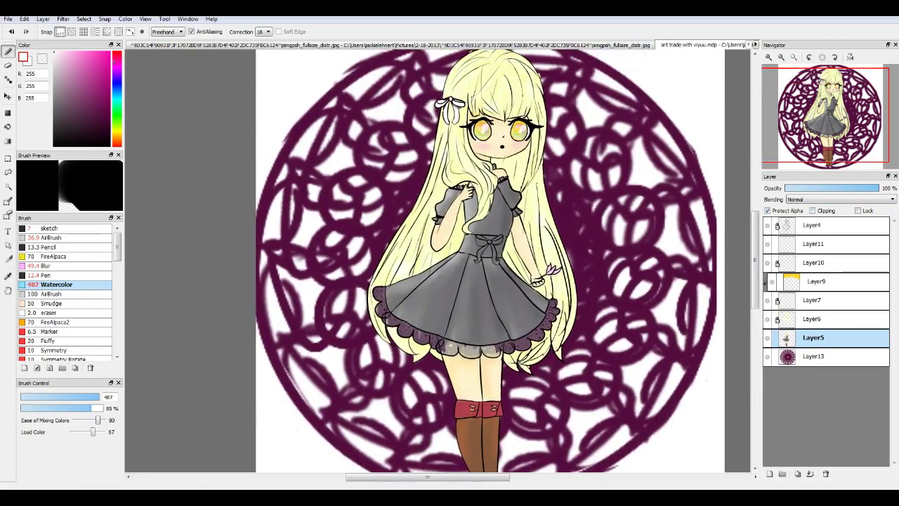
Repaint the boot cuffs in red (R 177, G 33, B 33) with the Watercolor brush at size 11
{"action": "key", "text": "x"}
{"action": "key", "text": "ctrl+plus"}
{"action": "key", "text": "ctrl+Tab"}
{"action": "key", "text": "ctrl+Tab"}
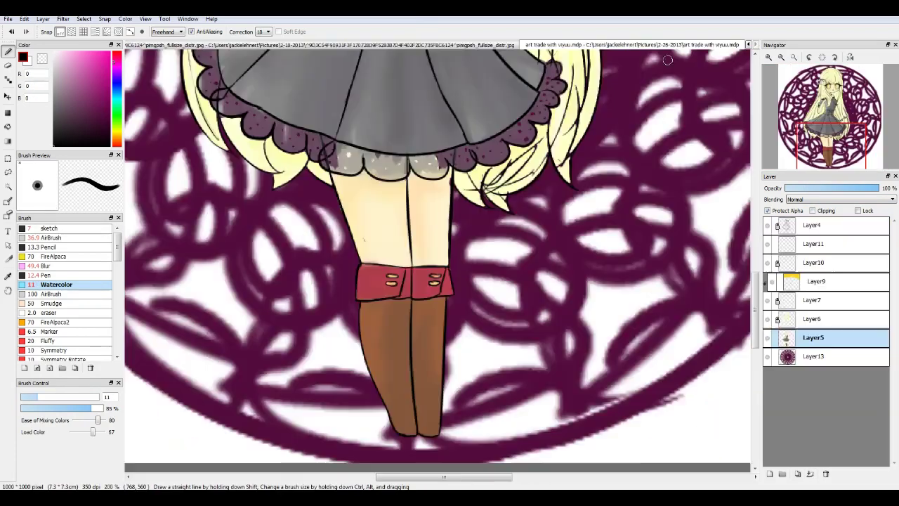
{"action": "key", "text": "ctrl+minus"}
{"action": "key", "text": "ctrl+plus"}
{"action": "key", "text": "ctrl+plus"}
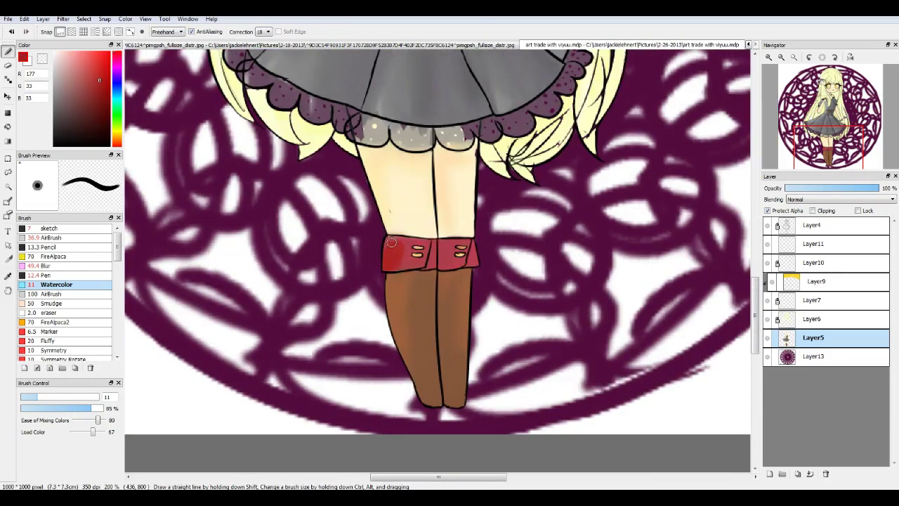
{"action": "key", "text": "ctrl+plus"}
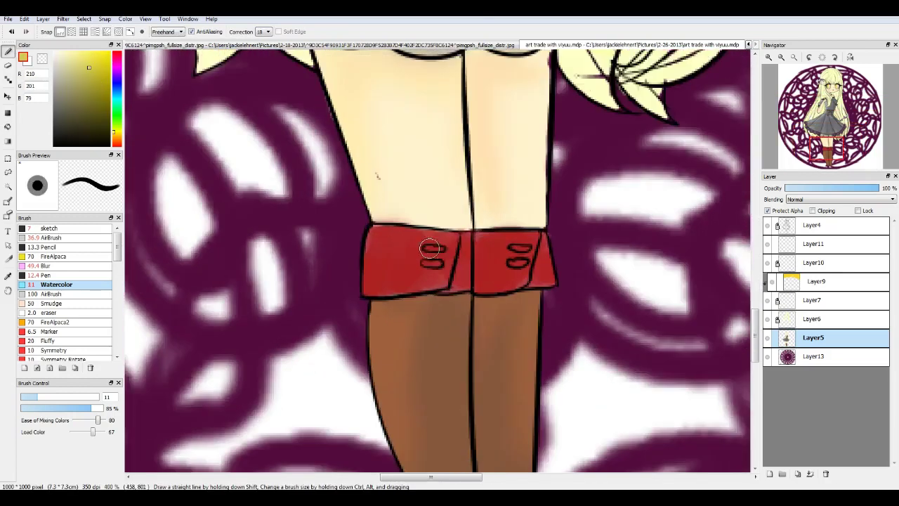
Repaint the small buttons on the boot cuffs in gold (R 210, G 201, B 79)
{"action": "key", "text": "ctrl+plus"}
{"action": "key", "text": "ctrl+minus"}
{"action": "key", "text": "ctrl+minus"}
{"action": "key", "text": "ctrl+minus"}
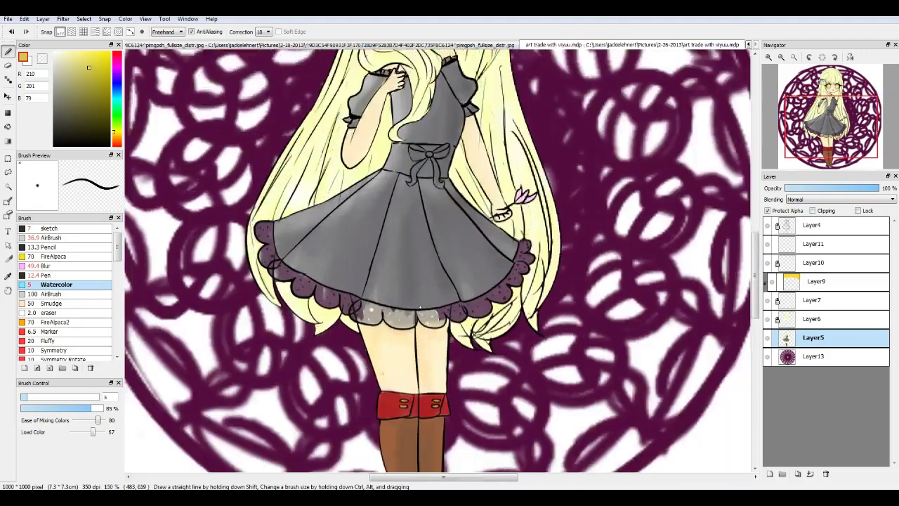
Repaint both boots in reddish brown (R 159, G 60, B 0) with the Watercolor brush
{"action": "key", "text": "ctrl+Tab"}
{"action": "key", "text": "ctrl+Tab"}
{"action": "left_click_drag", "start_coordinate": [382, 342], "coordinate": [407, 393]}
{"action": "mouse_move", "coordinate": [372, 317]}
{"action": "left_mouse_down"}
{"action": "mouse_move", "coordinate": [391, 324]}
{"action": "mouse_move", "coordinate": [393, 421]}
{"action": "mouse_move", "coordinate": [436, 414]}
{"action": "mouse_move", "coordinate": [404, 338]}
{"action": "left_mouse_up"}
{"action": "scroll", "coordinate": [436, 414], "scroll_direction": "down", "scroll_amount": 4}
{"action": "scroll", "coordinate": [395, 407], "scroll_direction": "up", "scroll_amount": 3}
{"action": "scroll", "coordinate": [436, 260], "scroll_direction": "down", "scroll_amount": 2}
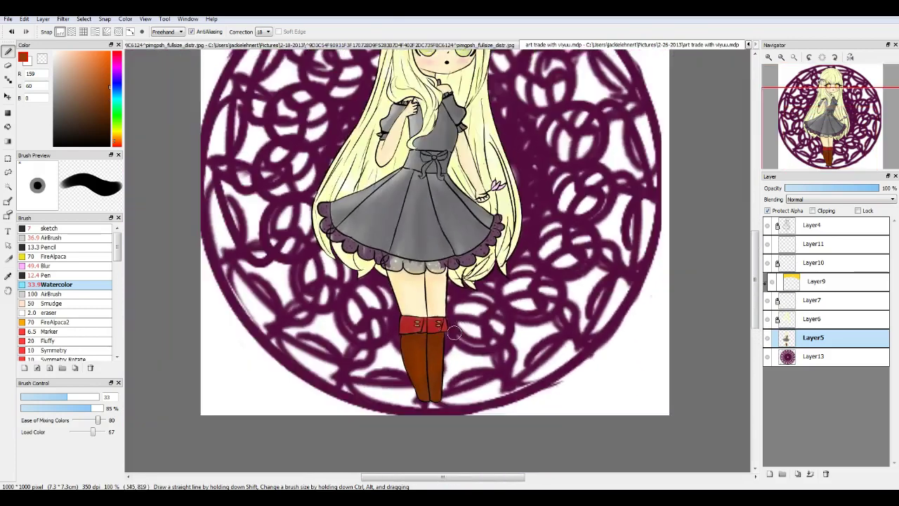
Recolor the mandala on Layer13 light pink (R 245, G 175, B 236) using the Watercolor brush at size 1000
{"action": "scroll", "coordinate": [435, 260], "scroll_direction": "up", "scroll_amount": 1}
{"action": "left_click", "coordinate": [815, 356]}
{"action": "key", "text": "ctrl+Tab"}
{"action": "key", "text": "ctrl+Tab"}
{"action": "left_click", "coordinate": [495, 269], "text": "alt"}
{"action": "mouse_move", "coordinate": [434, 261]}
{"action": "left_mouse_down"}
{"action": "mouse_move", "coordinate": [457, 261]}
{"action": "mouse_move", "coordinate": [491, 281]}
{"action": "left_mouse_up"}
{"action": "scroll", "coordinate": [449, 274], "scroll_direction": "down", "scroll_amount": 3}
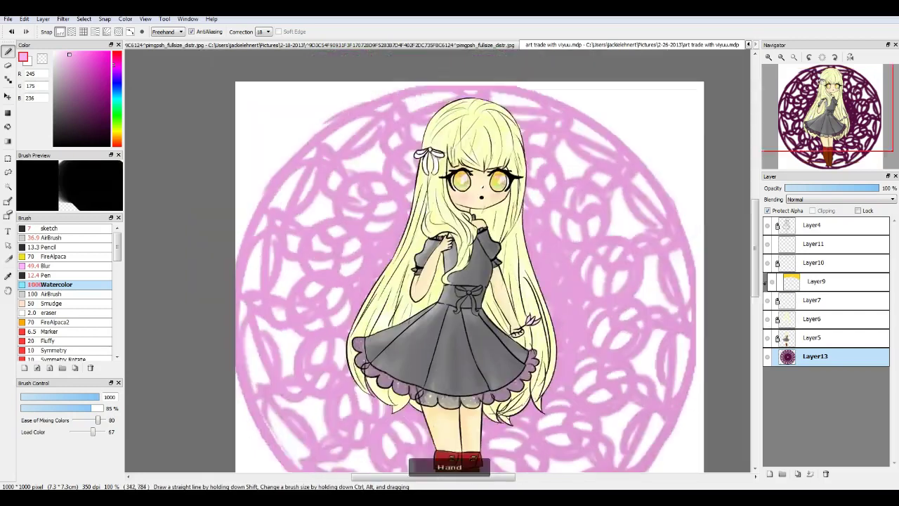
Lock the artwork layers, add a new layer beneath the mandala, and paint it light blue (R 191, G 240, B 255)
{"action": "left_click", "coordinate": [818, 281]}
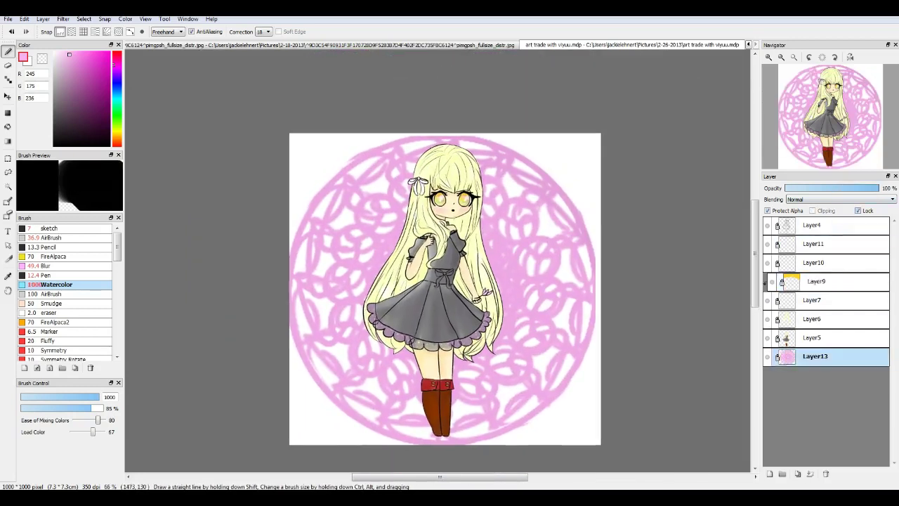
{"action": "left_click", "coordinate": [816, 356]}
{"action": "left_click", "coordinate": [769, 474]}
{"action": "left_click", "coordinate": [329, 147]}
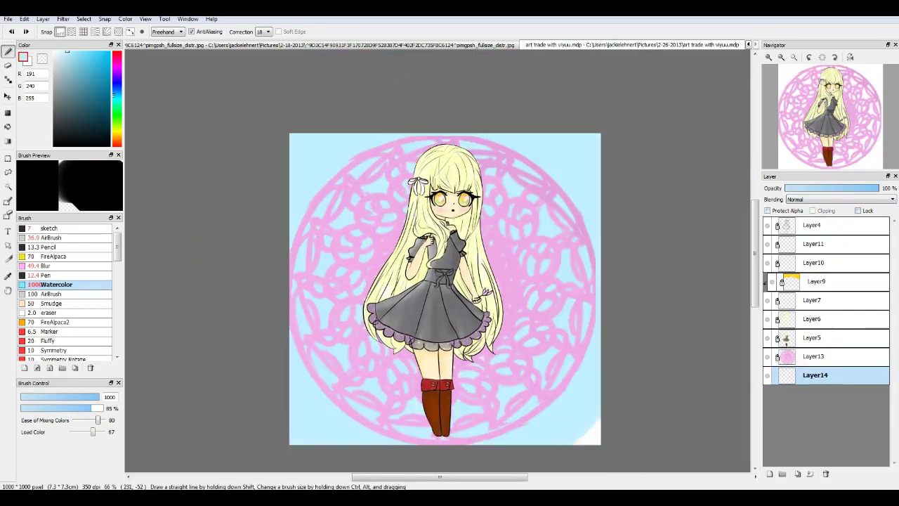
Stamp pale pink (R 255, G 191, B 204) flowers in the background's corners using the flower brush at size 375
{"action": "scroll", "coordinate": [67, 291], "scroll_direction": "down", "scroll_amount": 5}
{"action": "scroll", "coordinate": [67, 292], "scroll_direction": "up", "scroll_amount": 3}
{"action": "scroll", "coordinate": [66, 292], "scroll_direction": "down", "scroll_amount": 6}
{"action": "scroll", "coordinate": [67, 253], "scroll_direction": "up", "scroll_amount": 1}
{"action": "left_click", "coordinate": [66, 278]}
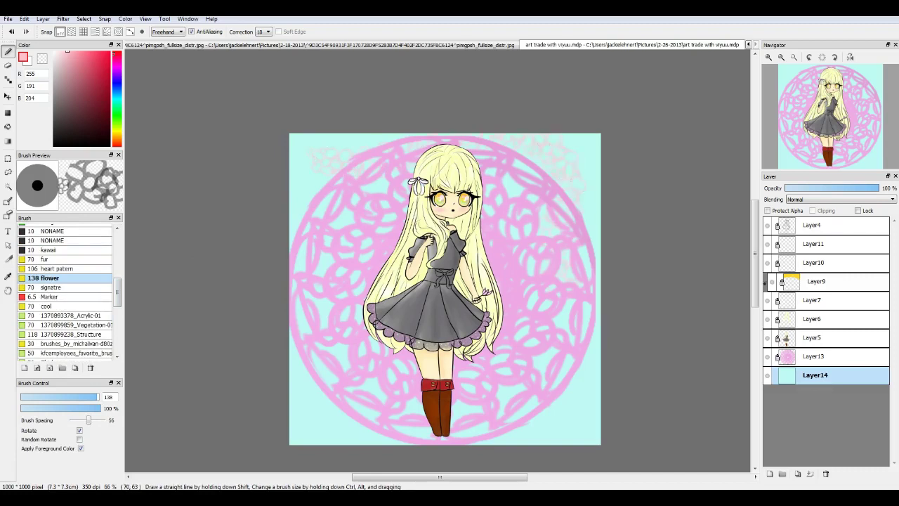
{"action": "left_click_drag", "start_coordinate": [314, 159], "coordinate": [324, 160]}
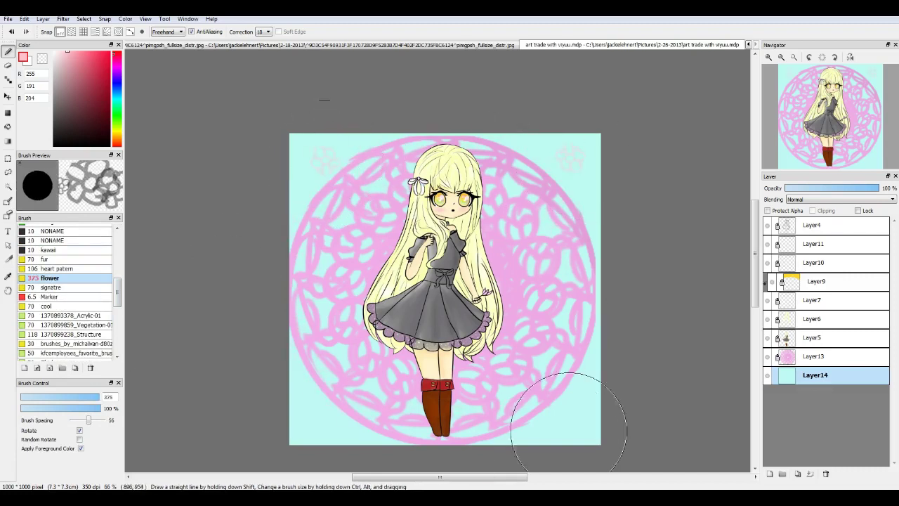
Cover a new layer with purple (R 97, G 52, B 189) flower-brush strokes at size 1000 and place it beneath the mandala
{"action": "scroll", "coordinate": [316, 418], "scroll_direction": "down", "scroll_amount": 1}
{"action": "left_click", "coordinate": [814, 356]}
{"action": "left_click", "coordinate": [770, 474]}
{"action": "left_click_drag", "start_coordinate": [315, 393], "coordinate": [315, 272]}
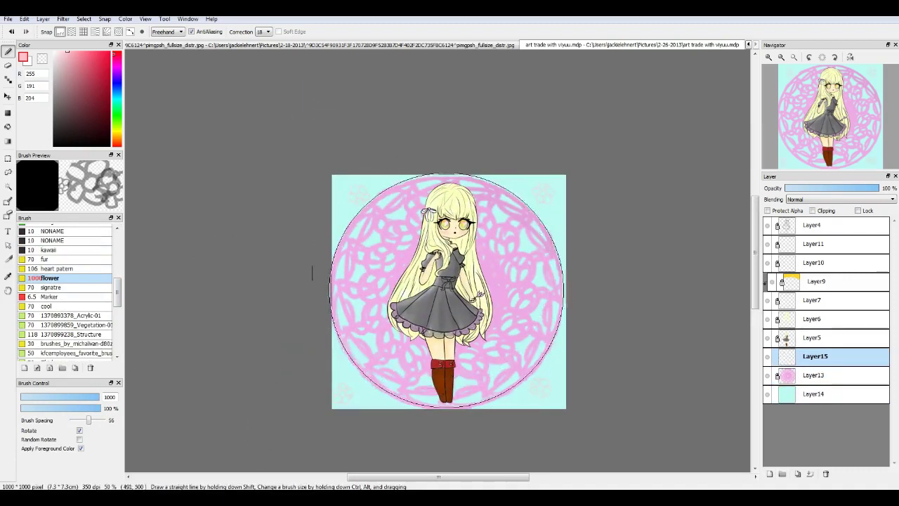
{"action": "left_click", "coordinate": [95, 75]}
{"action": "left_click_drag", "start_coordinate": [449, 317], "coordinate": [293, 260]}
{"action": "key", "text": "ctrl+z"}
{"action": "left_click_drag", "start_coordinate": [394, 211], "coordinate": [486, 271]}
{"action": "key", "text": "ctrl+z"}
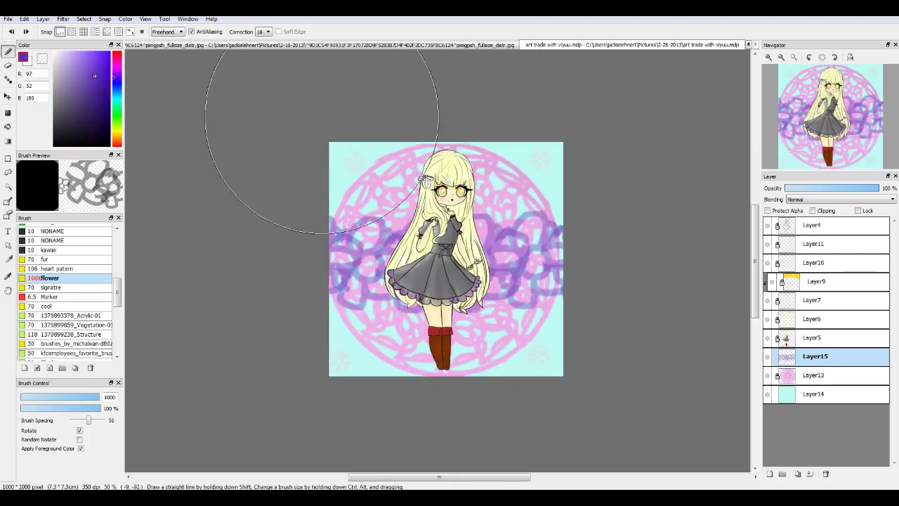
{"action": "mouse_move", "coordinate": [446, 232]}
{"action": "left_mouse_down"}
{"action": "mouse_move", "coordinate": [542, 365]}
{"action": "mouse_move", "coordinate": [492, 211]}
{"action": "left_mouse_up"}
{"action": "left_click_drag", "start_coordinate": [813, 375], "coordinate": [813, 351]}
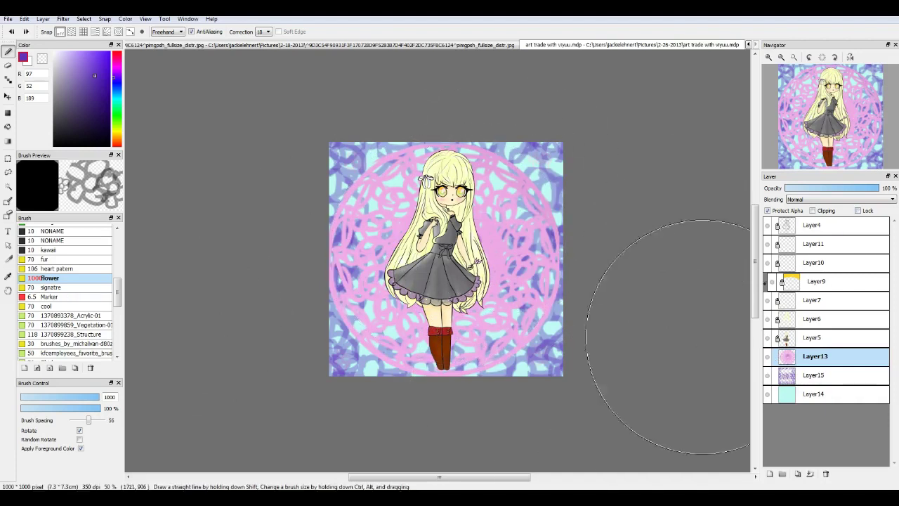
Sign the lower-left corner of the artwork with underlined white initials and a round flower using the 6.5 Marker
{"action": "left_click", "coordinate": [49, 296]}
{"action": "scroll", "coordinate": [391, 435], "scroll_direction": "up", "scroll_amount": 2}
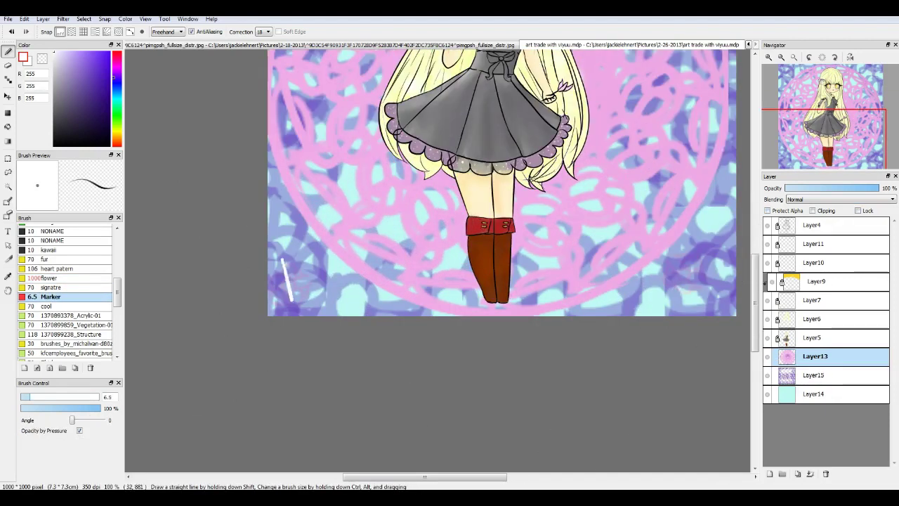
{"action": "scroll", "coordinate": [316, 273], "scroll_direction": "up", "scroll_amount": 1}
{"action": "left_click_drag", "start_coordinate": [313, 295], "coordinate": [318, 322]}
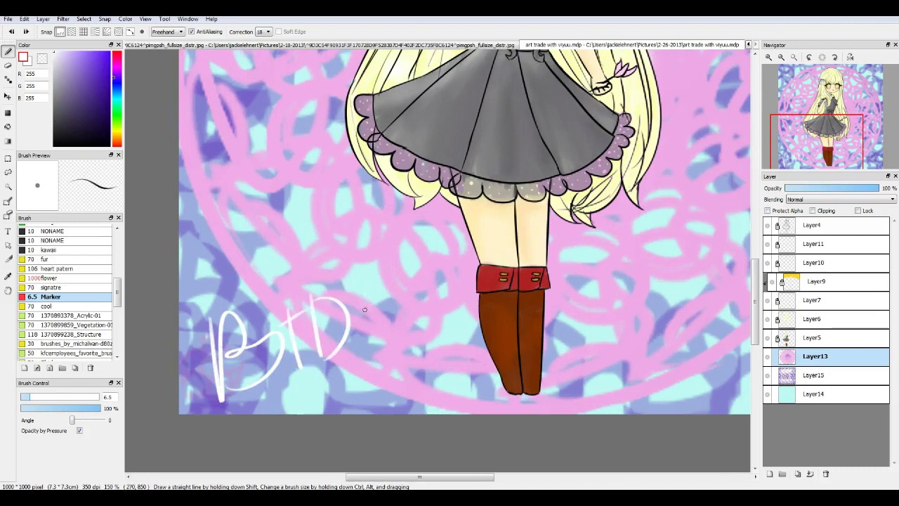
{"action": "left_click_drag", "start_coordinate": [813, 119], "coordinate": [804, 126]}
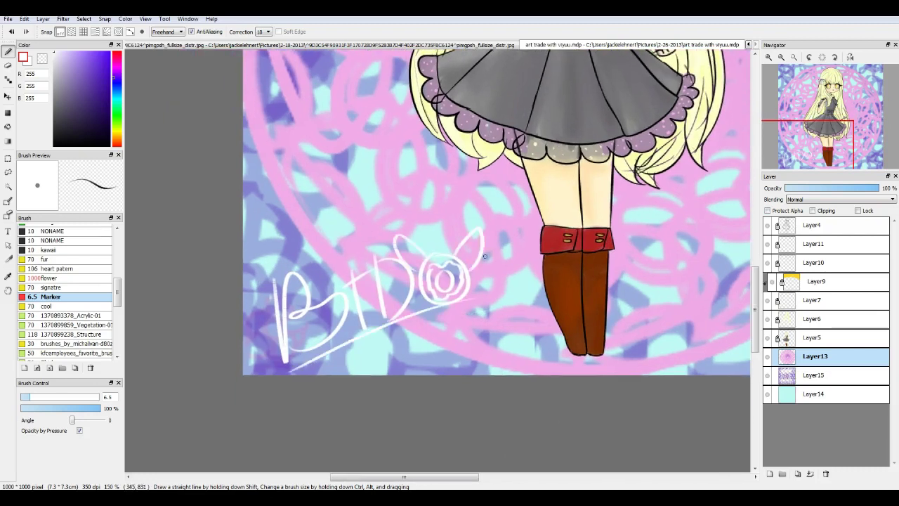
{"action": "scroll", "coordinate": [485, 257], "scroll_direction": "up", "scroll_amount": 1}
{"action": "scroll", "coordinate": [481, 294], "scroll_direction": "down", "scroll_amount": 3}
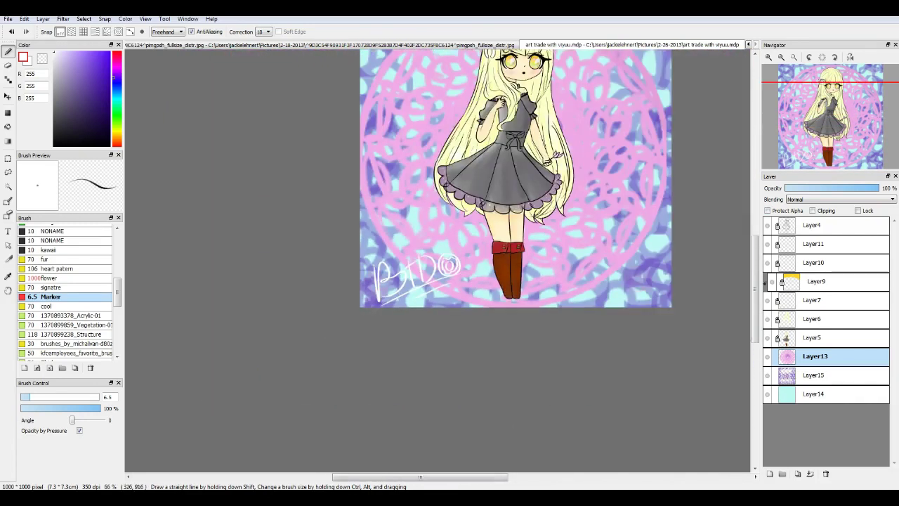
{"action": "key", "text": "ctrl+z"}
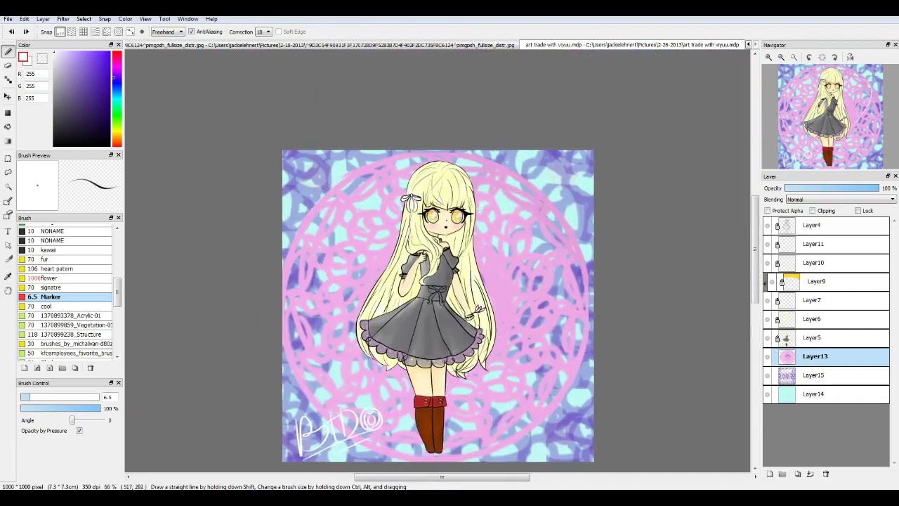
Try painting purple (R 84, G 0, B 255) wings behind the girl on a new layer with the Marker at size 88
{"action": "key", "text": "ctrl+shift+n"}
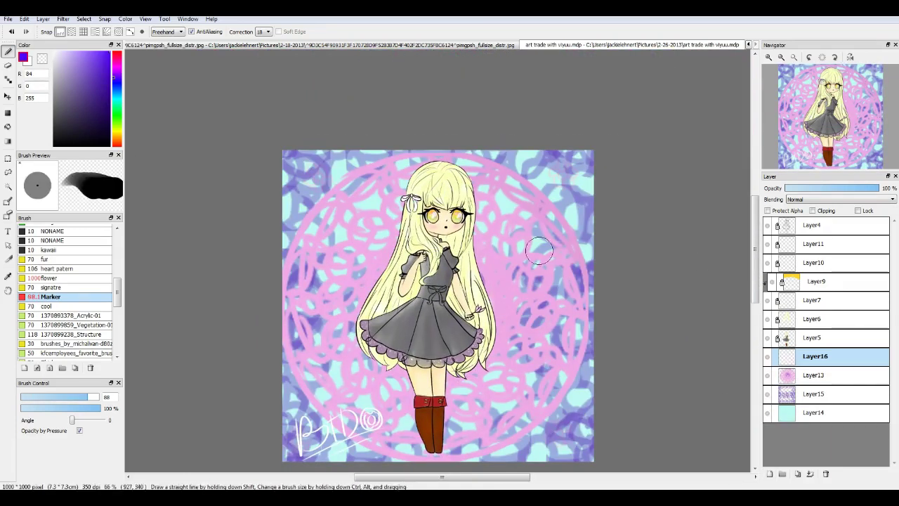
{"action": "left_click_drag", "start_coordinate": [404, 211], "coordinate": [362, 320]}
{"action": "key", "text": "ctrl+z"}
{"action": "left_click_drag", "start_coordinate": [520, 225], "coordinate": [478, 253]}
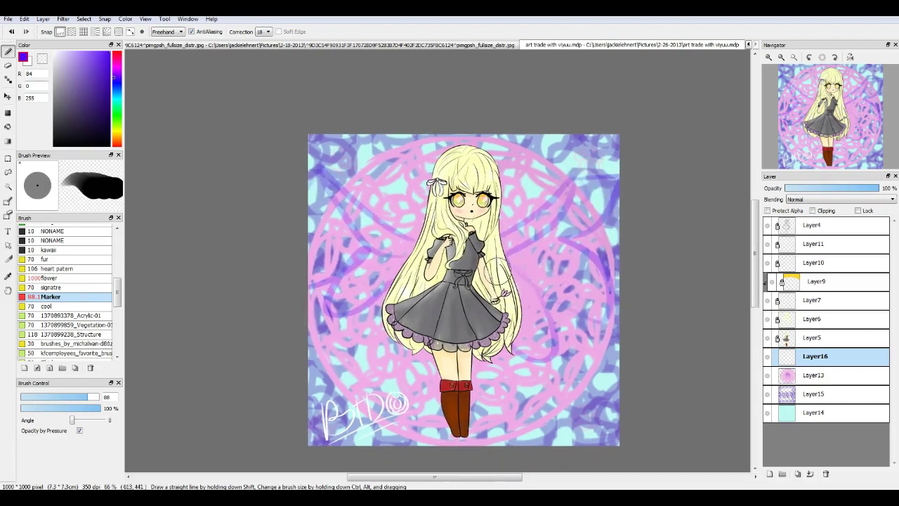
{"action": "scroll", "coordinate": [371, 239], "scroll_direction": "down", "scroll_amount": 1}
{"action": "scroll", "coordinate": [371, 239], "scroll_direction": "up", "scroll_amount": 1}
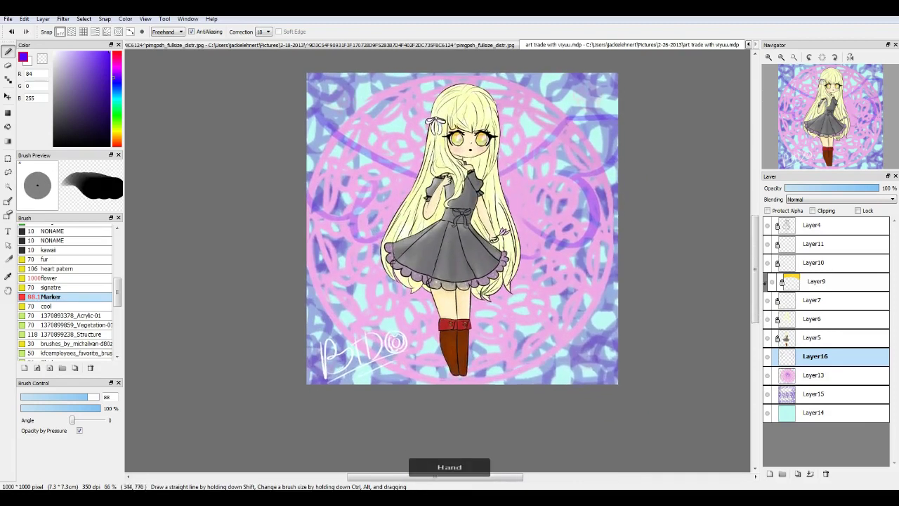
{"action": "left_click", "coordinate": [825, 473]}
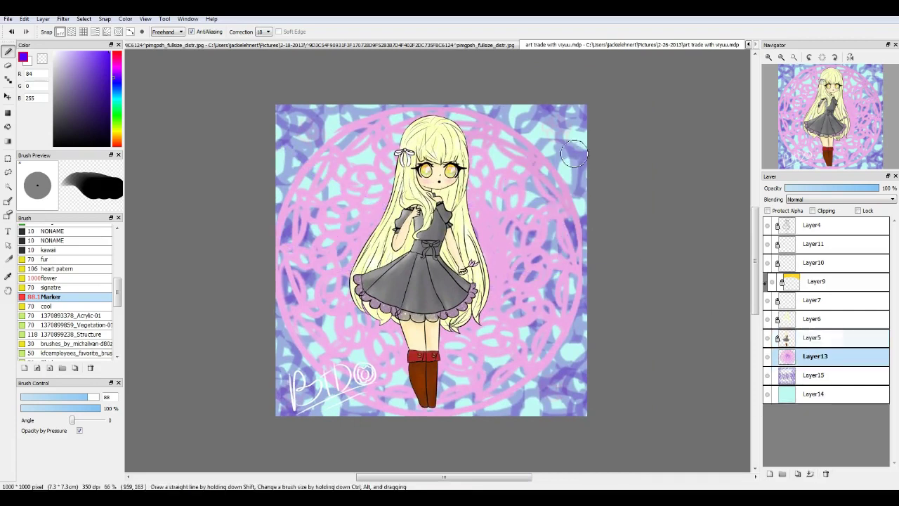
Try purple Marker strokes directly on the mandala layer and undo them
{"action": "mouse_move", "coordinate": [414, 120]}
{"action": "left_mouse_down"}
{"action": "mouse_move", "coordinate": [559, 372]}
{"action": "mouse_move", "coordinate": [485, 225]}
{"action": "left_mouse_up"}
{"action": "key", "text": "ctrl+z"}
{"action": "left_click_drag", "start_coordinate": [295, 144], "coordinate": [362, 169]}
{"action": "key", "text": "ctrl+z"}
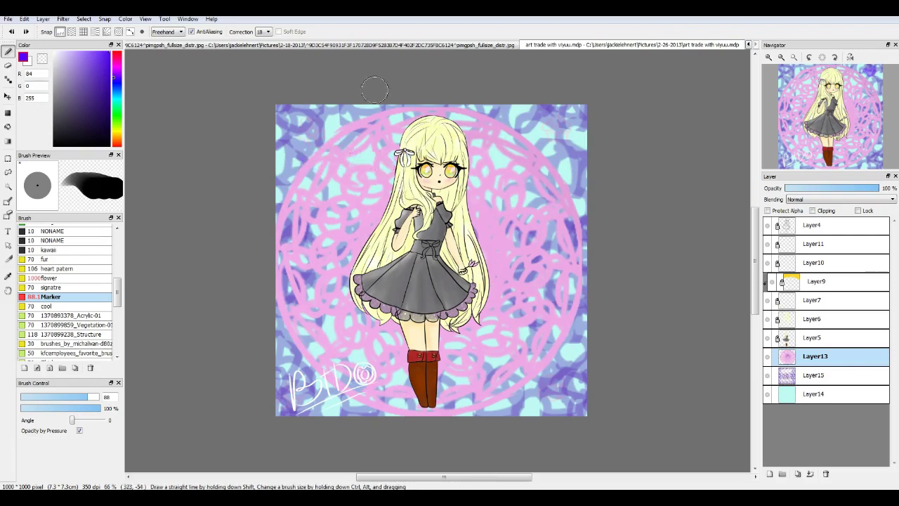
Try adding heart pattern brush strokes around the girl and undo them
{"action": "left_click", "coordinate": [53, 268]}
{"action": "mouse_move", "coordinate": [406, 264]}
{"action": "left_mouse_down"}
{"action": "mouse_move", "coordinate": [327, 281]}
{"action": "mouse_move", "coordinate": [369, 366]}
{"action": "left_mouse_up"}
{"action": "left_click_drag", "start_coordinate": [344, 319], "coordinate": [390, 306]}
{"action": "key", "text": "ctrl+z"}
{"action": "left_click_drag", "start_coordinate": [362, 196], "coordinate": [331, 274]}
{"action": "key", "text": "ctrl+z"}
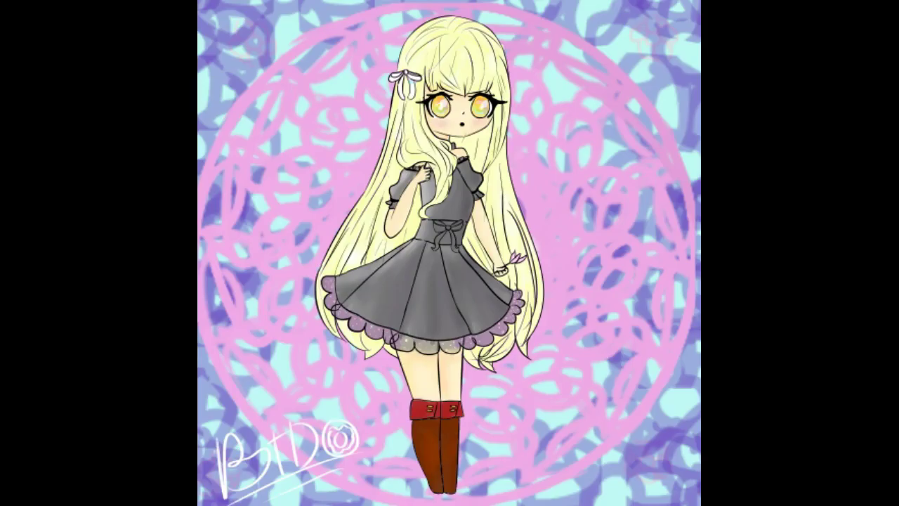